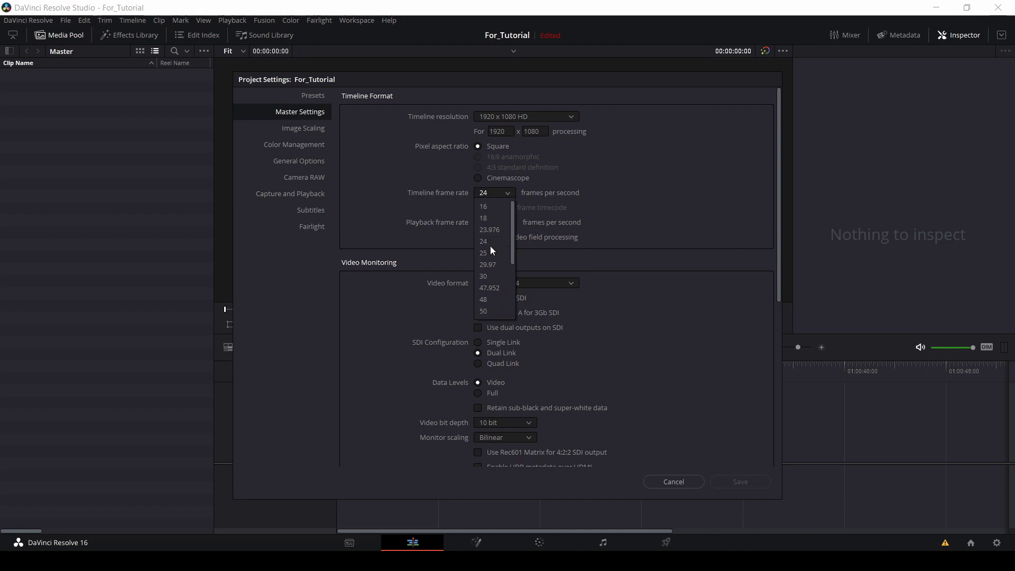
- Set the project's timeline frame rate and playback frame rate to 30 frames per second and save the settings
click(488, 277)
click(489, 222)
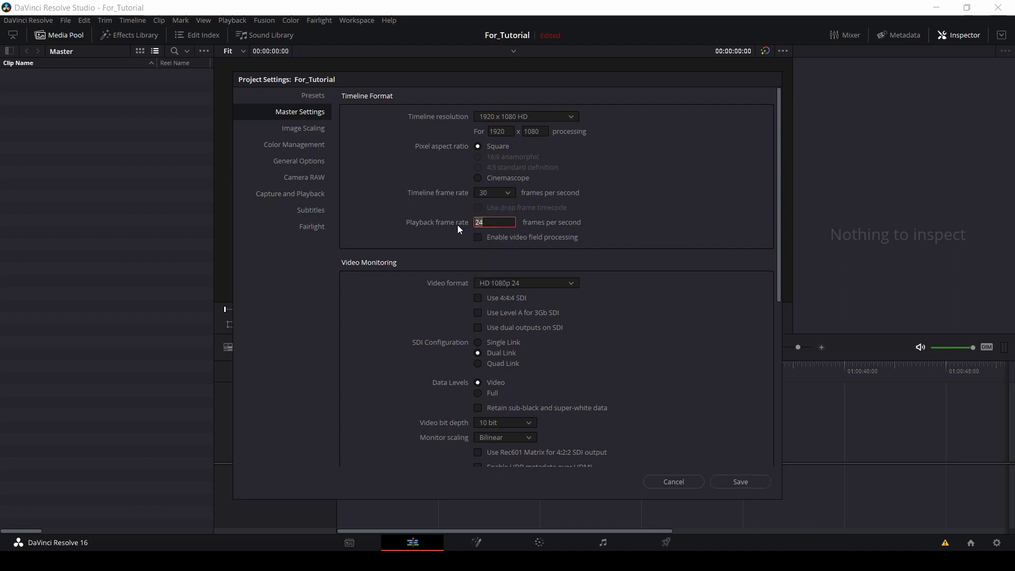
text(30)
click(725, 479)
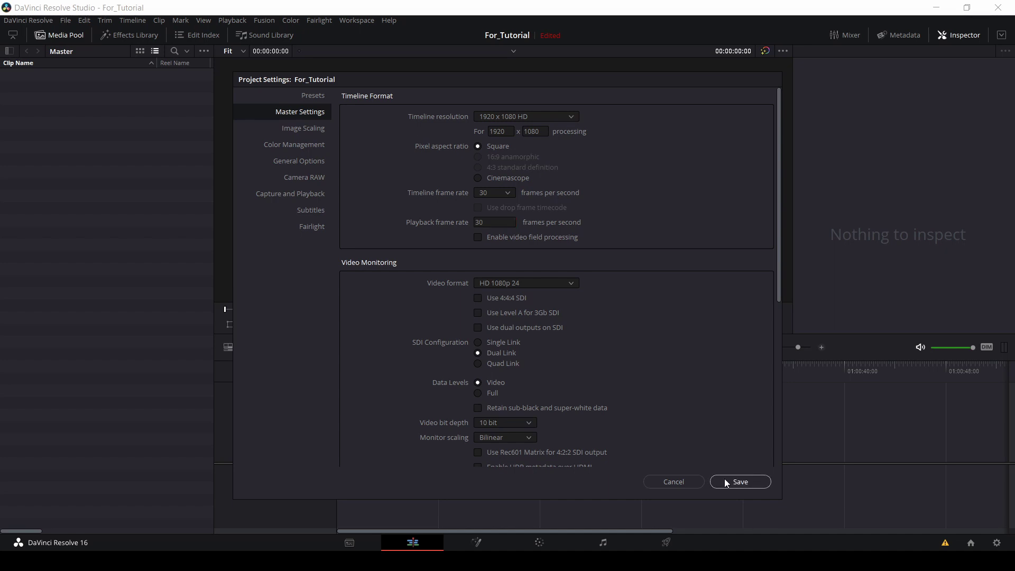
click(754, 483)
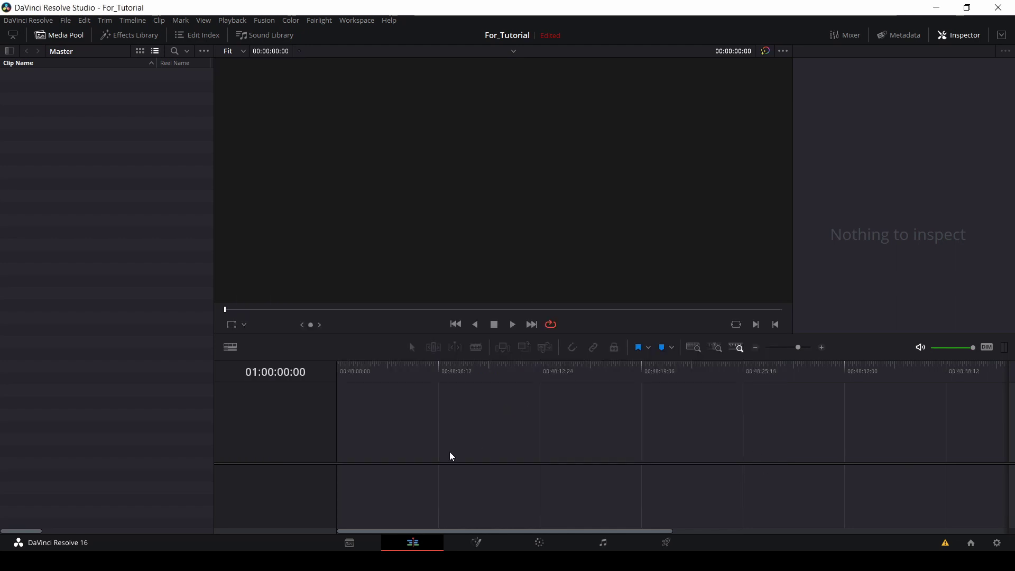
- Place a Fusion Composition effect at the start of the empty timeline and open it on the Fusion page
click(125, 37)
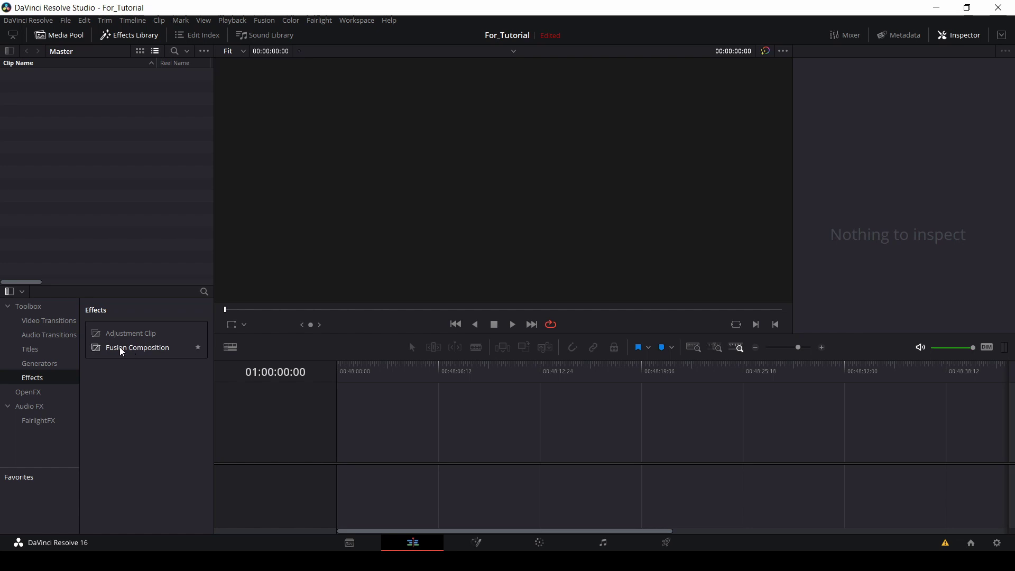
drag(120, 349, 341, 450)
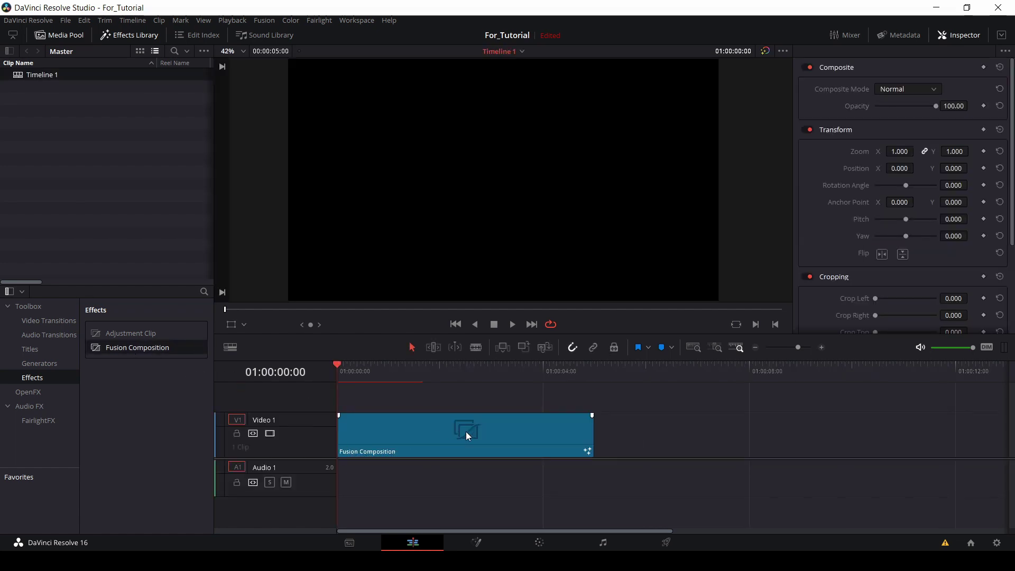
click(465, 431)
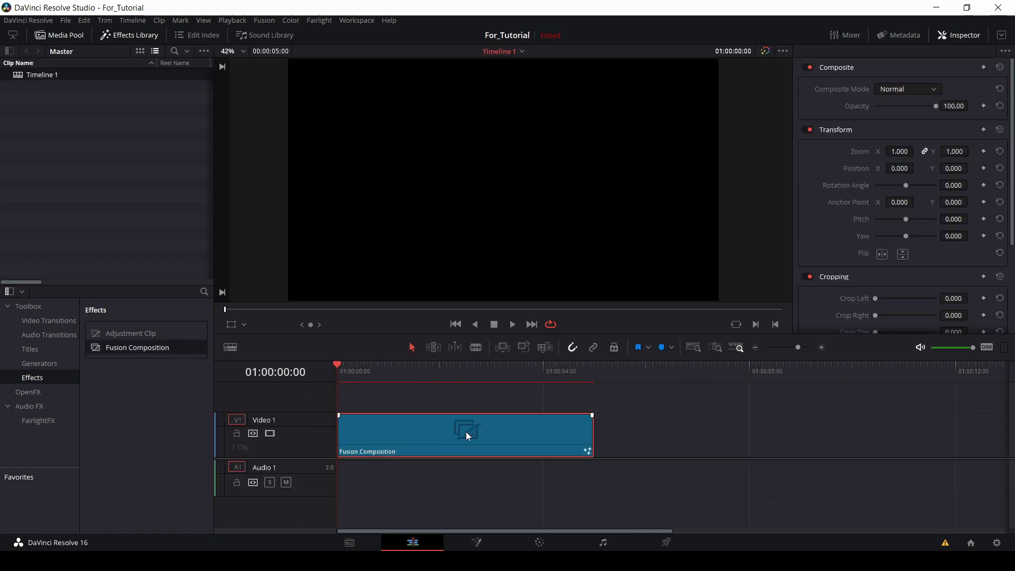
click(477, 543)
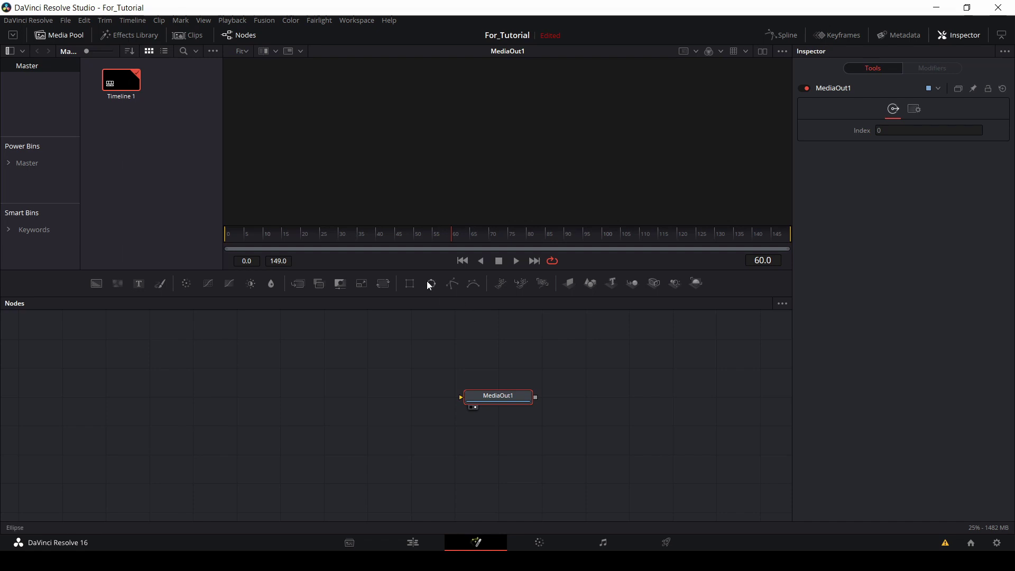
- Build a node chain with an Ellipse masking a Background that feeds a Merge, and display the Merge in the viewer
drag(428, 284, 230, 396)
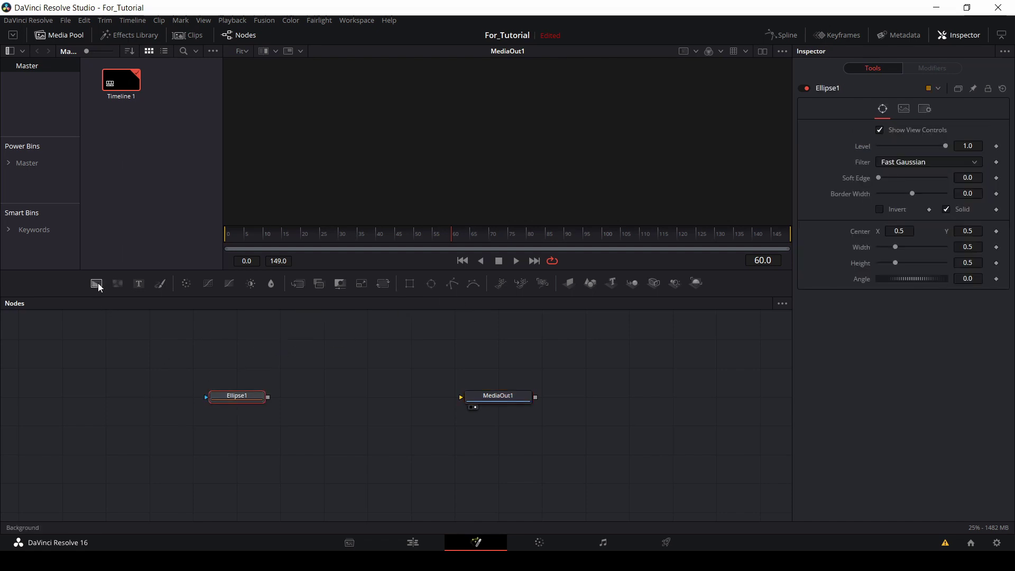
drag(97, 284, 303, 401)
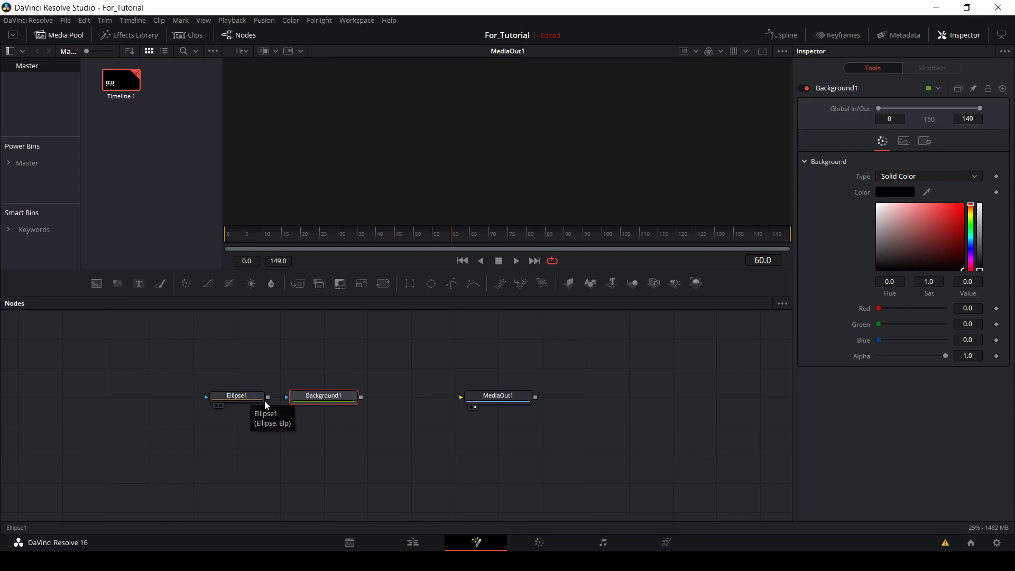
drag(267, 397, 289, 403)
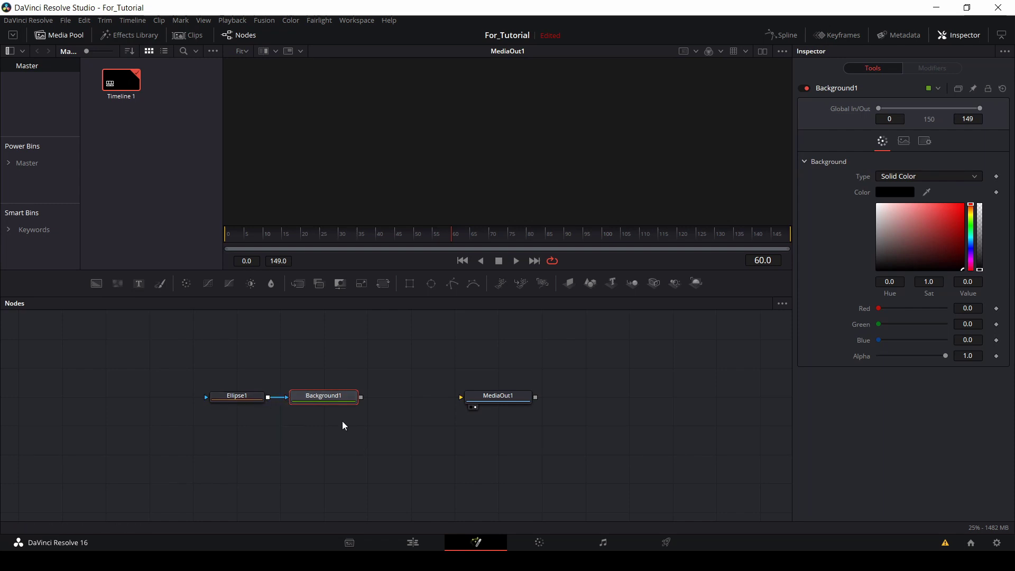
drag(297, 284, 375, 402)
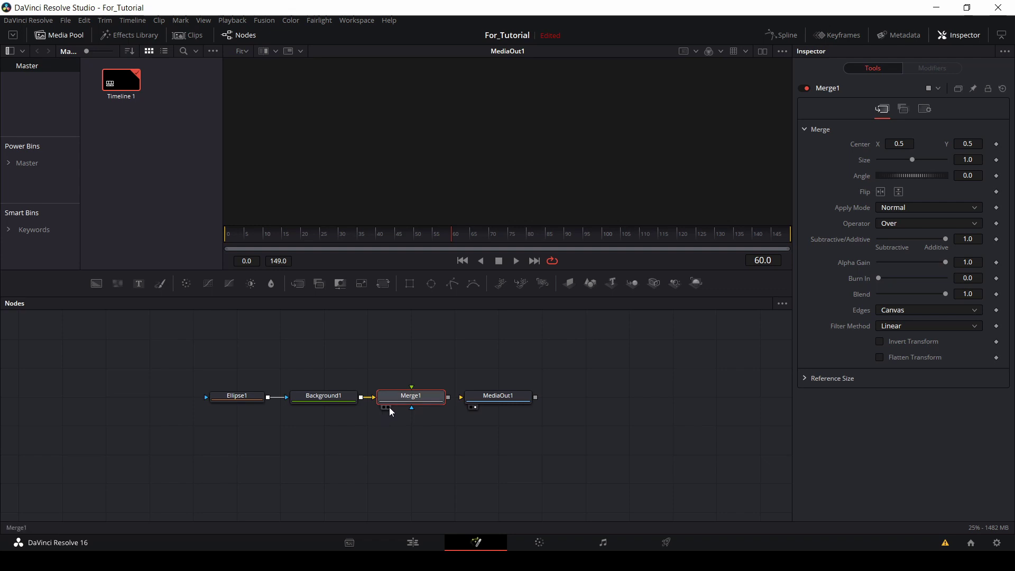
click(387, 407)
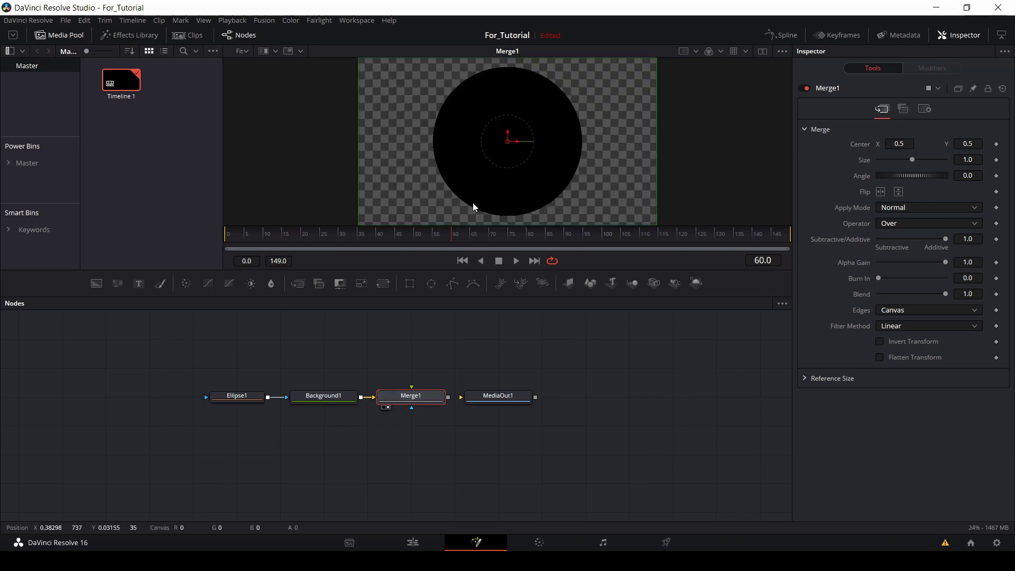
- Set the Background node's solid color to white
click(315, 404)
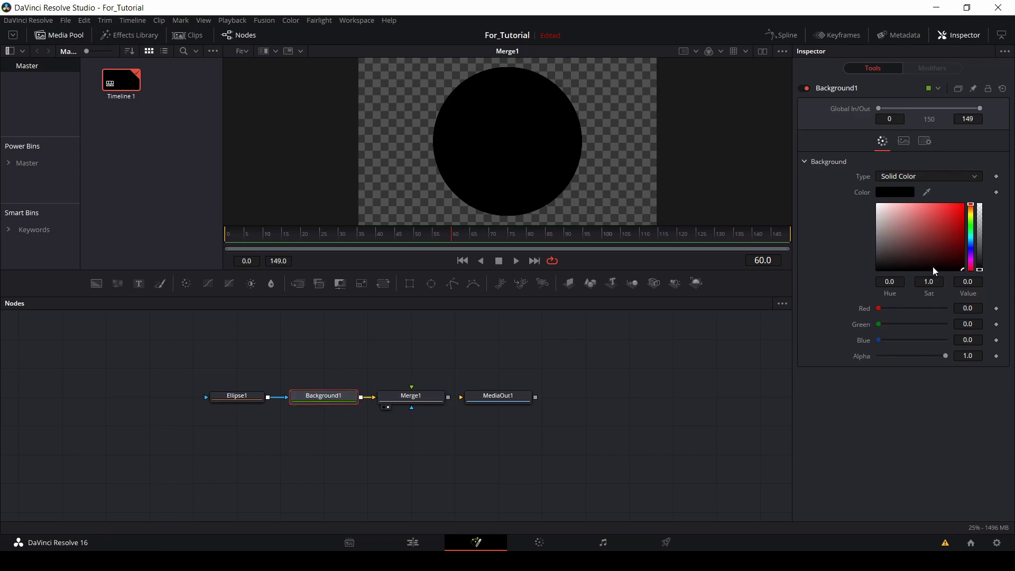
drag(934, 270, 855, 201)
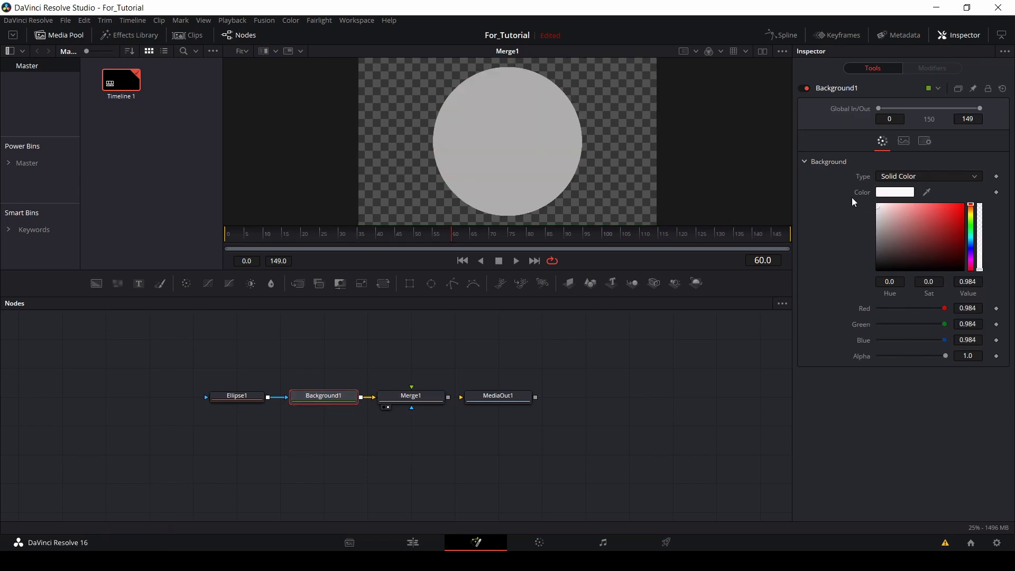
- Shrink the Ellipse mask to a small dot and set its width to 0.025
click(238, 398)
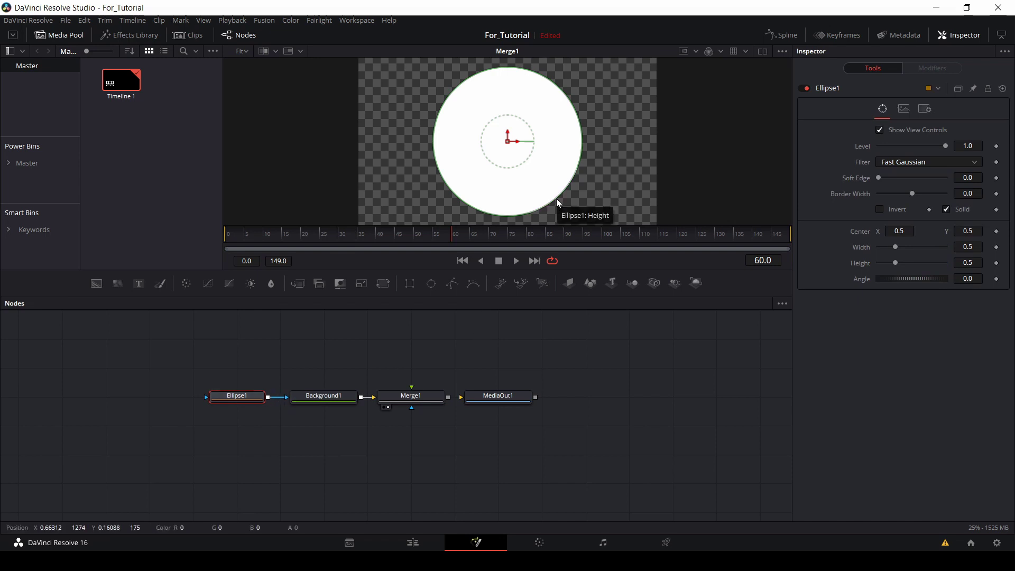
drag(556, 199, 510, 145)
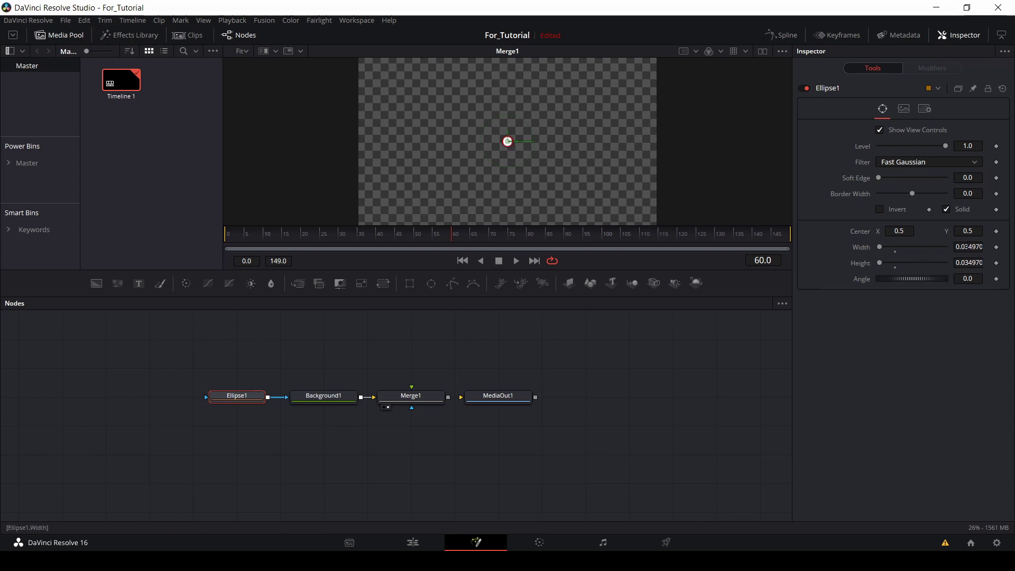
click(968, 247)
double_click(965, 247)
text(0051832)
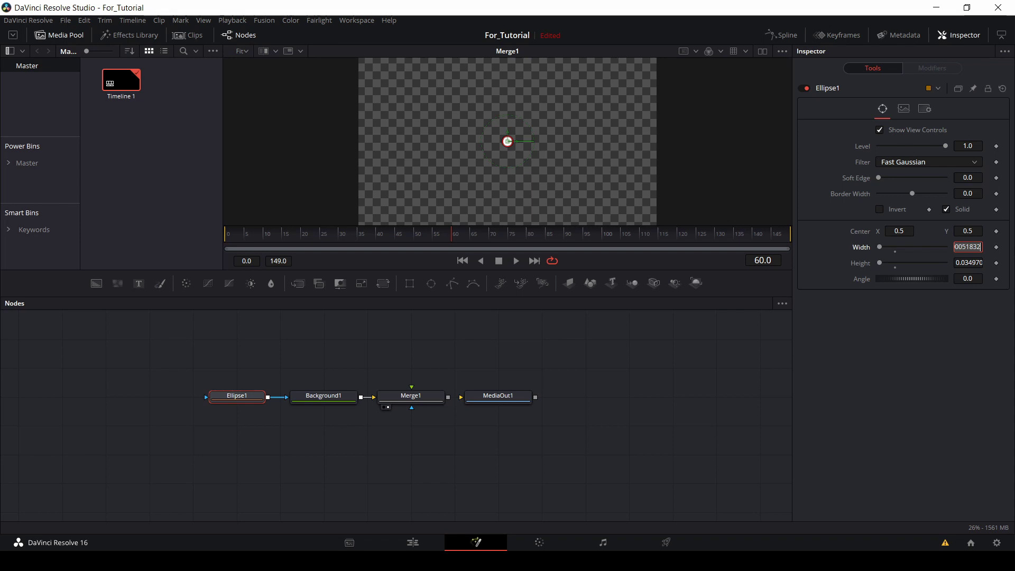
text(0.025)
key(Tab)
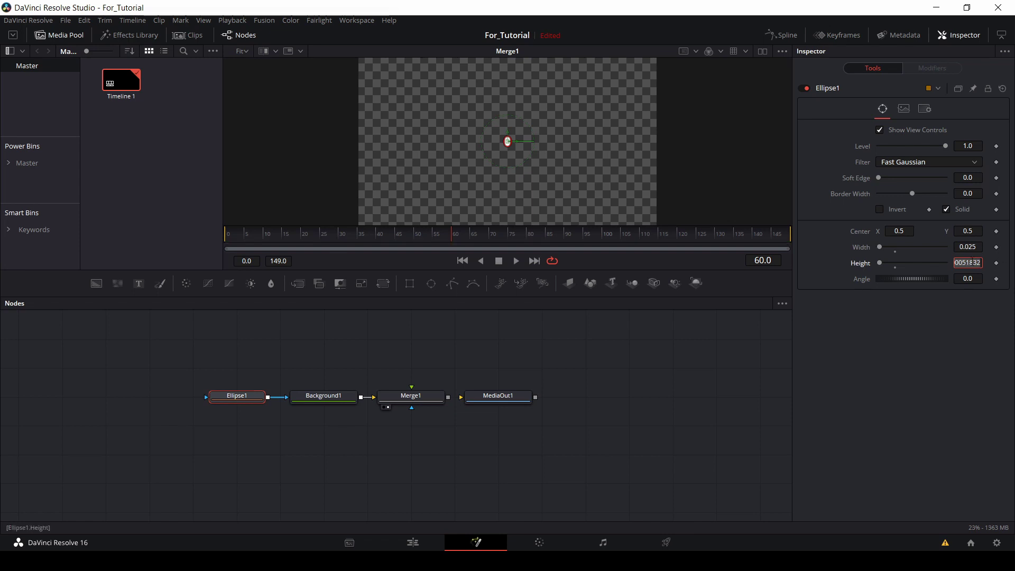
- Set the Ellipse mask's height to 0.025
click(964, 264)
drag(964, 263, 982, 263)
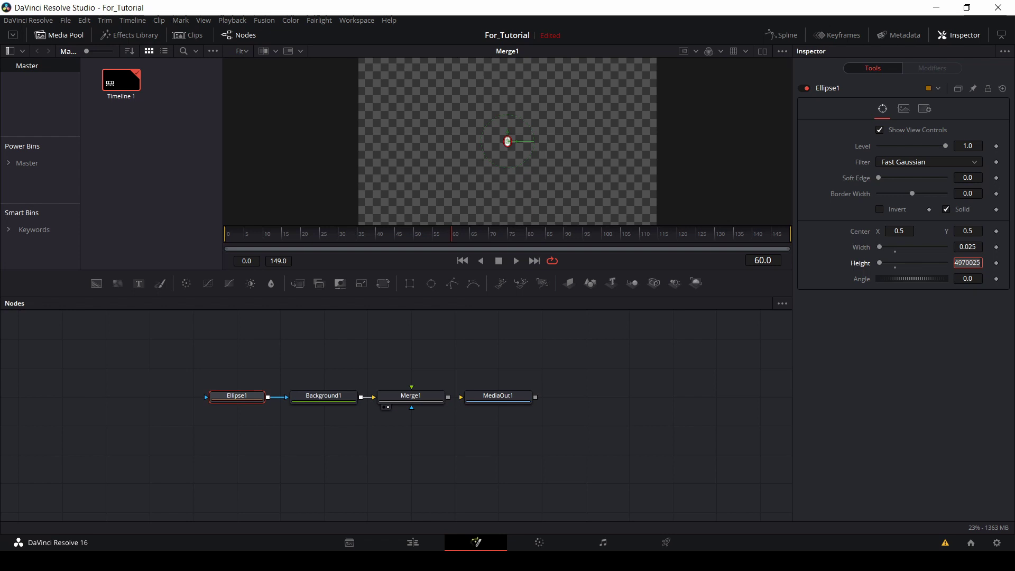
text(0.02)
key(Return)
key(Tab)
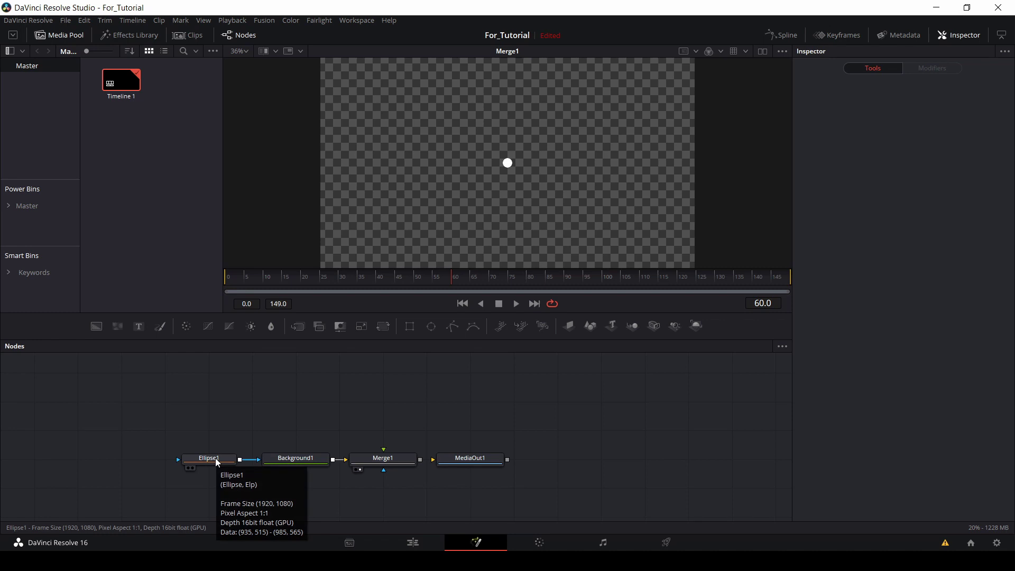
- Rename the Ellipse1 node to Ball
right_click(216, 458)
click(251, 364)
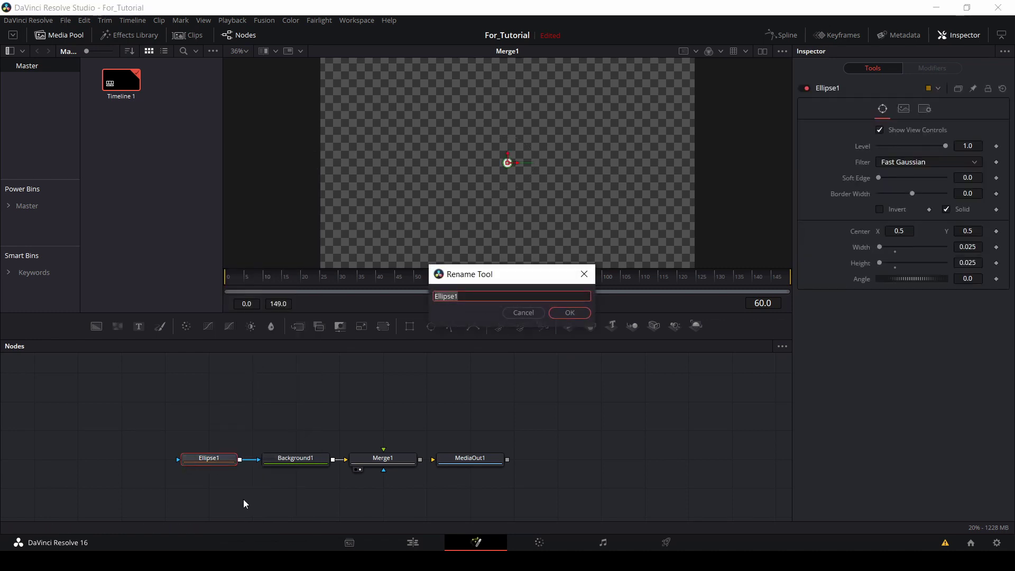
text(Ball)
key(Return)
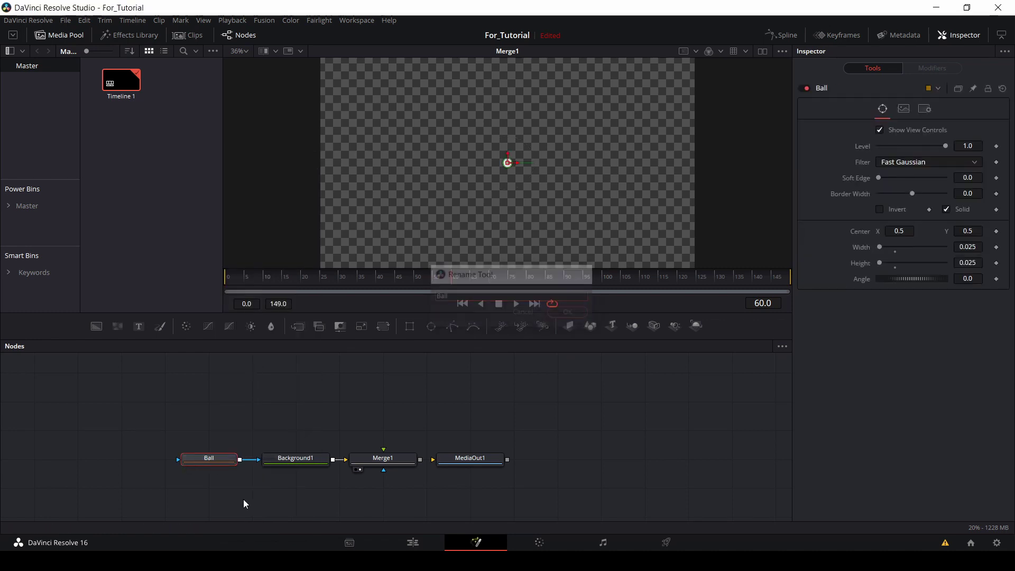
- Rename the Background1 node to Ball_BG
click(306, 461)
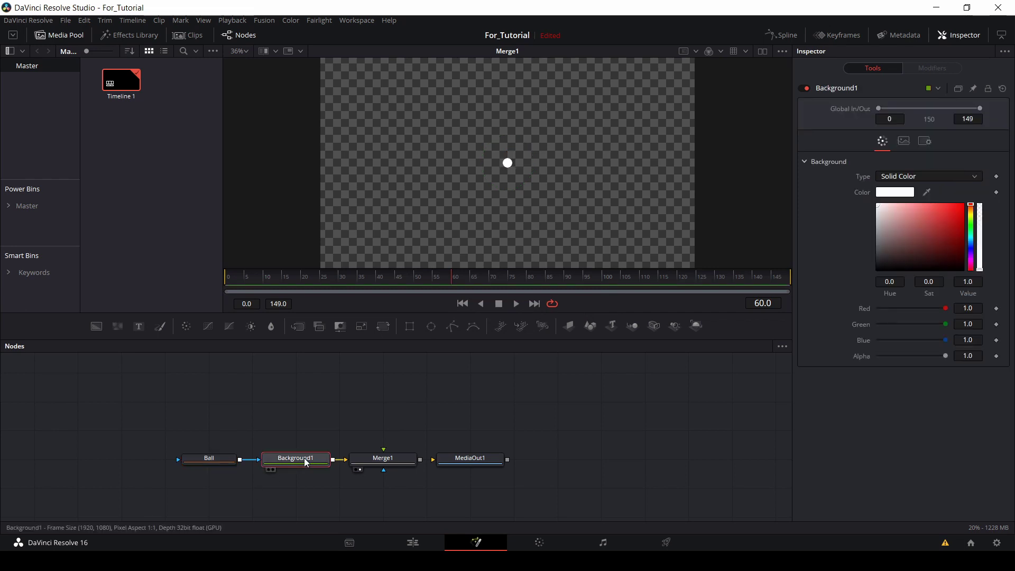
key(F2)
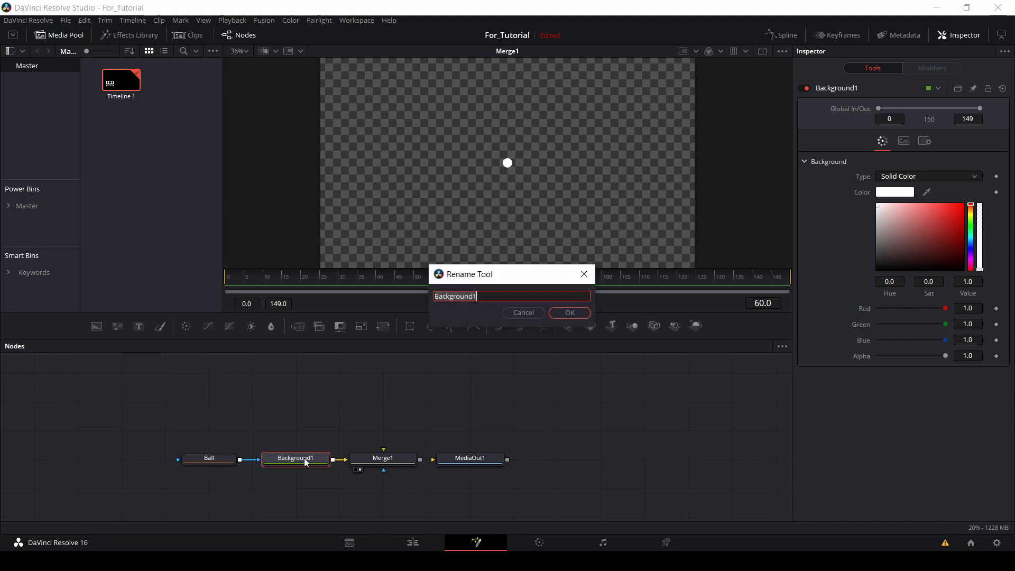
key(BackSpace)
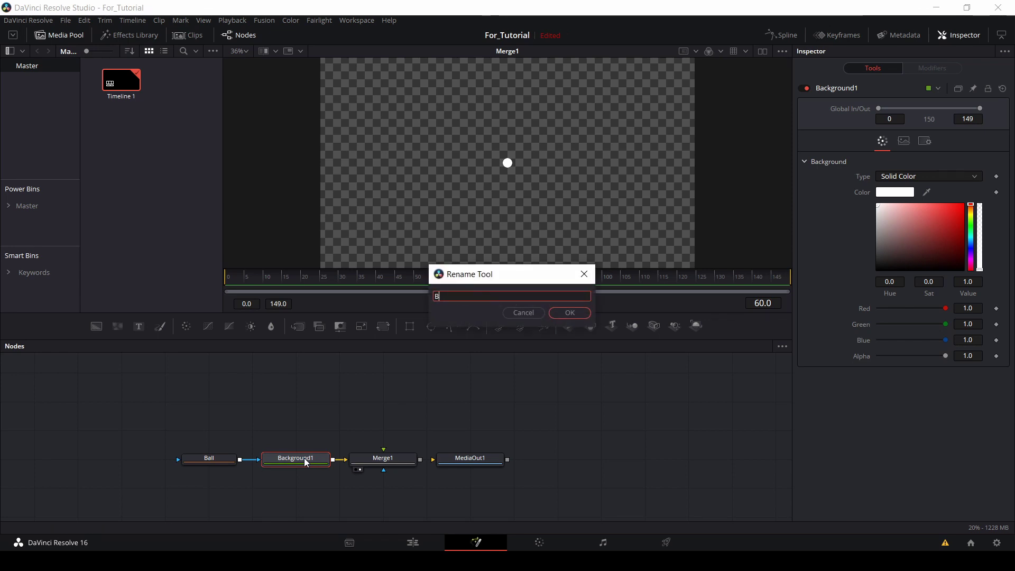
text(Ball_BG)
key(Return)
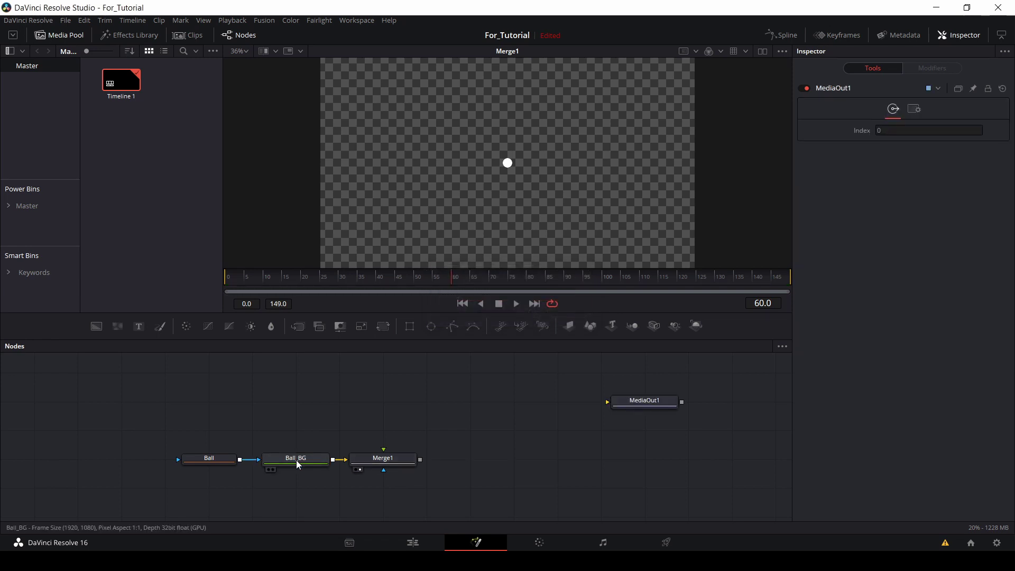
- Keyframe the Ball's center at frame 60, and at frame 0 move it straight up above the image to about Y 1.03
click(206, 462)
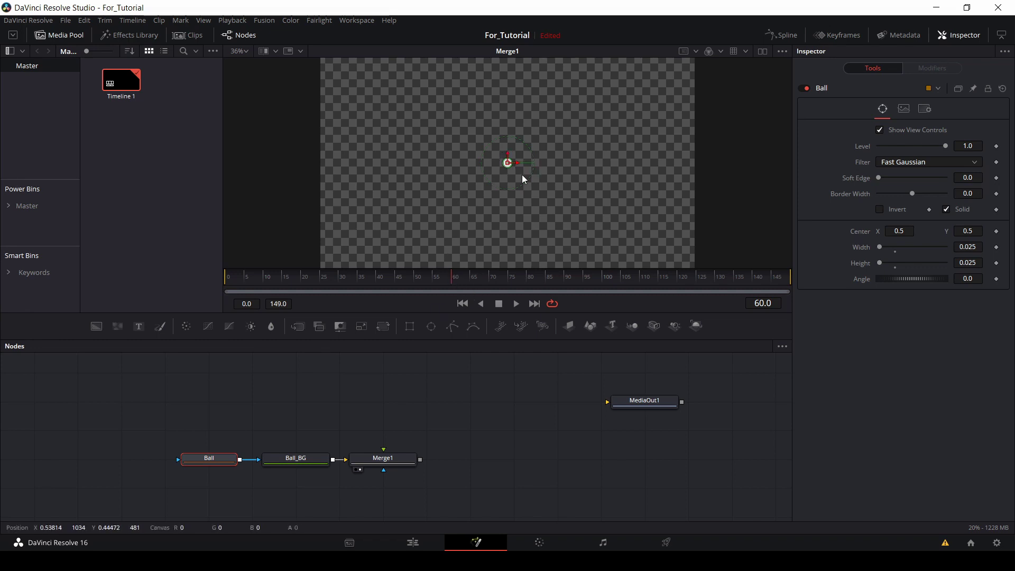
click(997, 231)
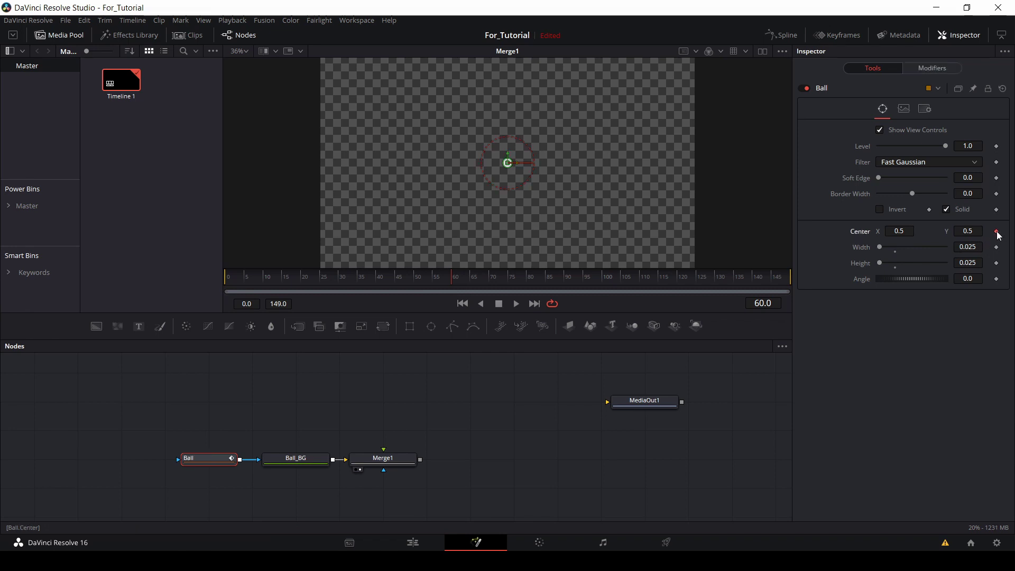
click(344, 275)
drag(328, 276, 224, 280)
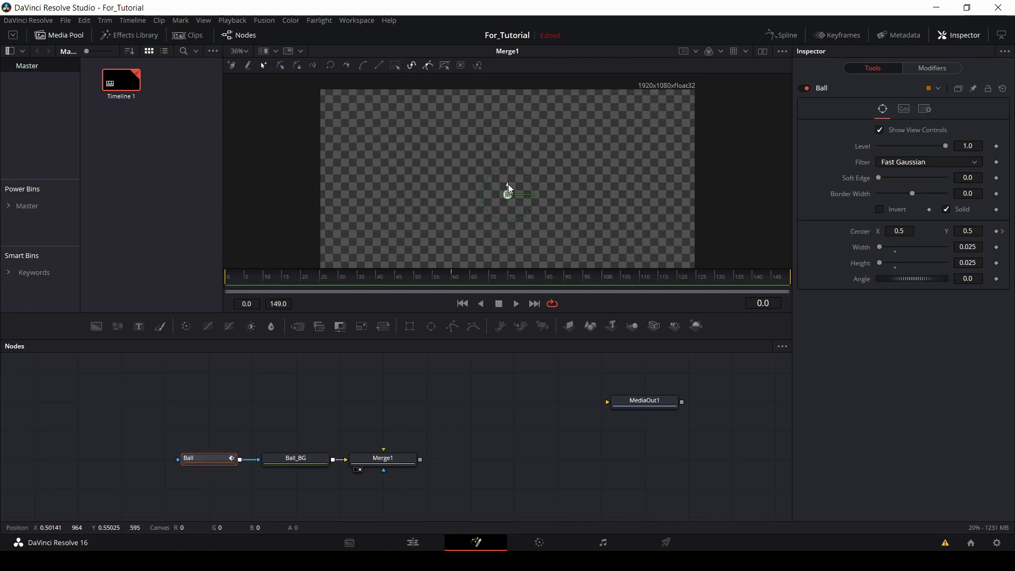
drag(508, 188, 508, 78)
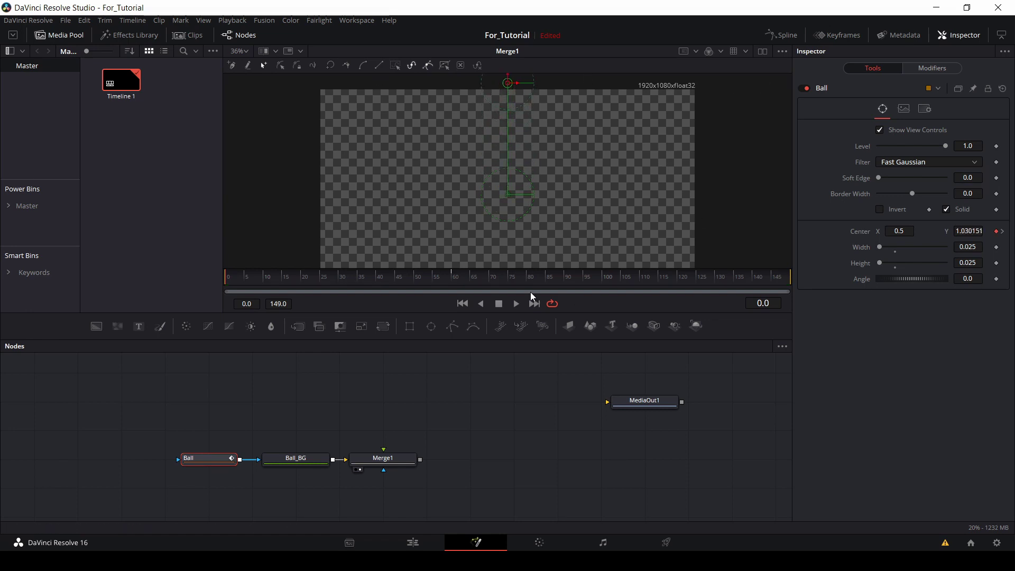
- At frame 10, move the Ball down below the middle of the image and set its center Y to 0.35
click(264, 280)
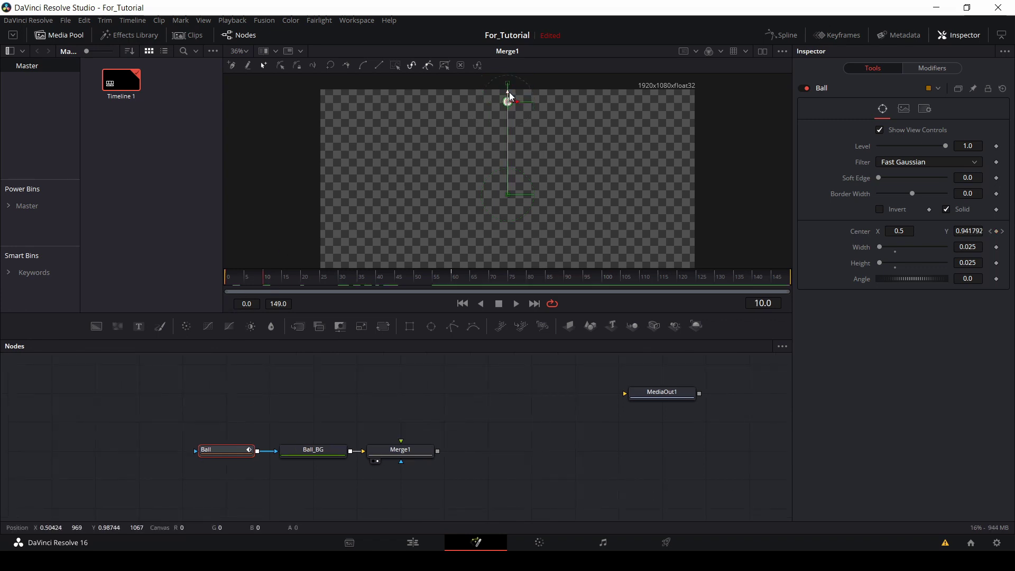
drag(508, 93, 503, 204)
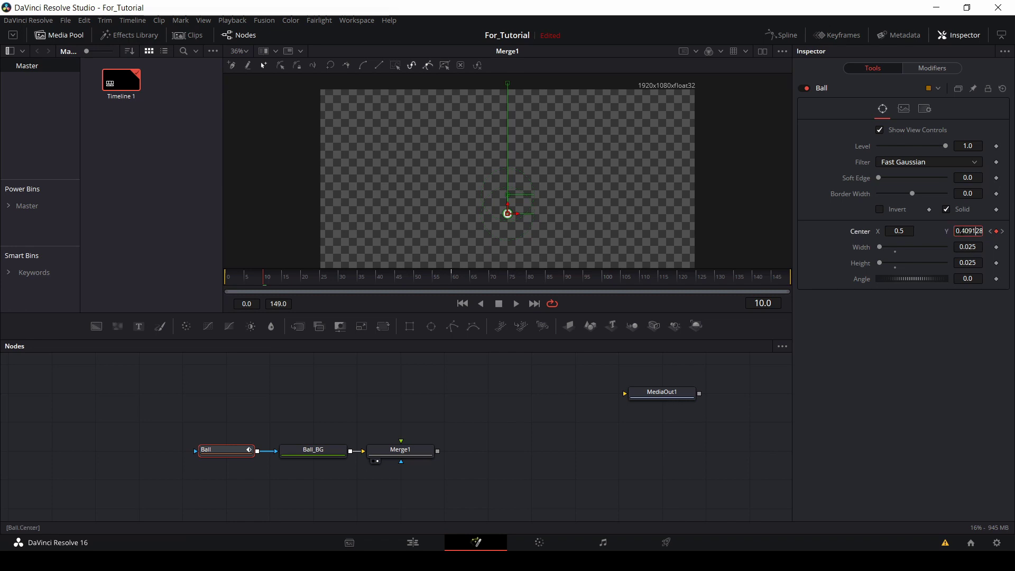
key(ctrl+a)
text(0.35)
key(Tab)
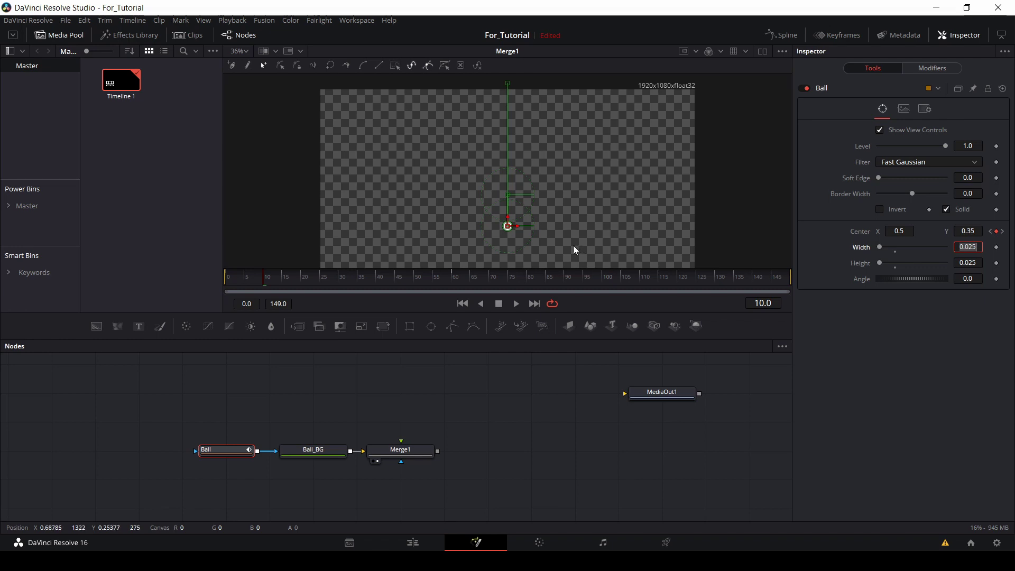
- At frame 20, move the Ball straight up to a center Y of about 0.81
click(303, 280)
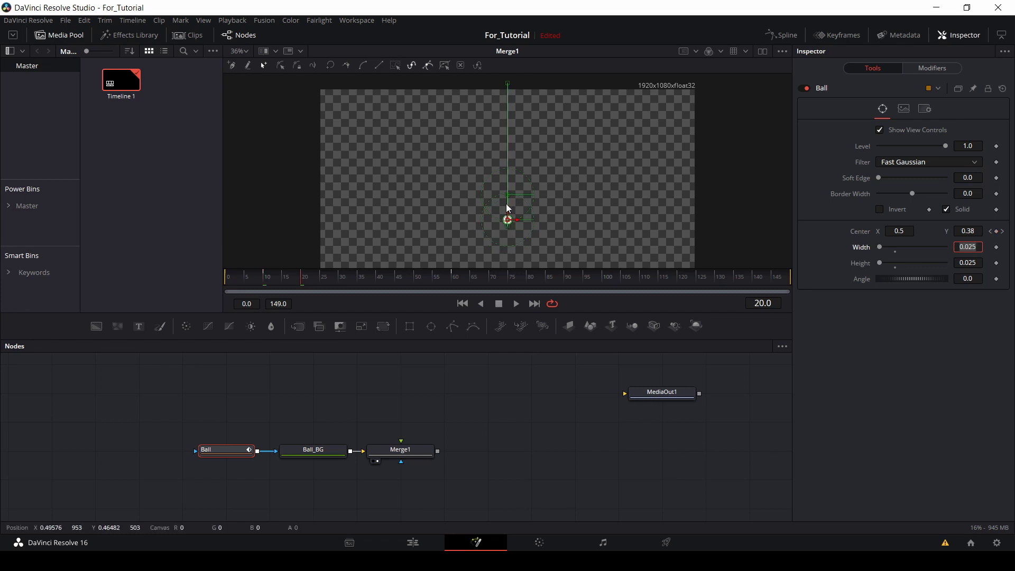
drag(508, 211, 510, 126)
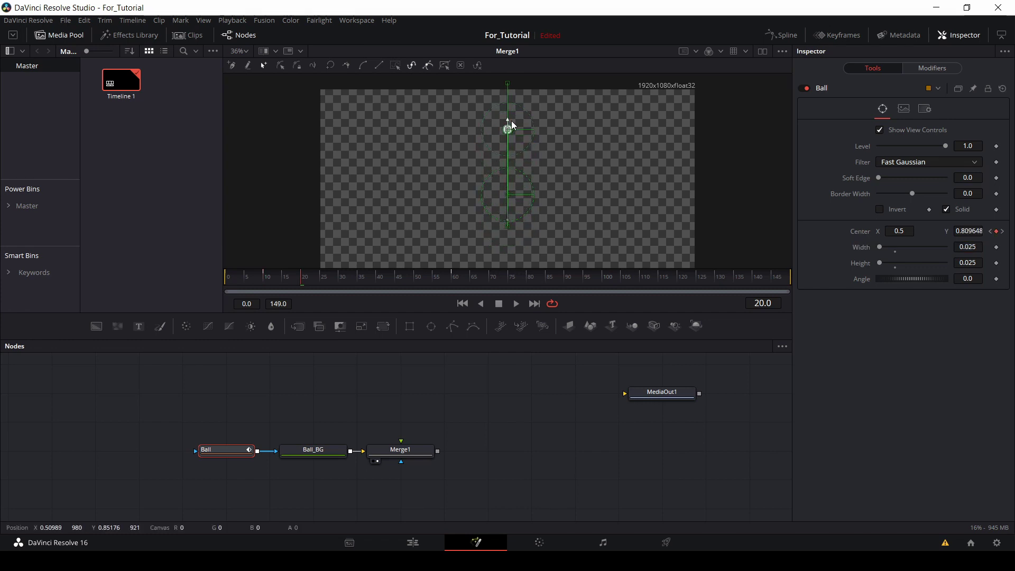
- Set the Ball's center Y to 0.8 at frame 20
click(969, 231)
double_click(974, 233)
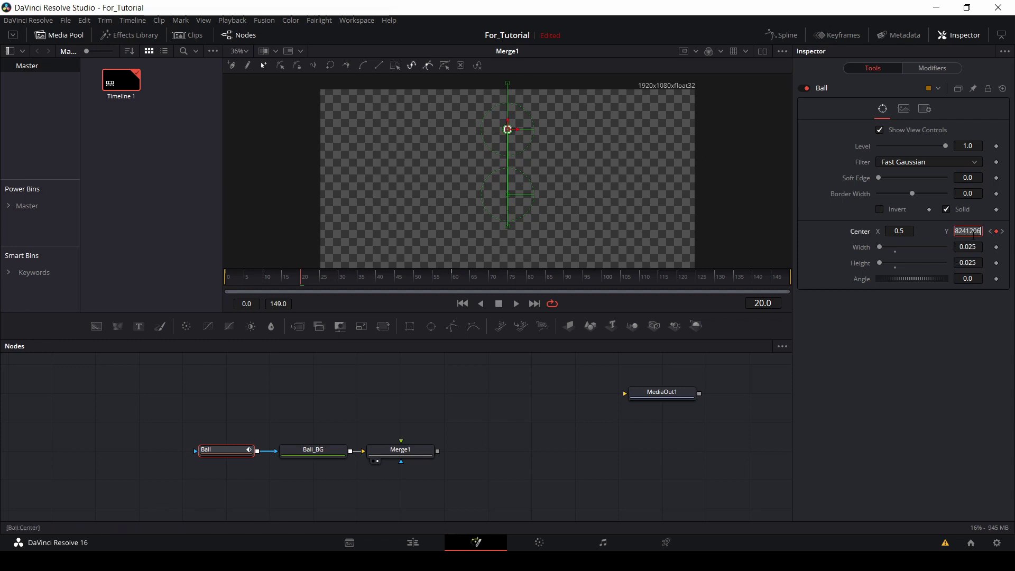
text(0.80)
key(Tab)
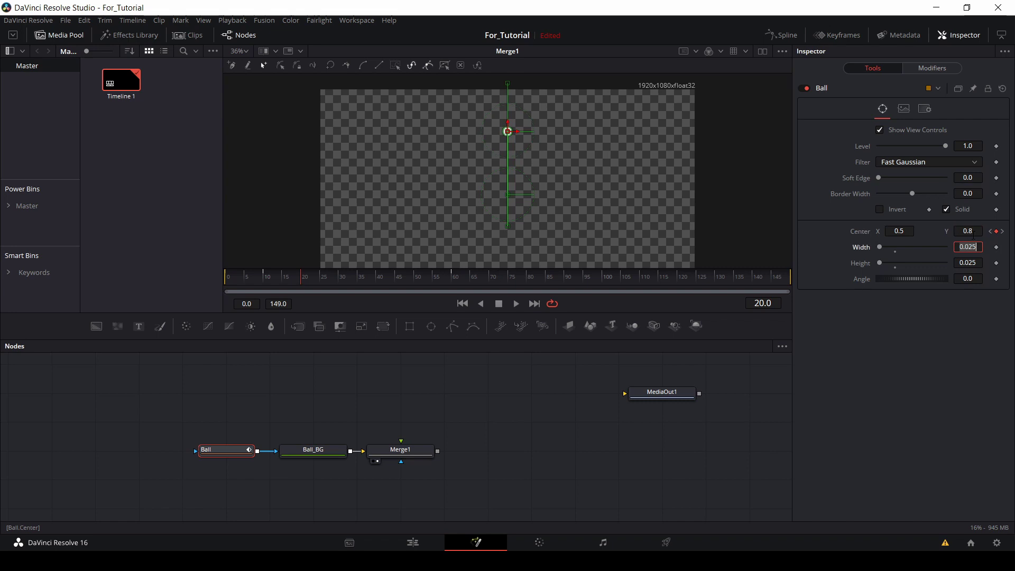
- At frame 30, move the Ball down below the middle of the image and set its center Y to 0.45
click(300, 276)
click(339, 276)
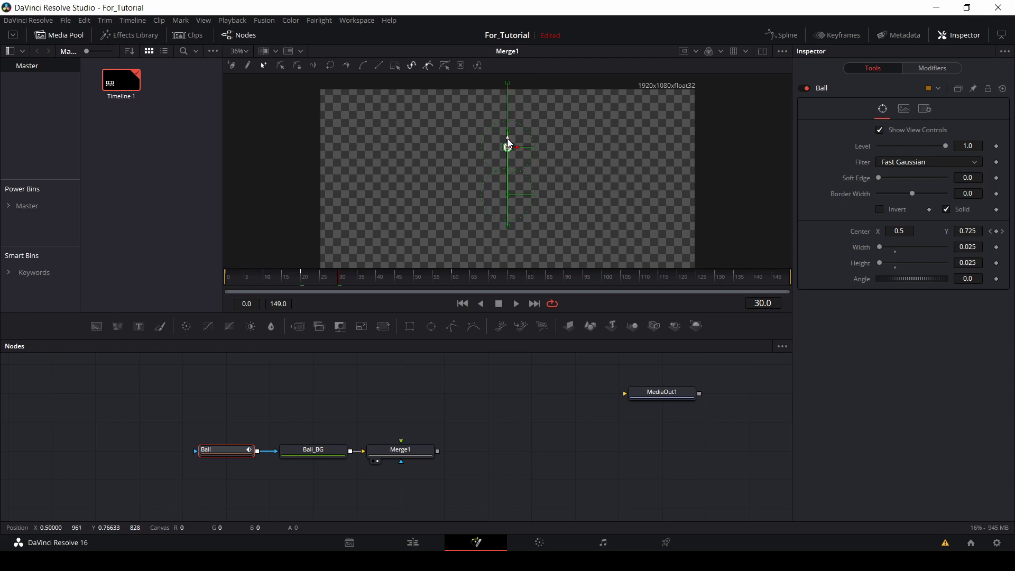
drag(508, 138, 506, 204)
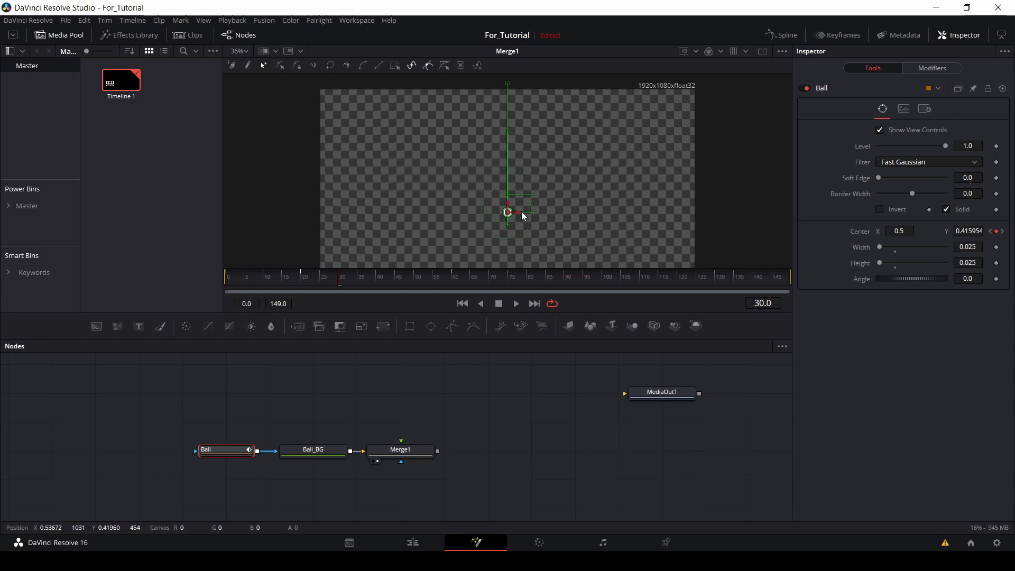
click(974, 232)
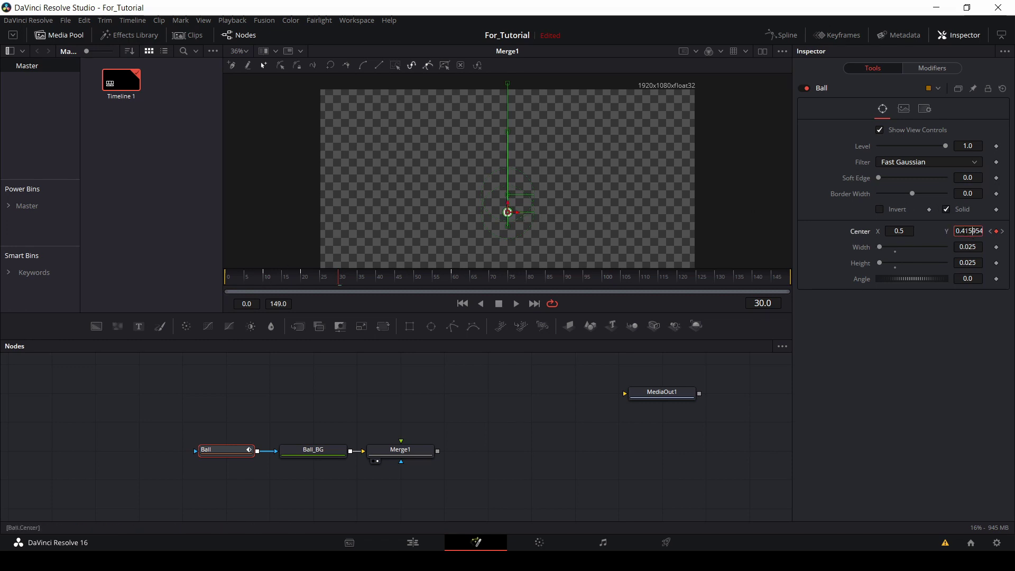
text(0.45)
key(Tab)
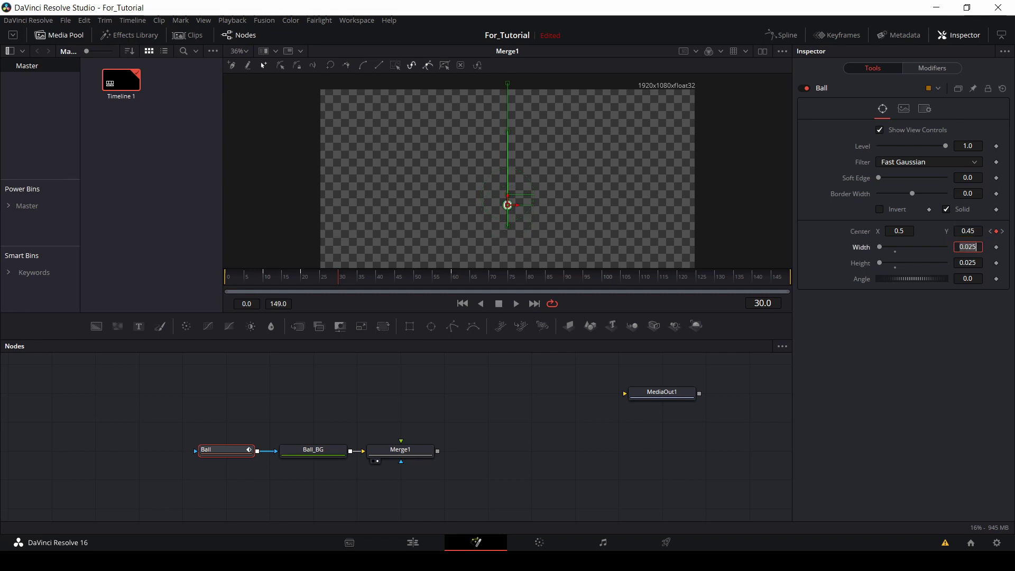
- At frame 45, move the Ball straight up and set its center Y to 0.65
drag(354, 274, 398, 281)
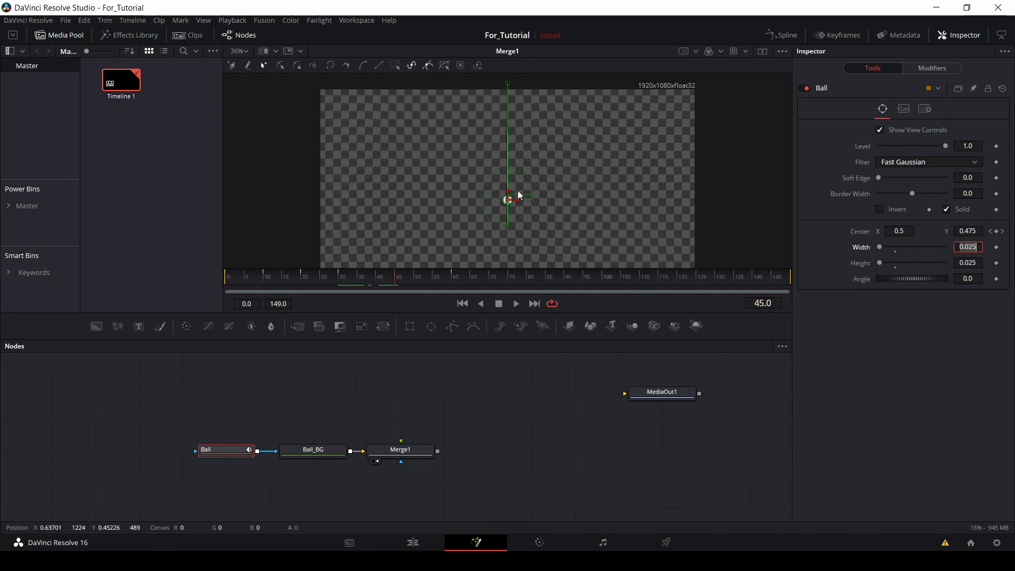
drag(508, 191, 508, 151)
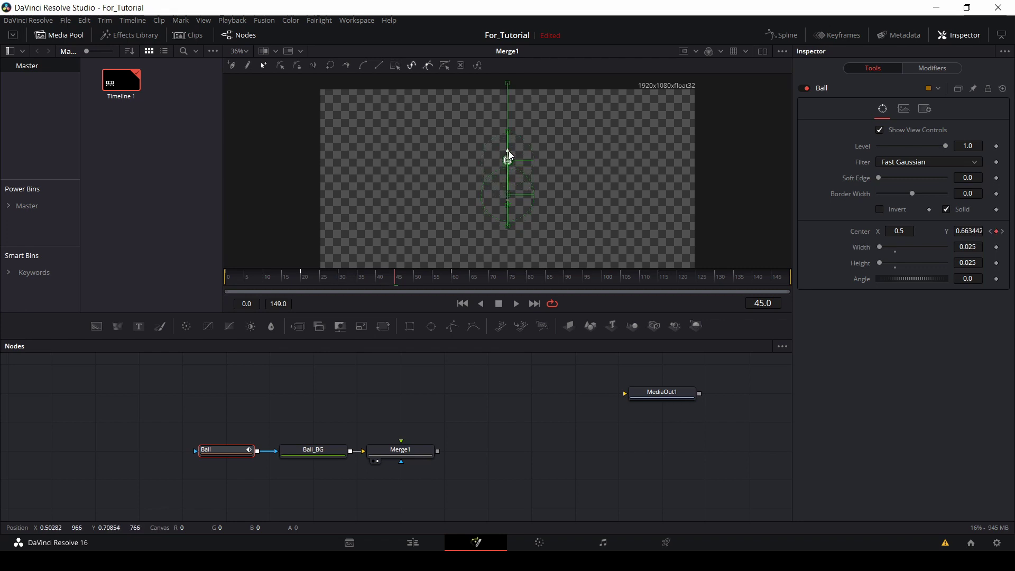
click(969, 231)
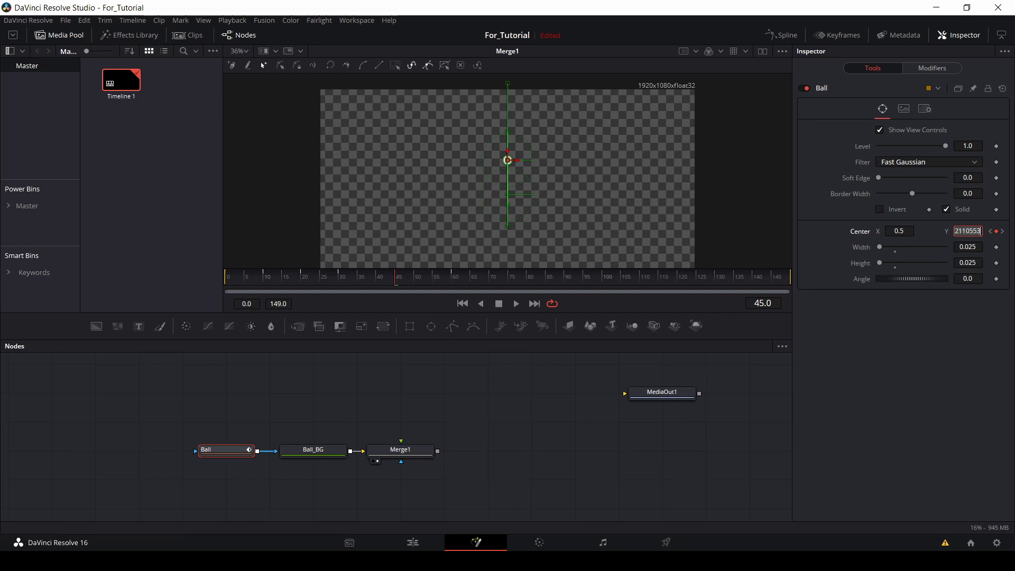
text(0.65)
key(Tab)
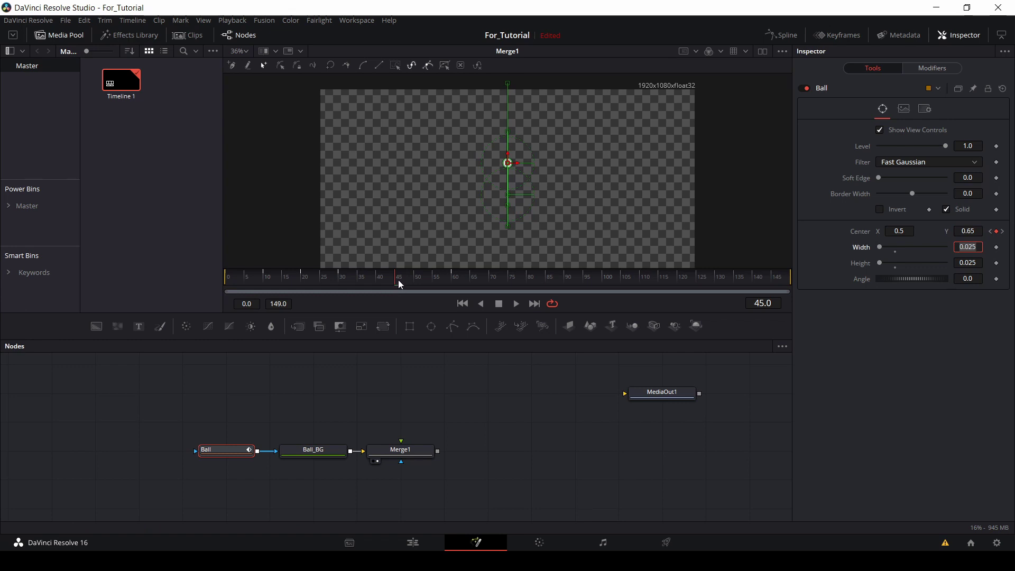
- Scrub through the animation from the start to frame 60 to check the Ball's bounces
drag(398, 280, 452, 279)
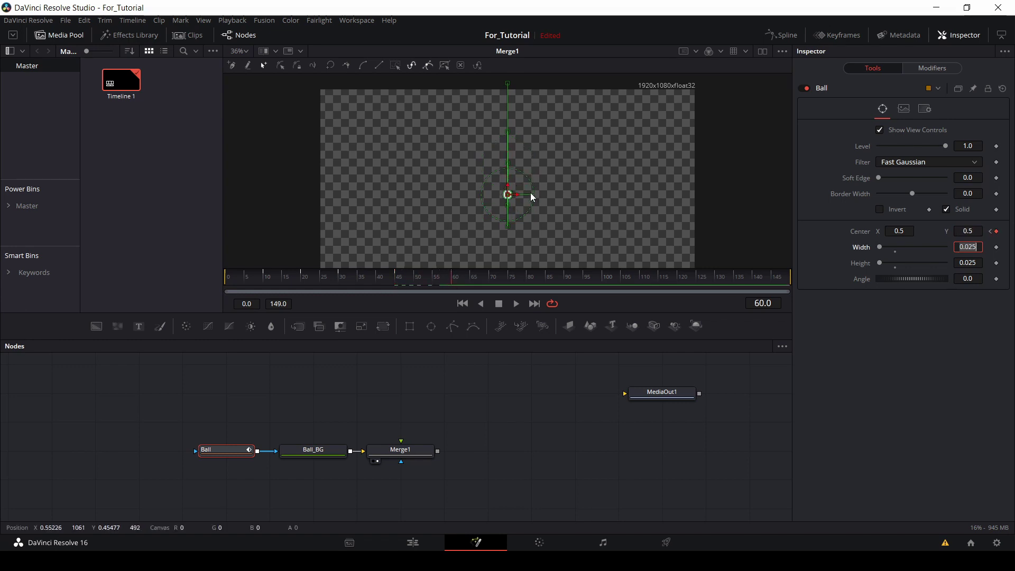
click(233, 280)
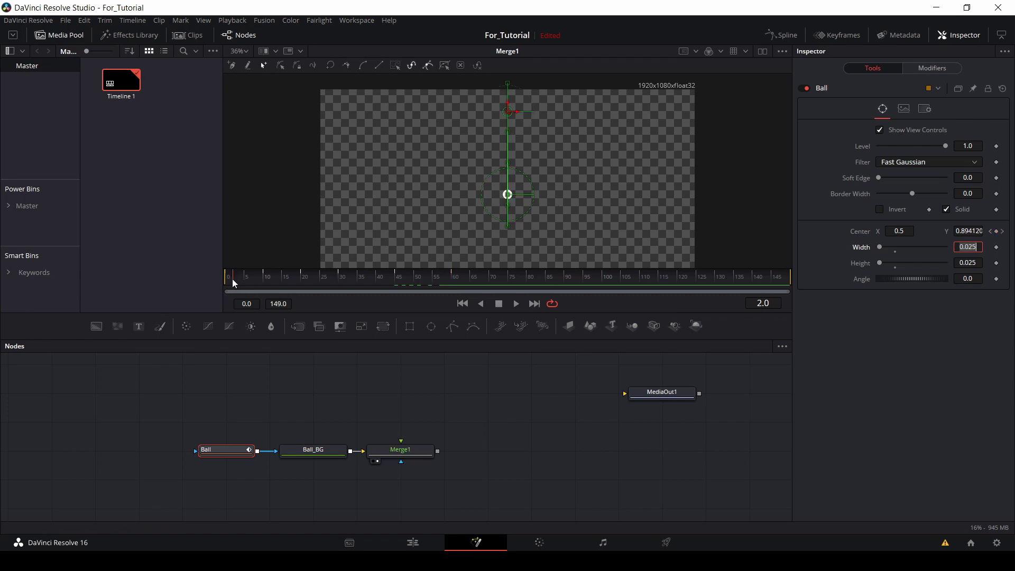
drag(253, 277, 452, 281)
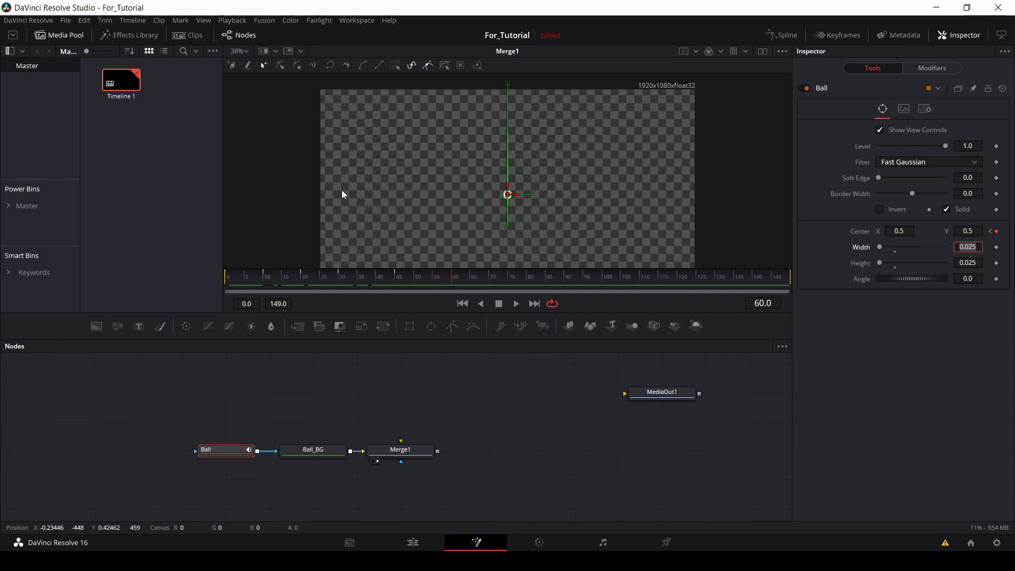
- Show the Ball's displacement curve fitted in an enlarged Spline editor and smooth all of its keyframes
click(781, 33)
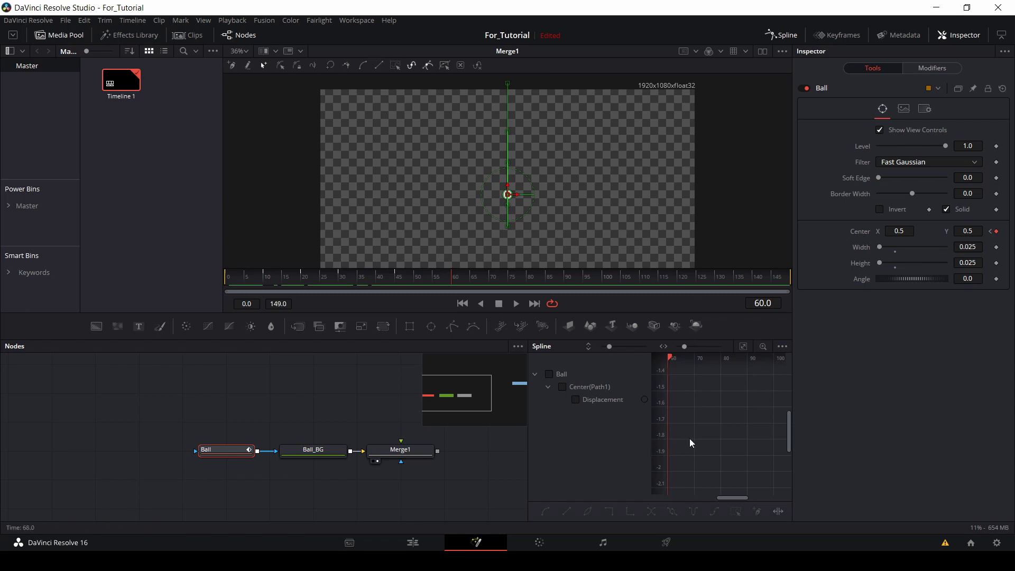
key(F4)
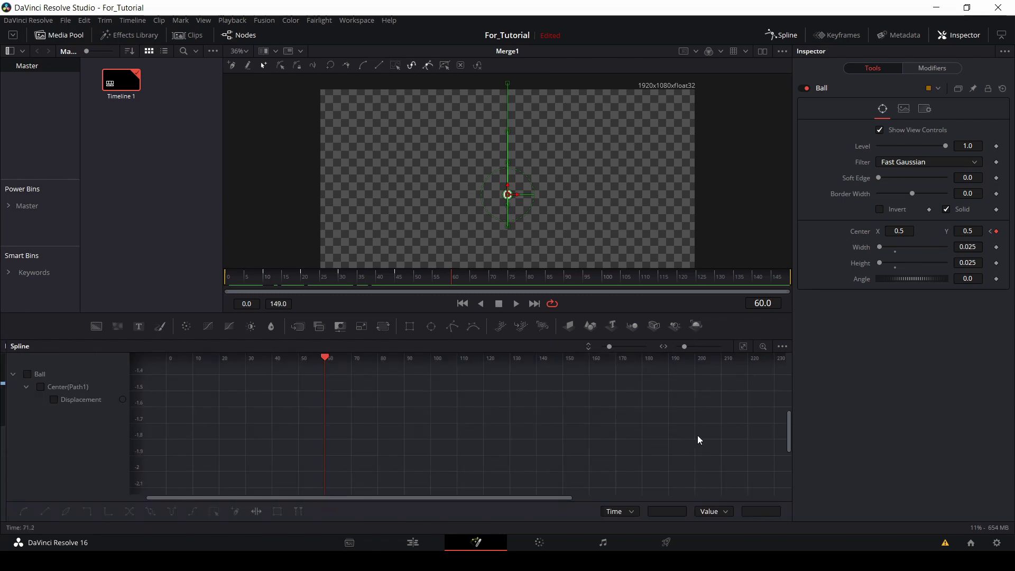
click(28, 374)
click(743, 346)
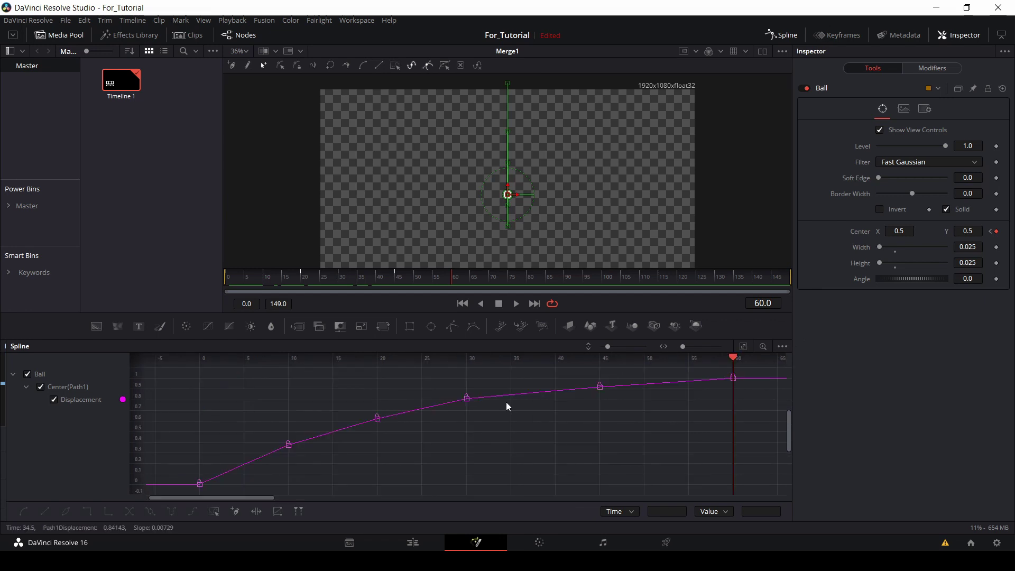
key(ctrl+a)
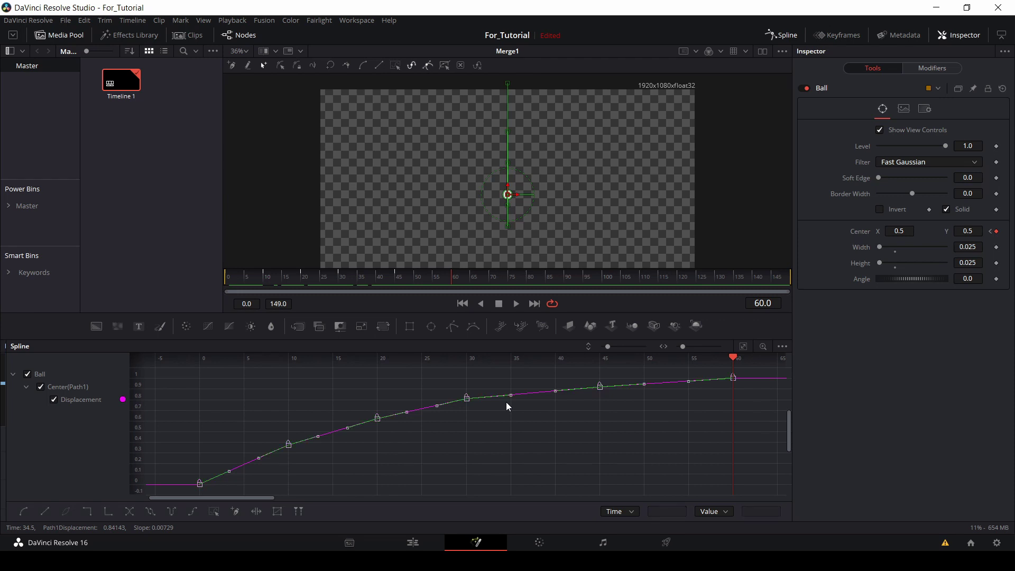
key(shift+s)
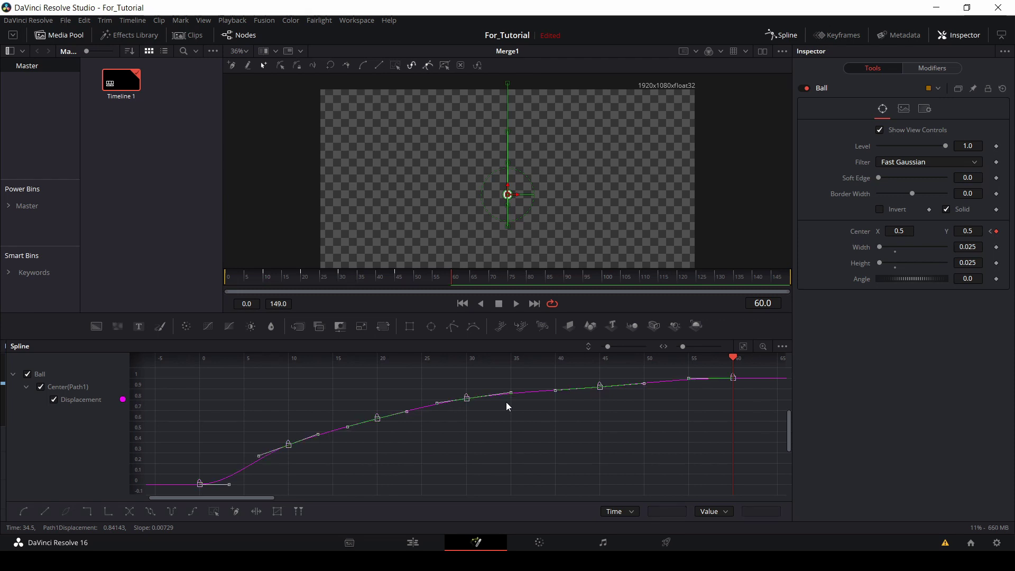
- Play the animation from frame 0 to review the smoothed ball motion
drag(328, 281, 211, 272)
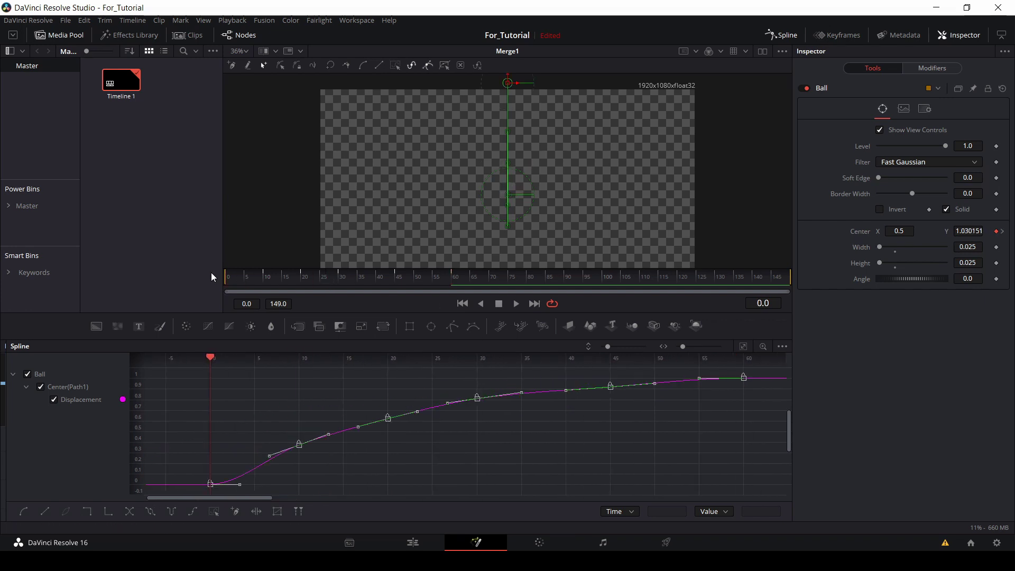
click(517, 303)
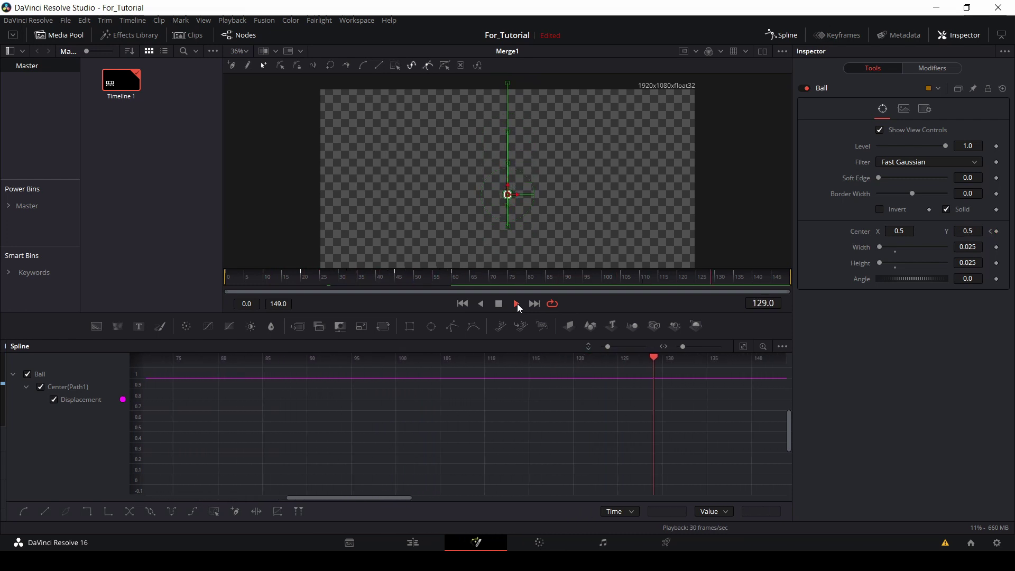
click(517, 303)
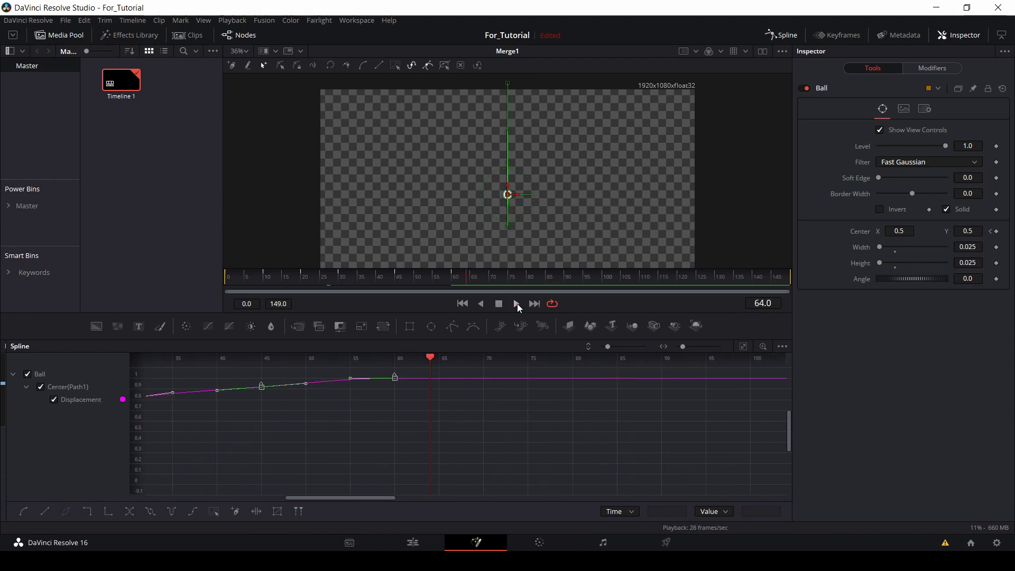
click(462, 304)
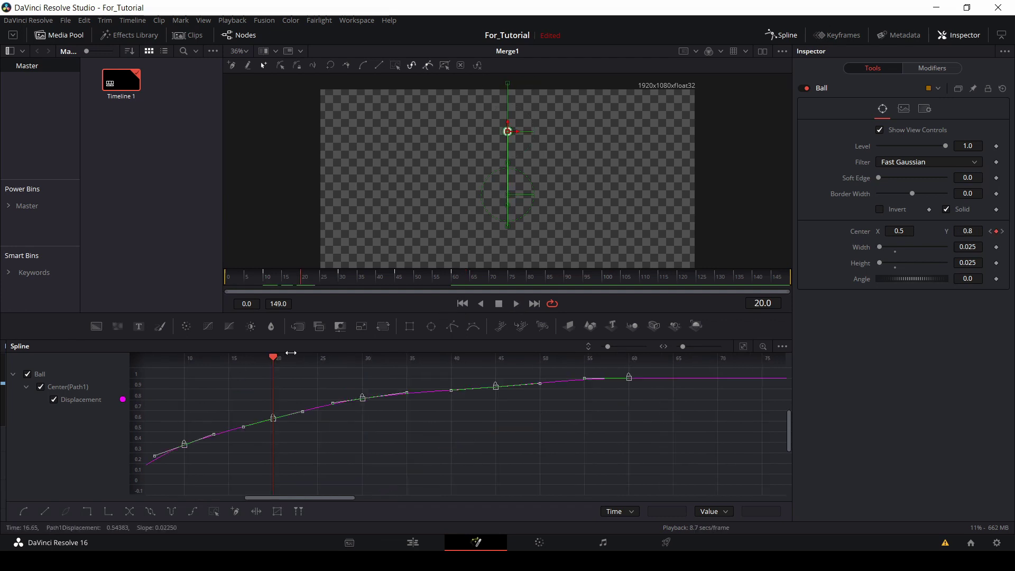
- Level the displacement curve's handles to horizontal at the frame 20 and frame 45 keyframes, and close the Spline editor at frame 60
drag(280, 352, 274, 355)
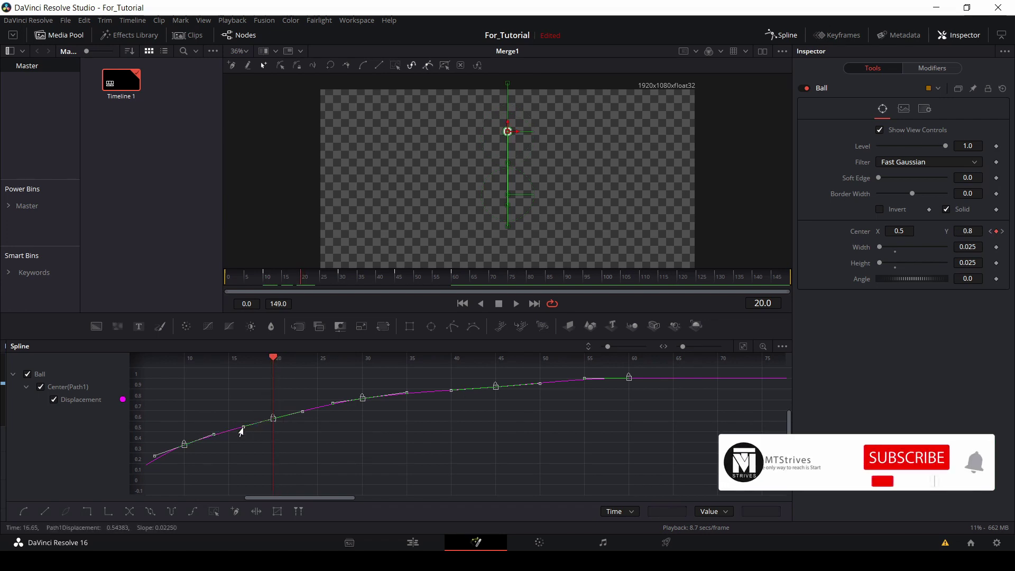
drag(241, 430, 240, 424)
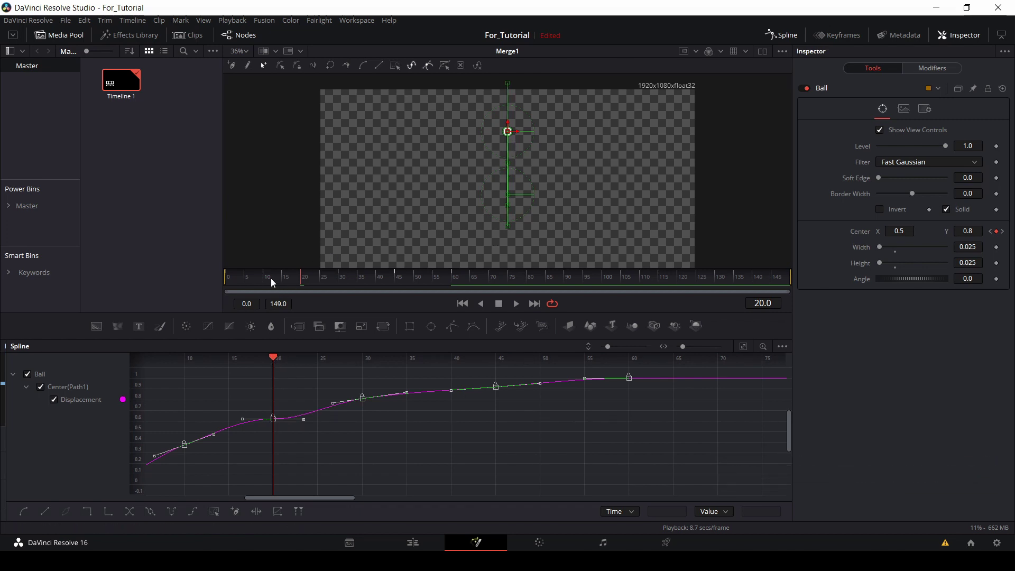
drag(271, 278, 397, 279)
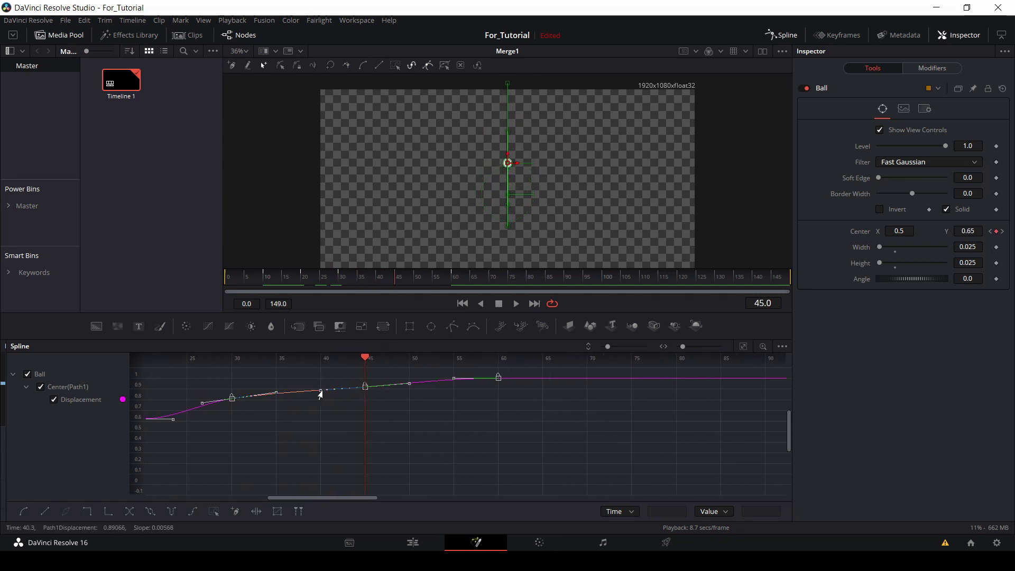
drag(318, 392, 320, 390)
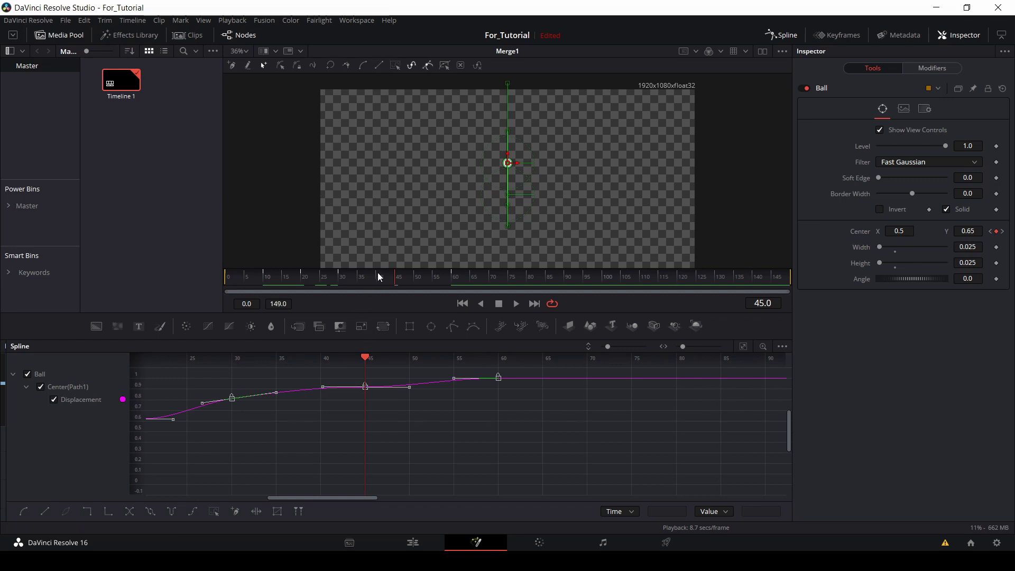
drag(378, 276, 451, 278)
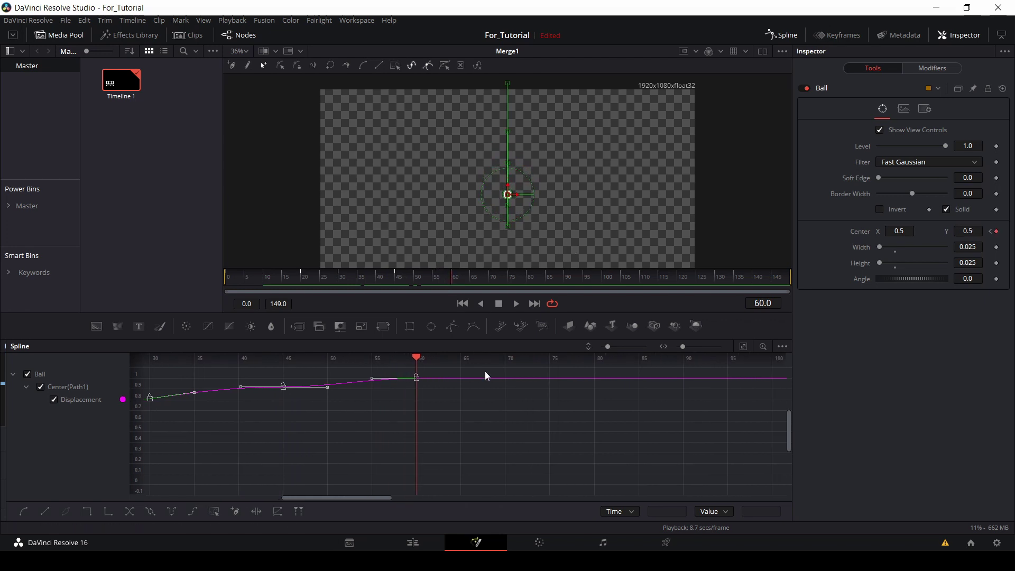
click(787, 35)
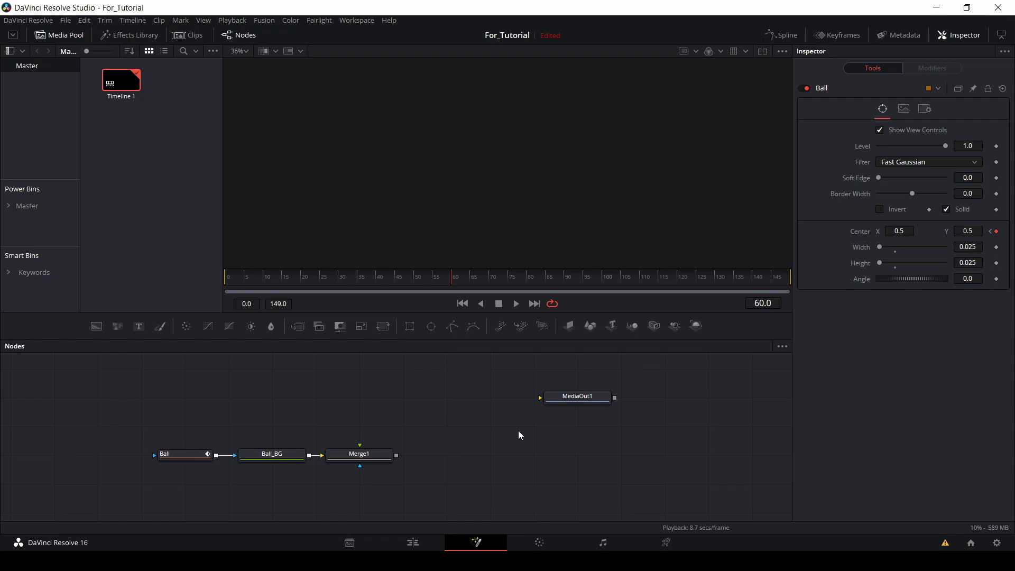
- Add a Background node masked by a Rectangle, merge it over the Merge1 output, and show the new Merge2 in the viewer
drag(410, 326, 203, 418)
drag(97, 326, 237, 429)
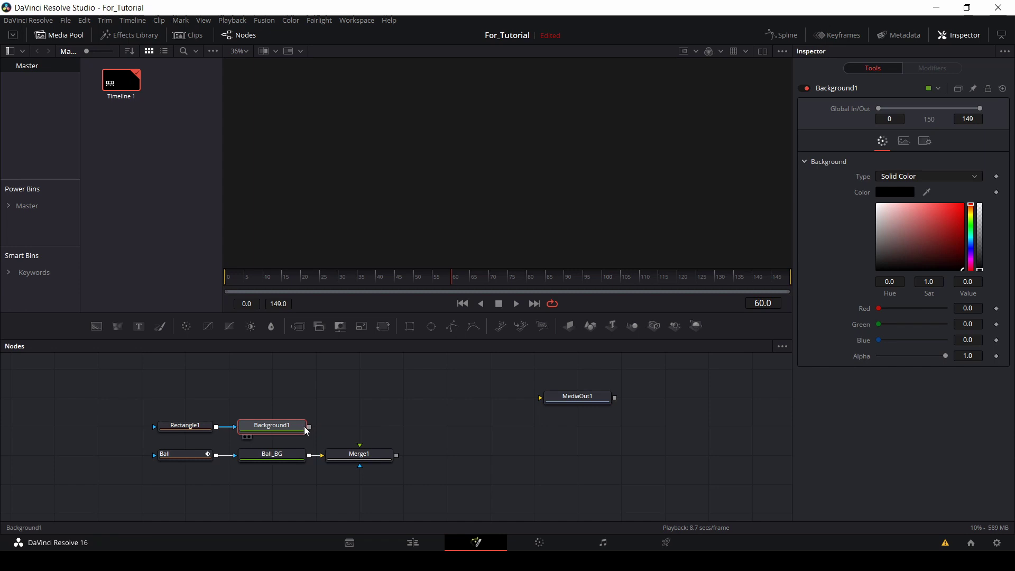
drag(310, 429, 339, 431)
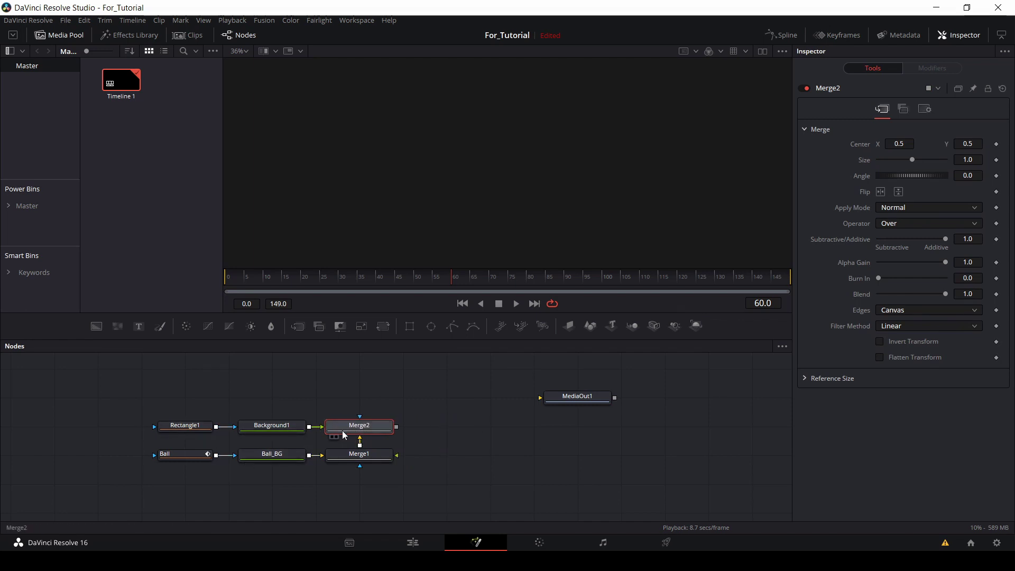
click(335, 437)
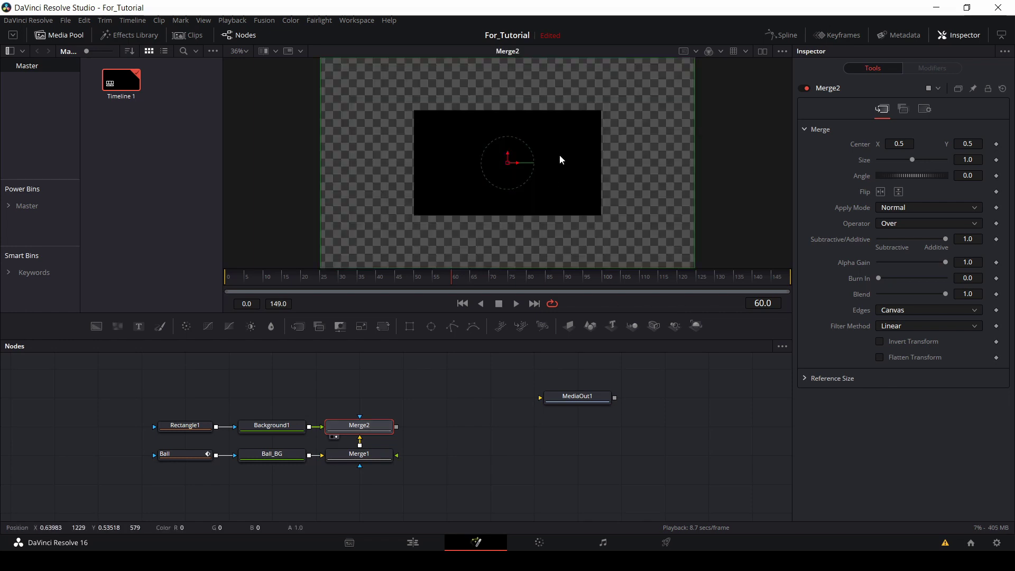
- Make Background1 white and reshape its Rectangle1 mask to about 0.80 wide and 0.21 high
click(274, 428)
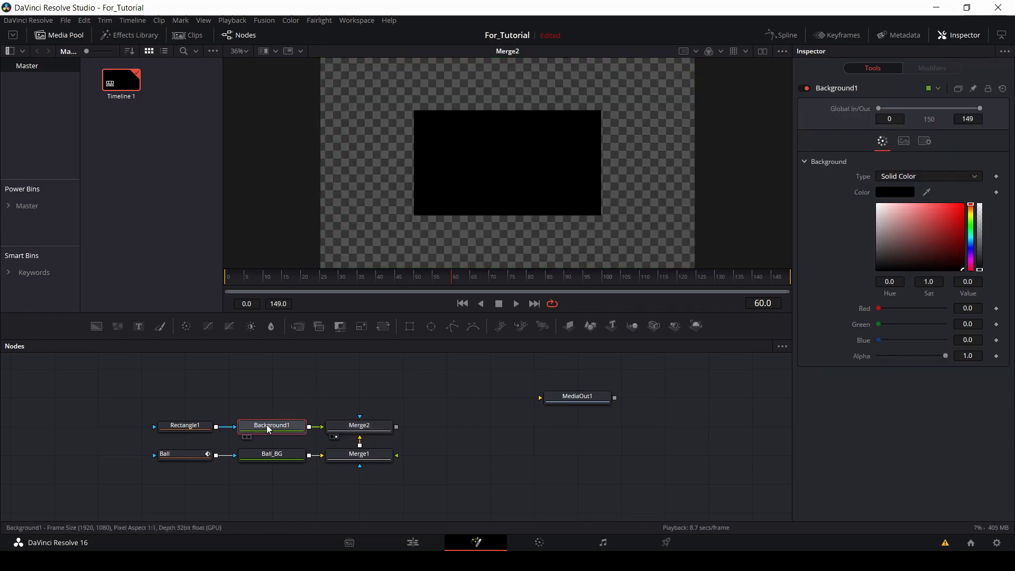
drag(963, 269, 826, 154)
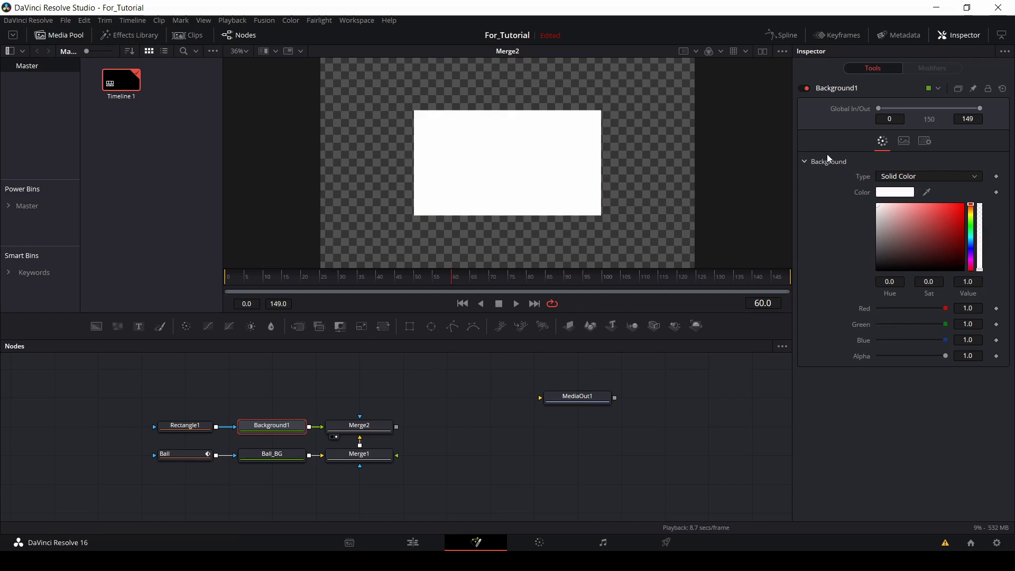
click(192, 428)
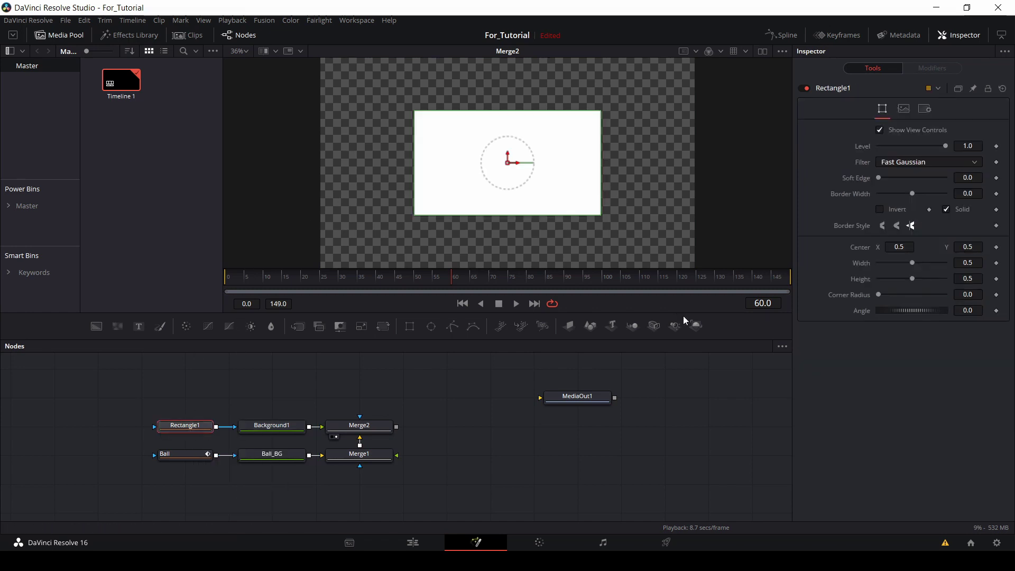
drag(602, 214, 658, 186)
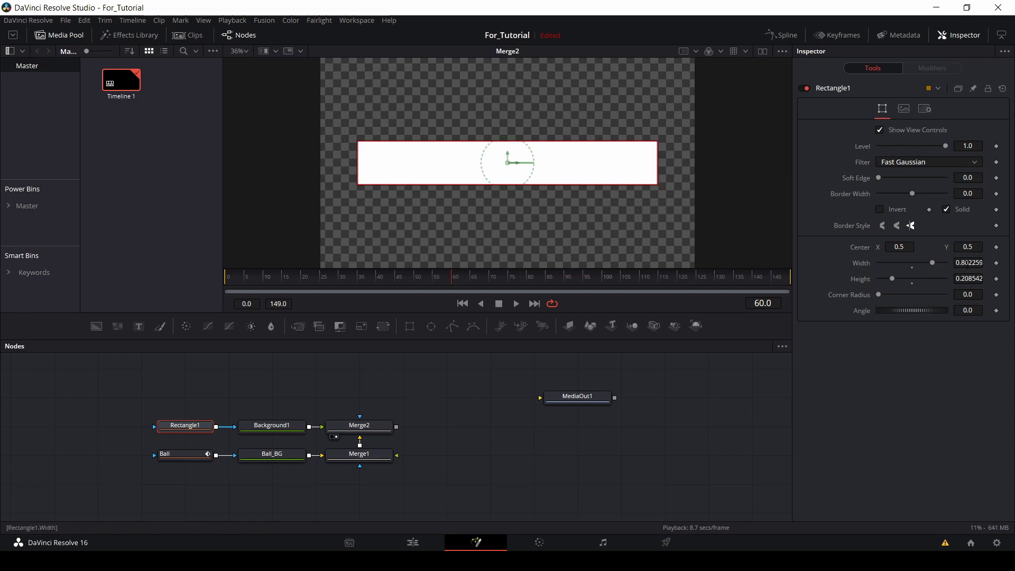
- Set Rectangle1's width to 0.8 and its corner radius to 1.0 to give it fully rounded ends
click(967, 264)
key(ctrl+a)
key(ctrl+v)
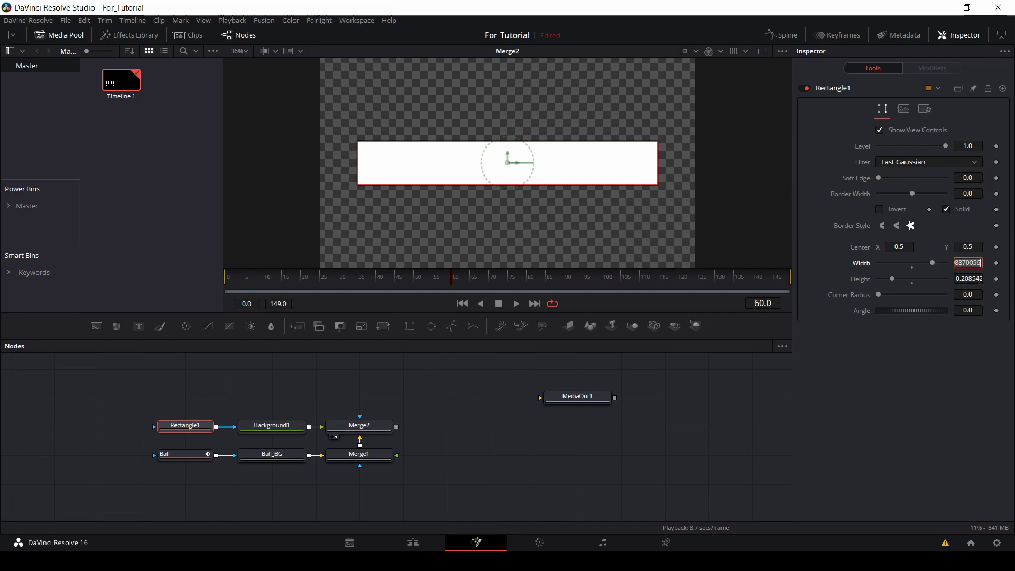
key(ctrl+a)
text(0.80)
key(Tab)
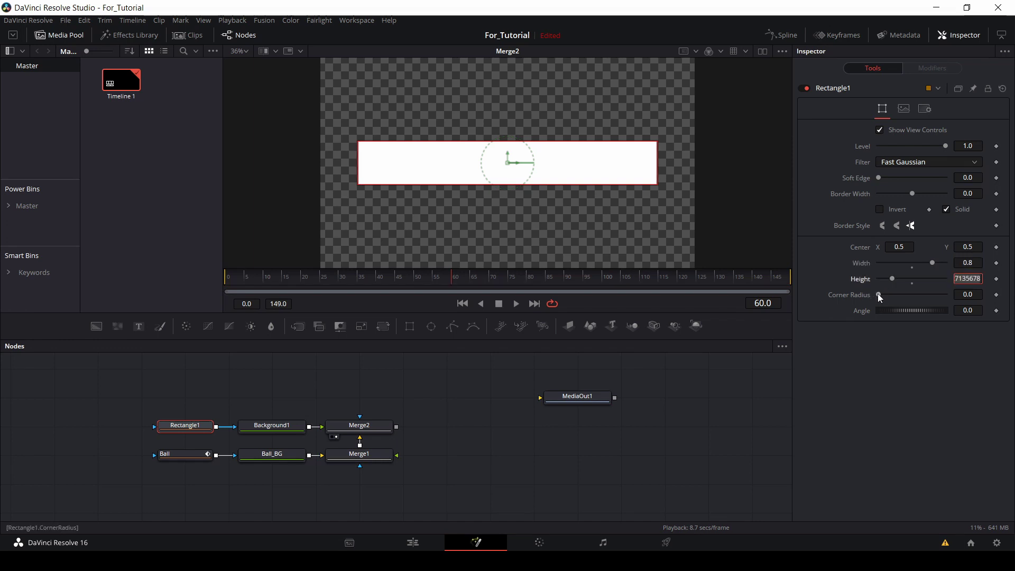
drag(877, 294, 947, 294)
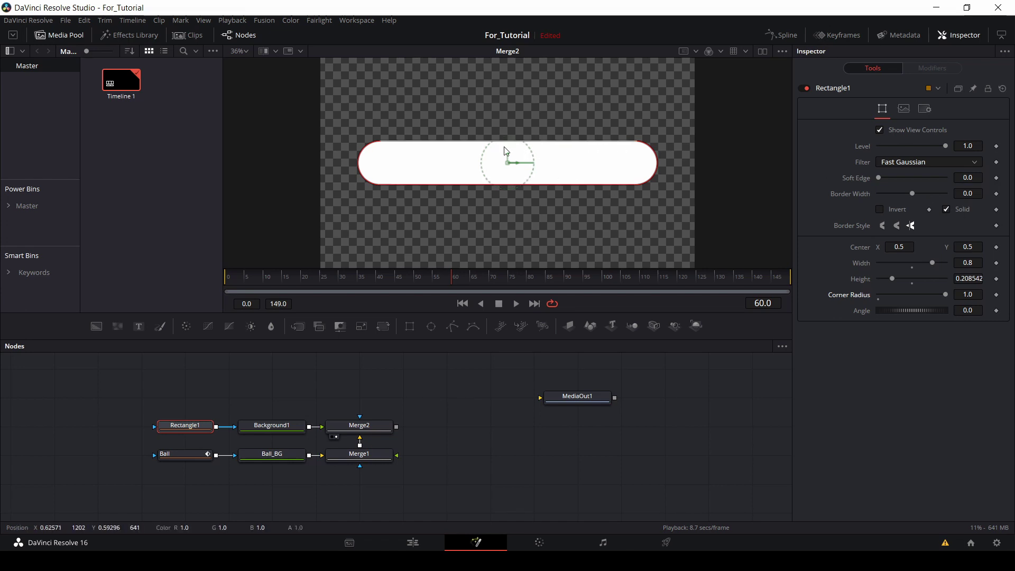
- Turn off the solid fill of Rectangle1 and set its border width to 0.005 for a thin outline
click(947, 210)
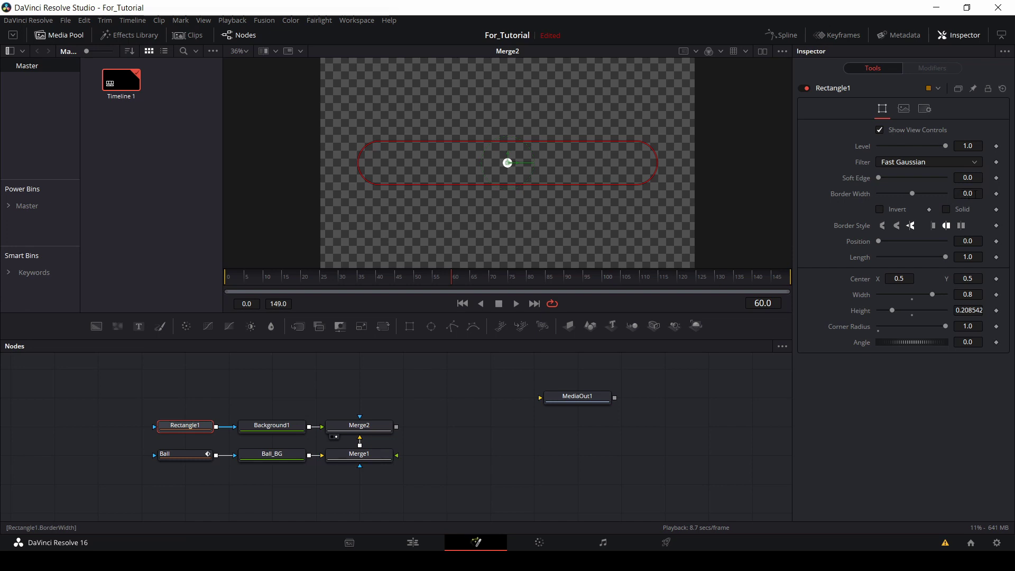
drag(912, 194, 914, 194)
click(973, 194)
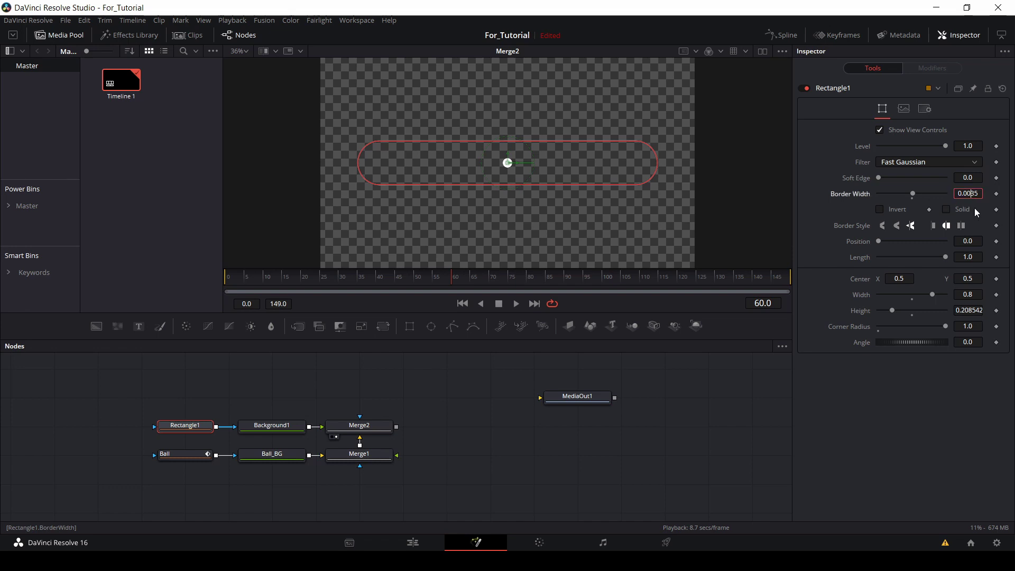
key(BackSpace)
key(BackSpace)
text(5)
key(Tab)
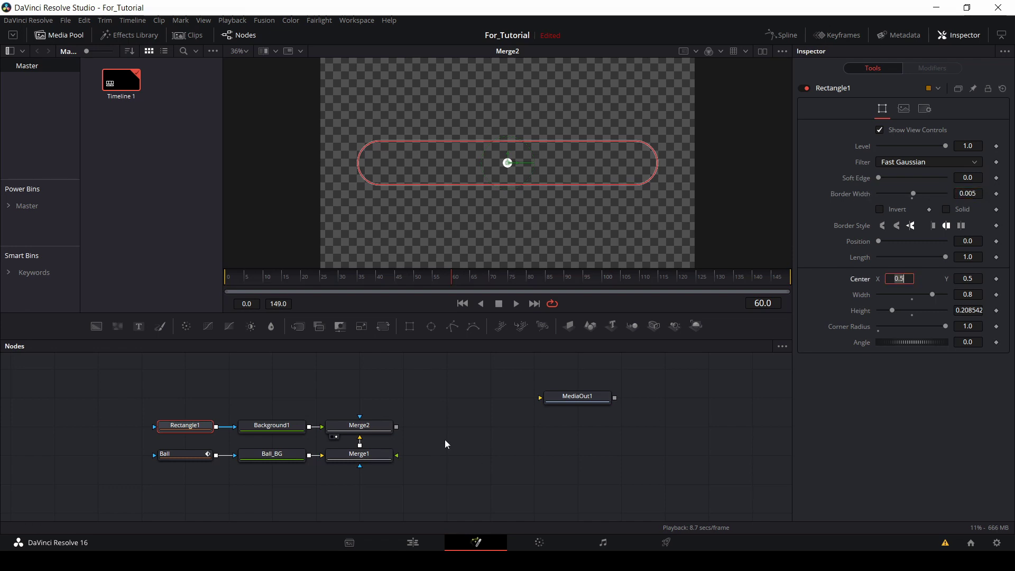
click(484, 443)
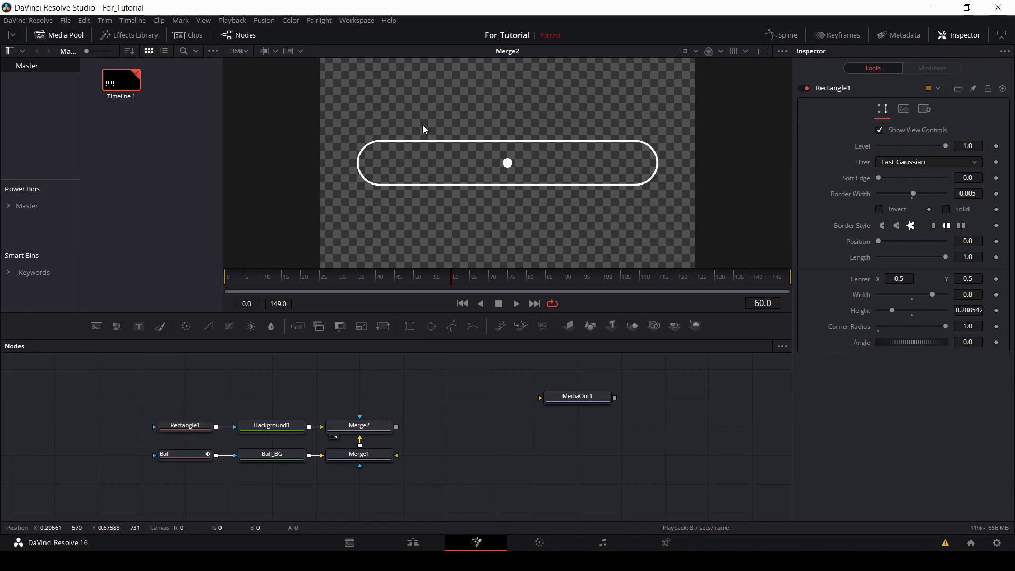
click(514, 452)
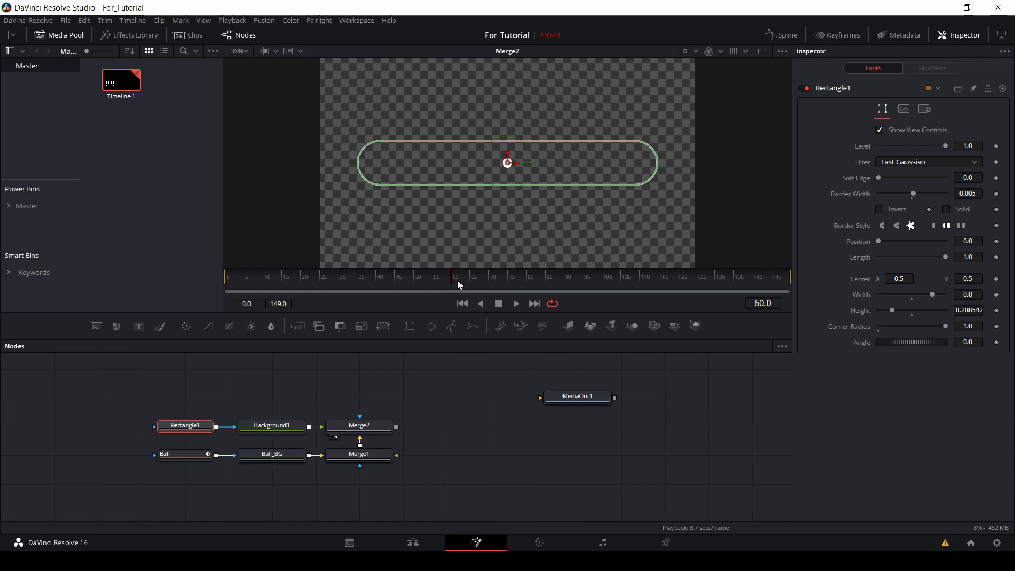
- At frame 90, keyframe Rectangle1's width at 0.8 and its height at 0.18
drag(458, 278, 566, 279)
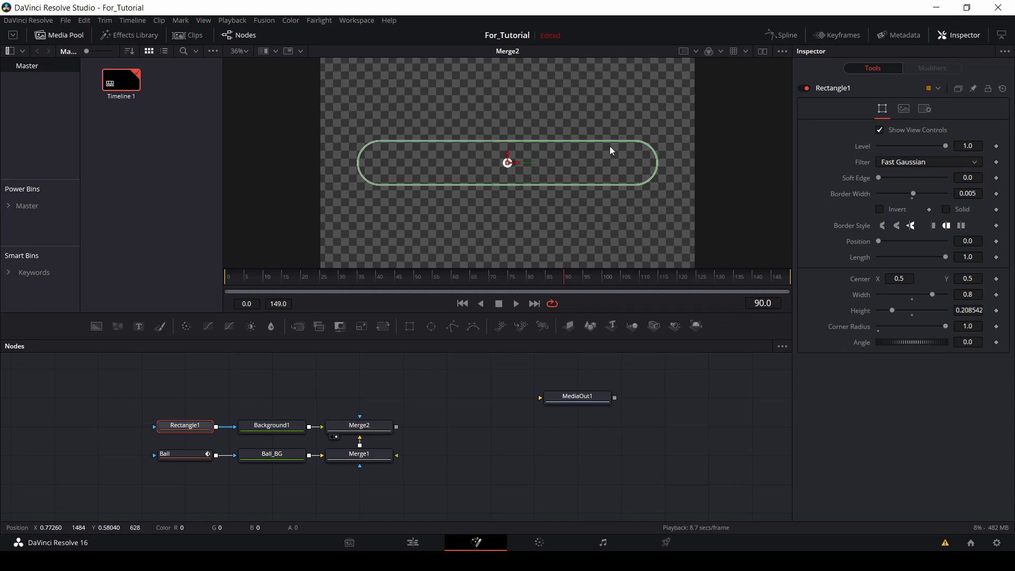
click(997, 295)
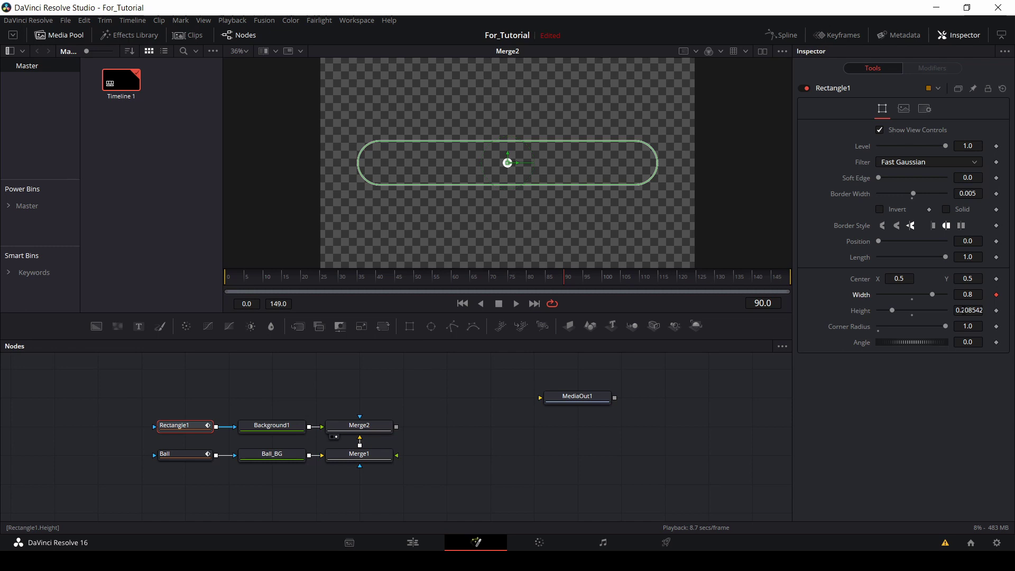
click(964, 310)
drag(964, 310, 981, 310)
text(0.2)
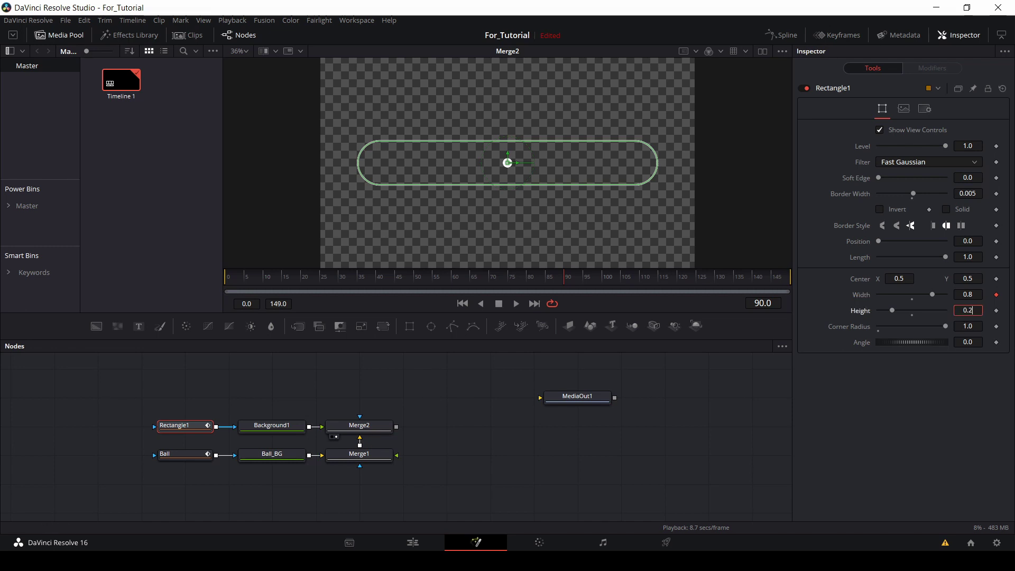
key(Tab)
key(shift+Tab)
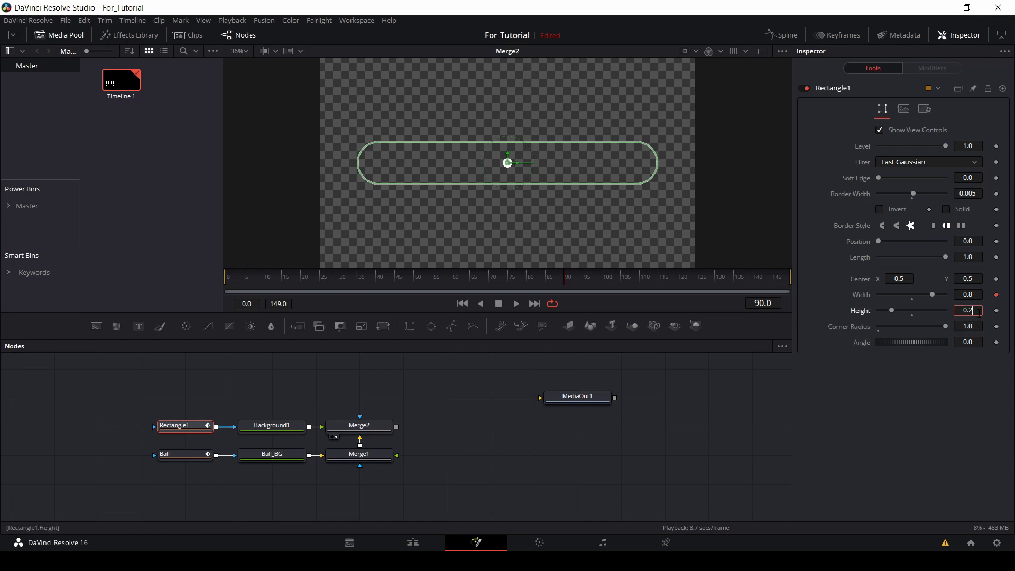
text(0.18)
key(Tab)
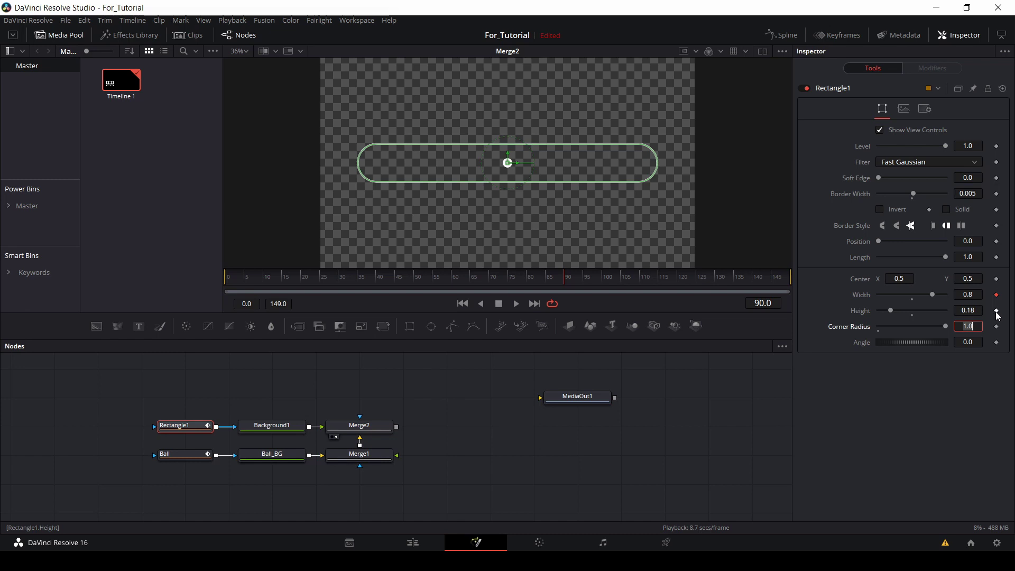
click(997, 311)
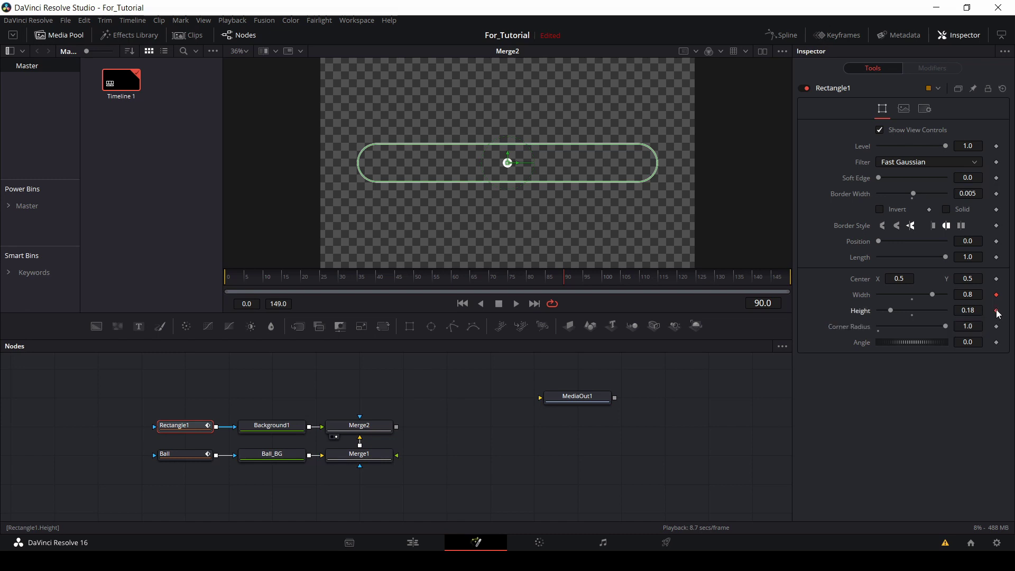
right_click(857, 315)
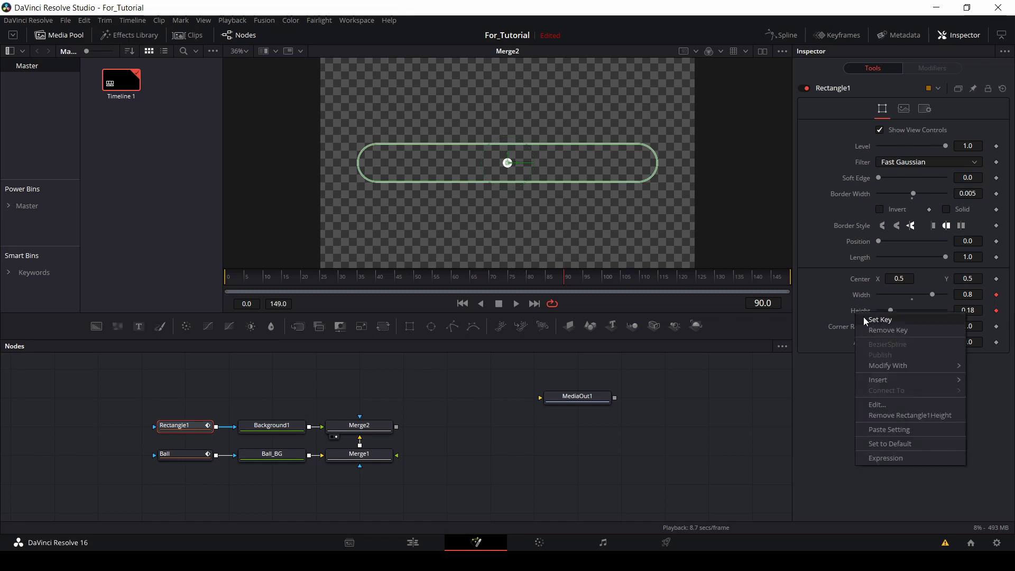
click(820, 349)
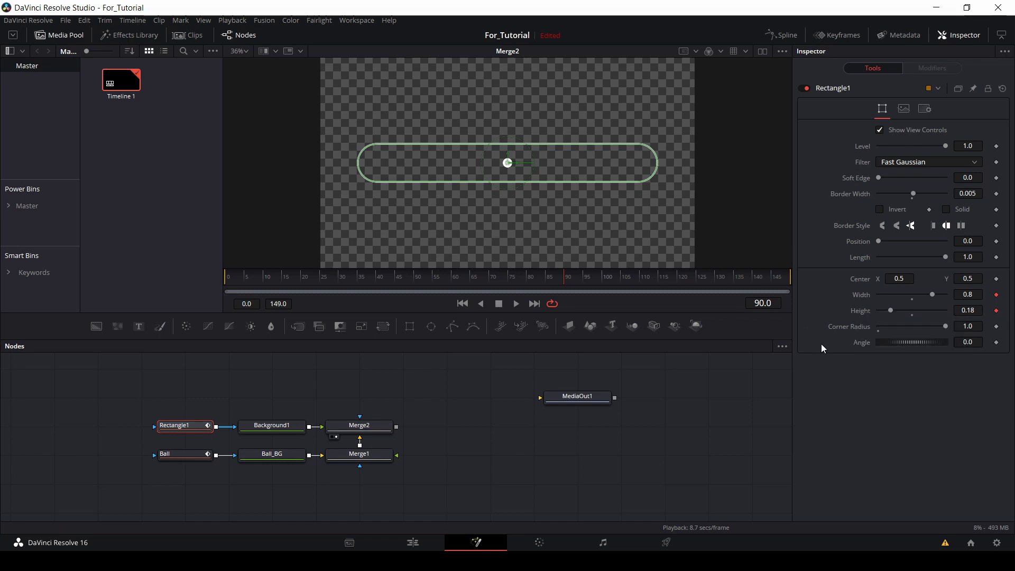
- At frame 75, flatten Rectangle1 to a keyframed height of 0.037 and add a width keyframe at 0.8
click(561, 281)
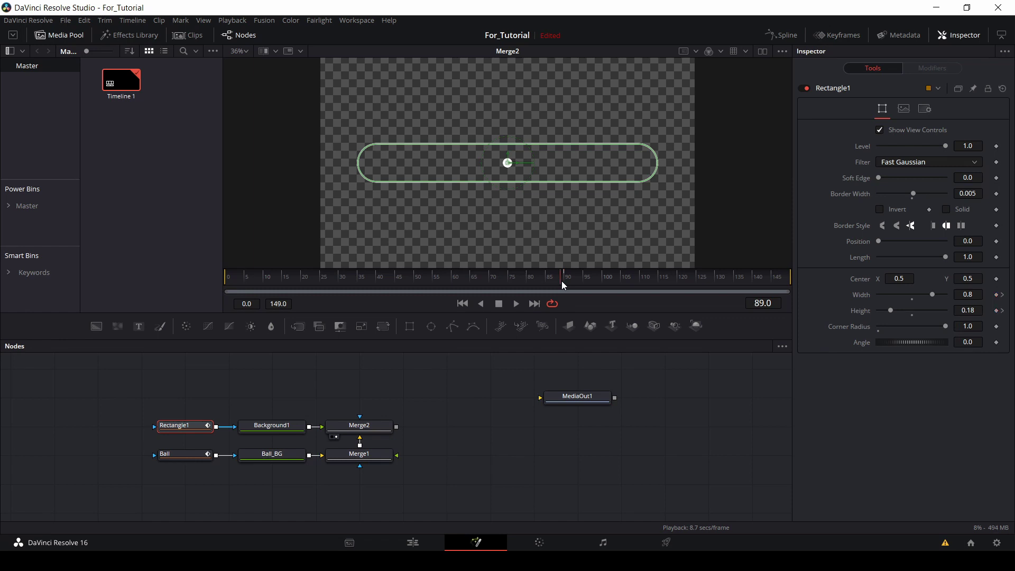
drag(559, 280, 509, 277)
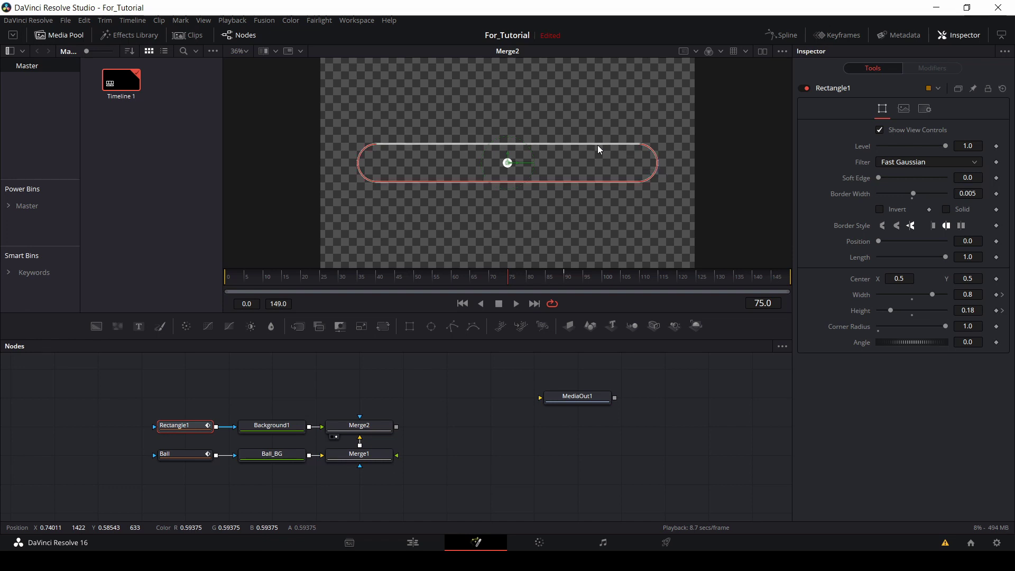
drag(598, 145, 598, 160)
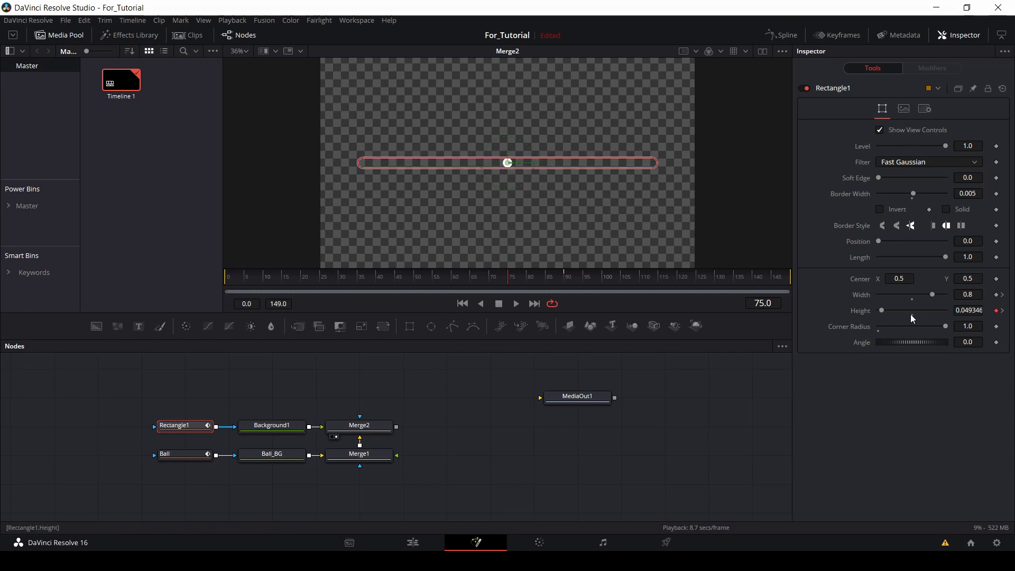
click(972, 311)
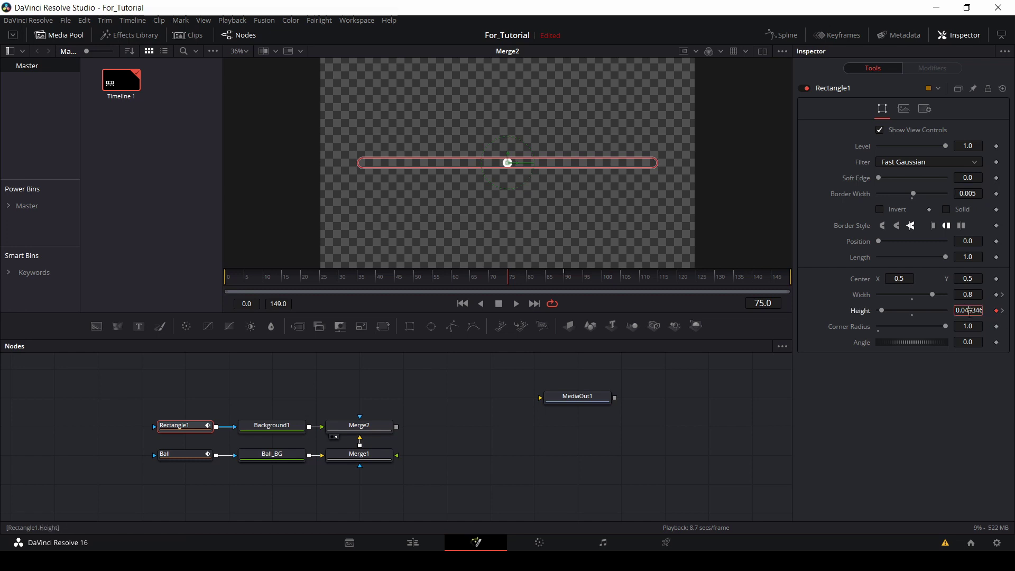
text(0.03)
key(Tab)
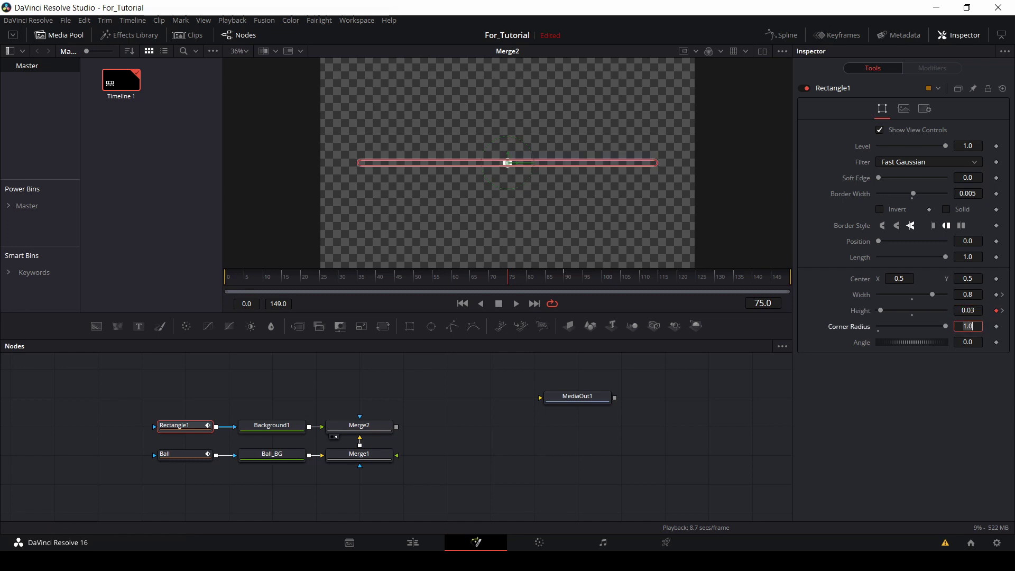
click(975, 311)
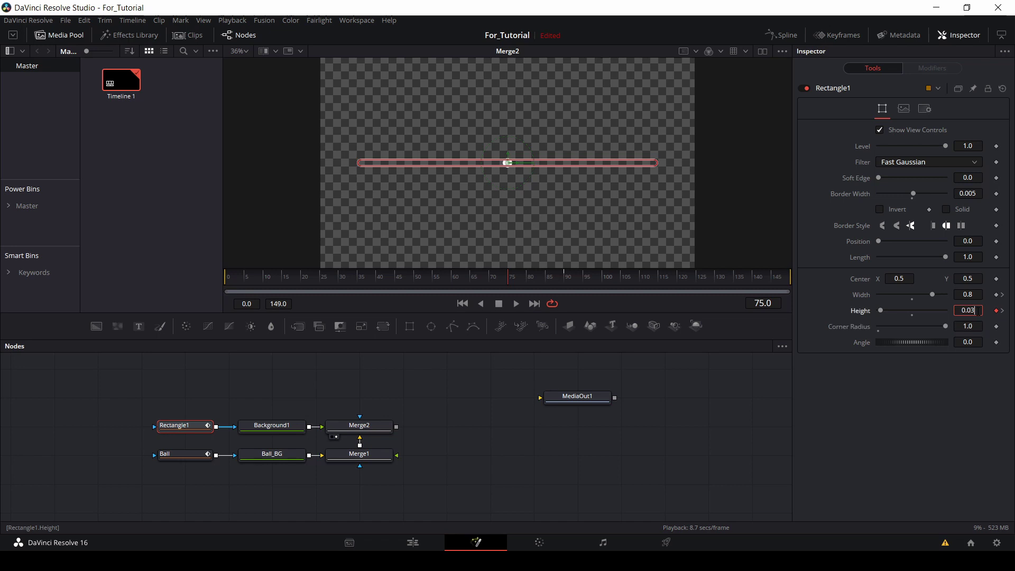
text(5)
key(Tab)
key(shift+Tab)
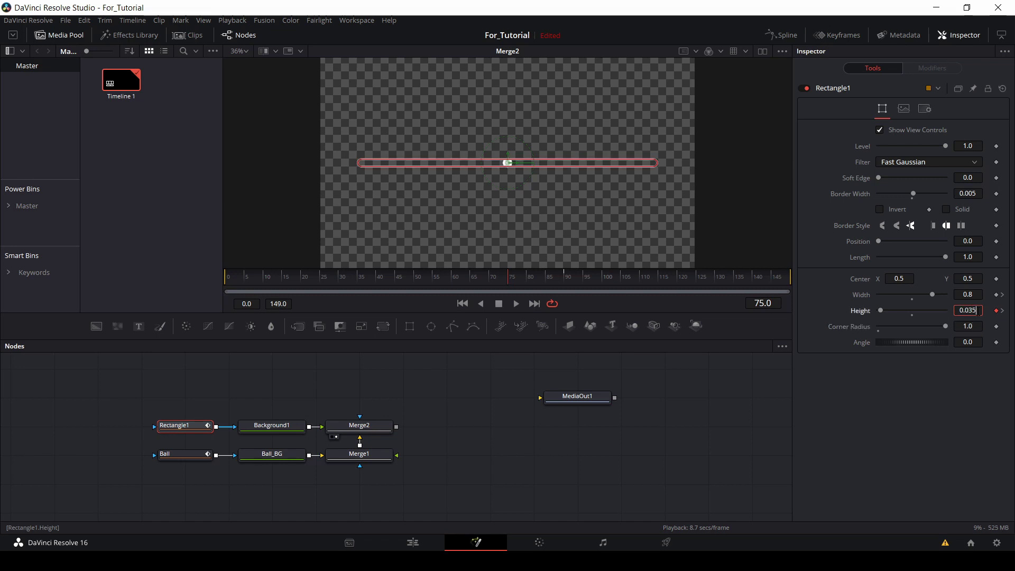
key(Up)
key(Up)
key(Tab)
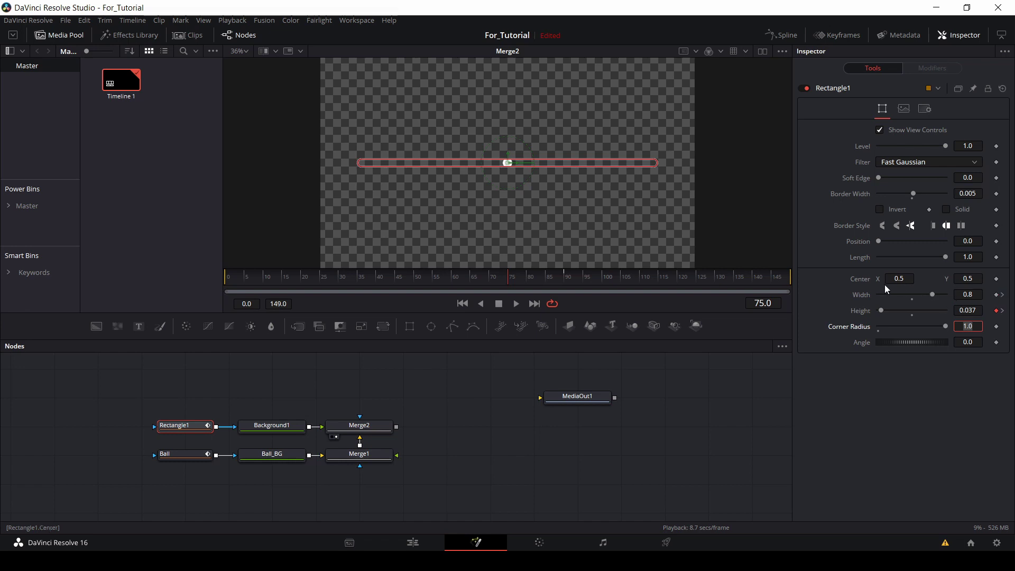
click(996, 295)
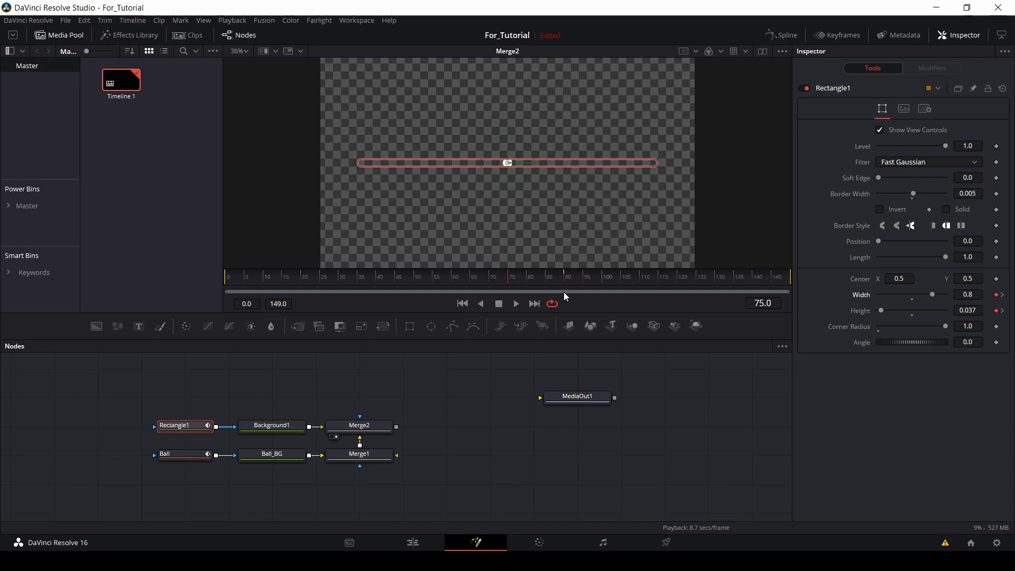
- At frame 65, shrink Rectangle1 to the ball's size with a keyframed width of 0.024
drag(506, 279, 472, 275)
drag(657, 163, 512, 163)
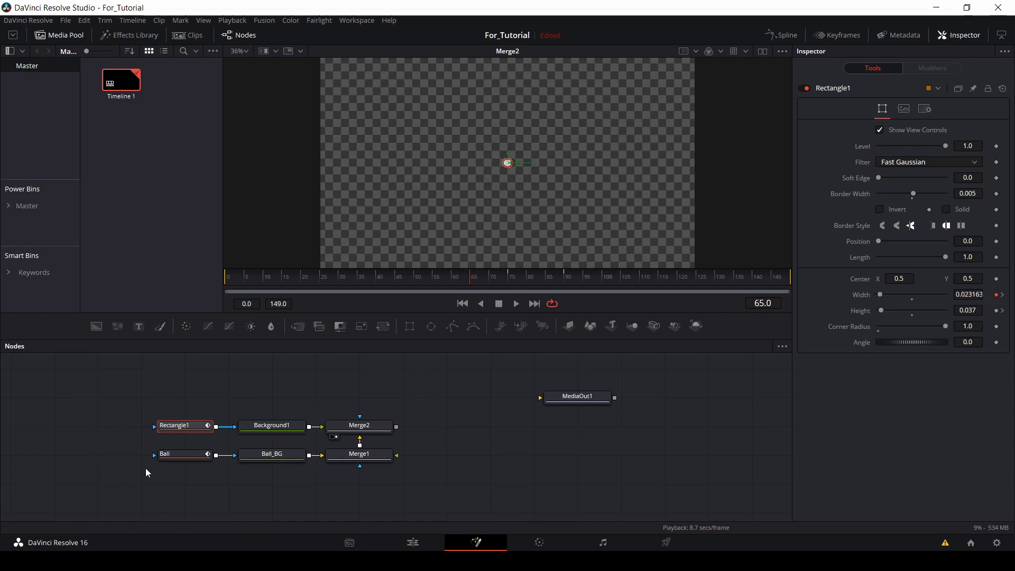
click(971, 295)
double_click(973, 295)
text(0.025)
key(Tab)
click(985, 327)
click(973, 294)
text(0.024)
key(Tab)
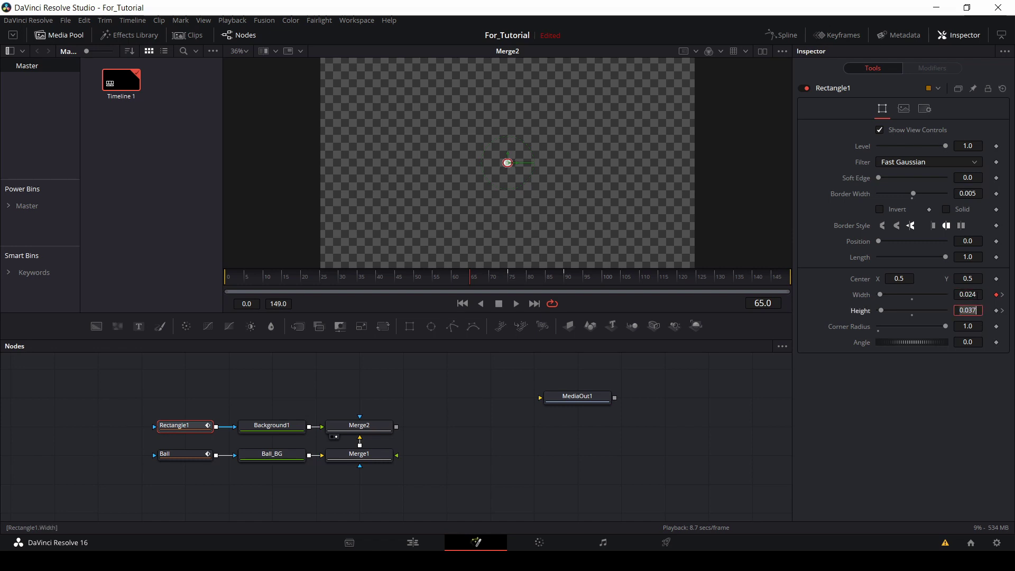
key(Return)
click(454, 381)
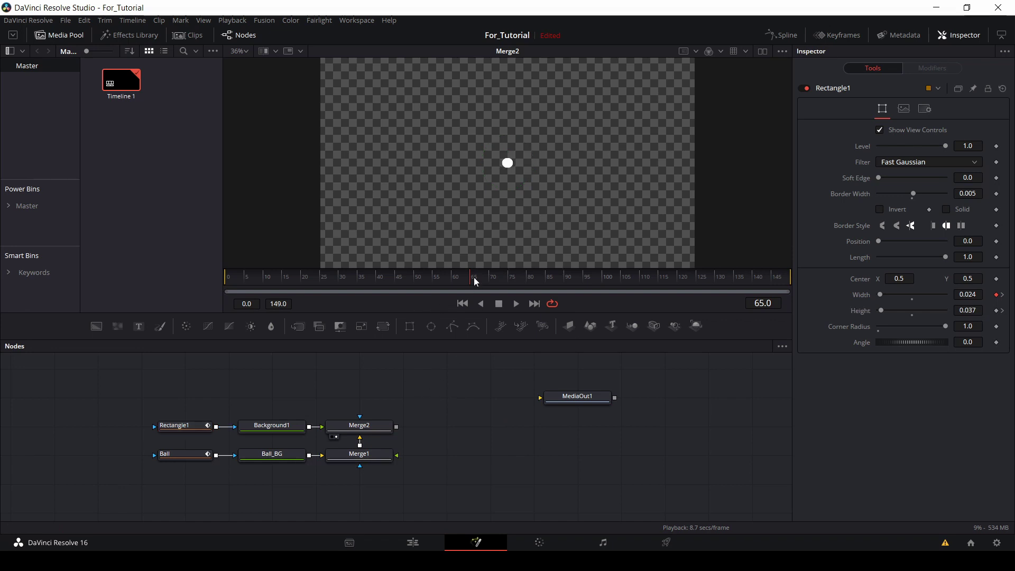
- Keyframe Rectangle1's level at 0.0 on frame 64 and at 1.0 on frame 65
click(188, 424)
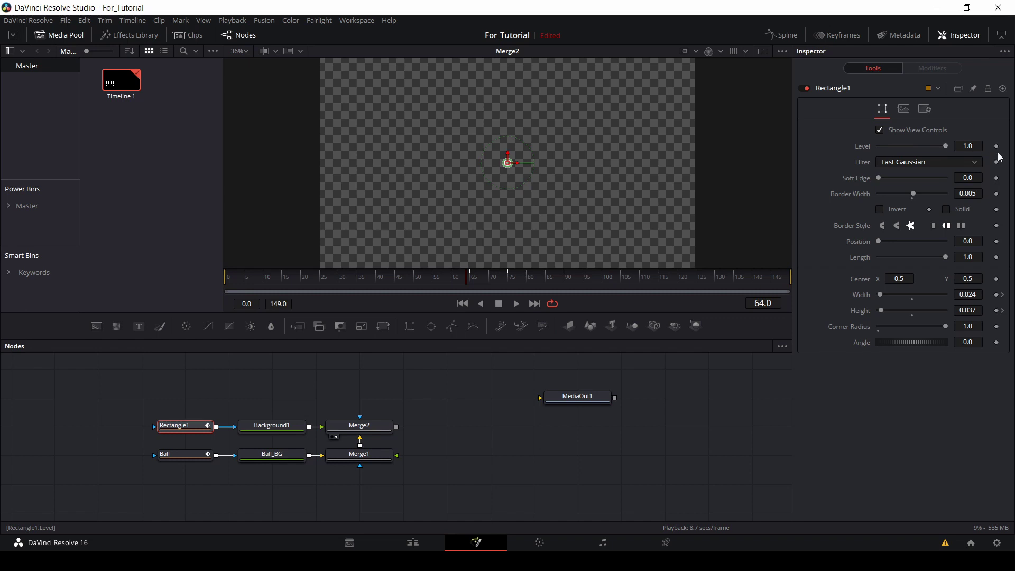
drag(945, 144, 864, 146)
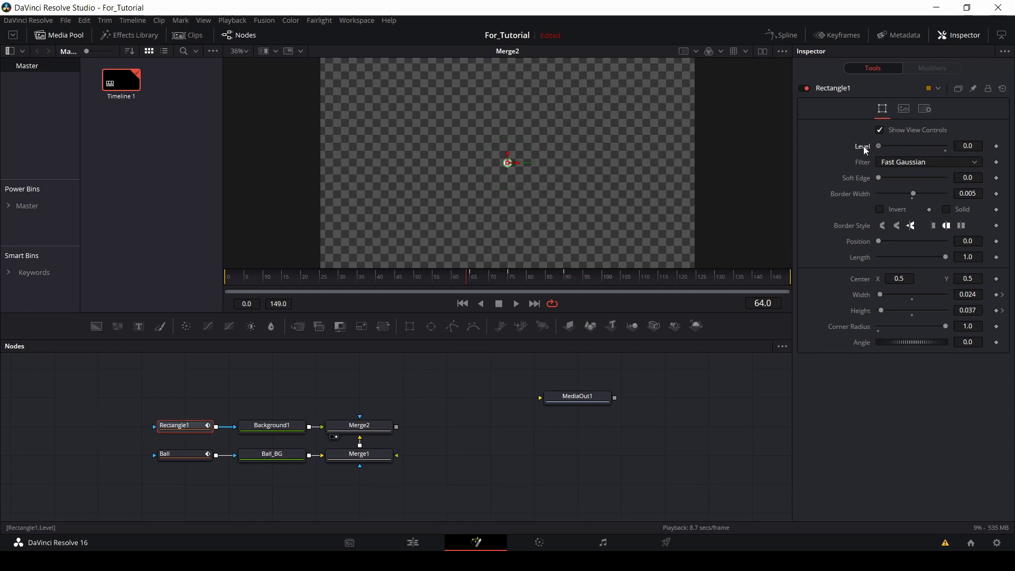
click(997, 148)
key(Right)
drag(877, 147, 982, 146)
- Keyframe the Ball's level at 1.0 on frame 64 and 0.0 on frame 65, and scrub from the start to frame 65 to check the swap
click(183, 455)
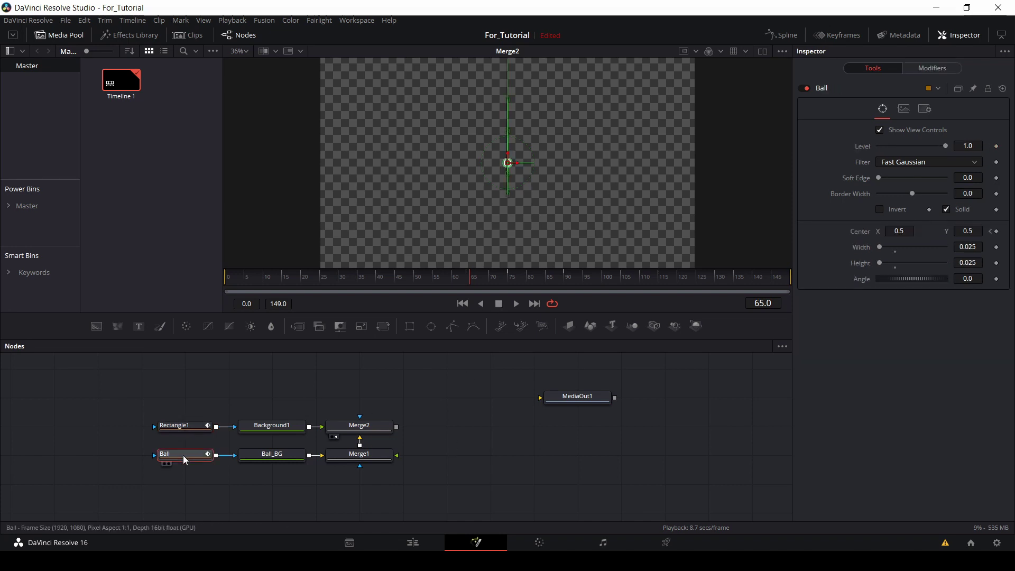
click(467, 277)
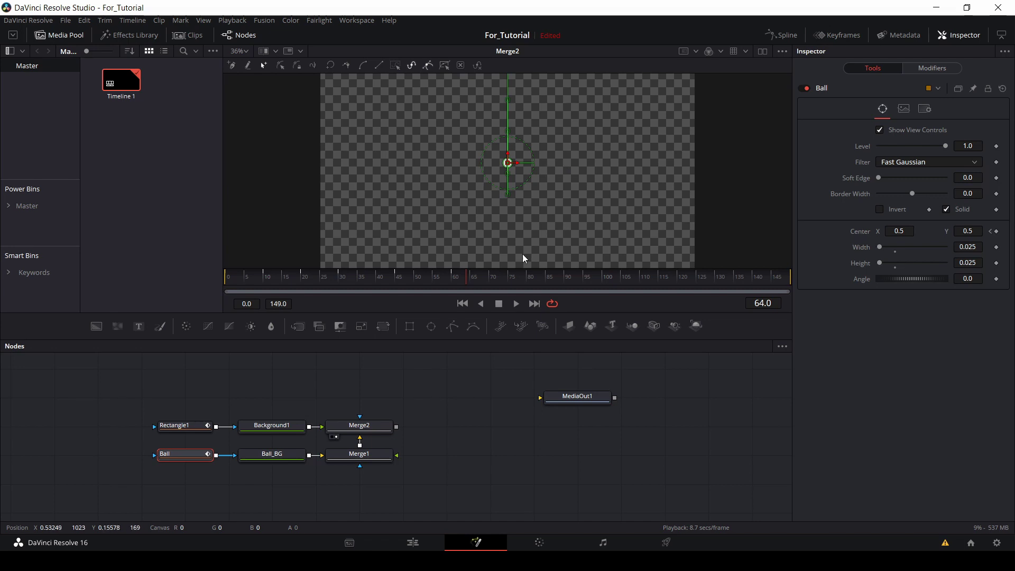
click(996, 146)
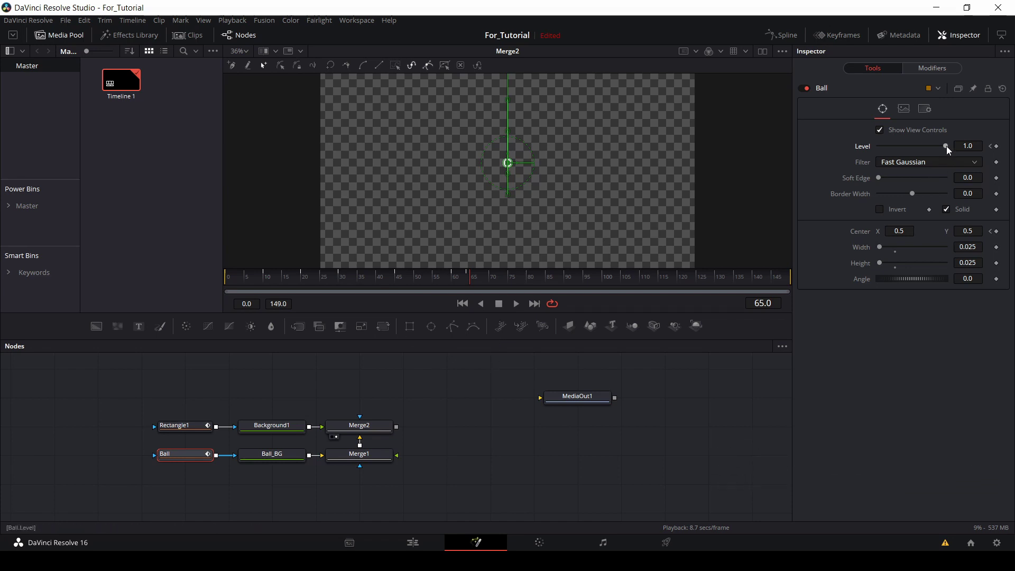
drag(947, 146, 850, 148)
click(471, 429)
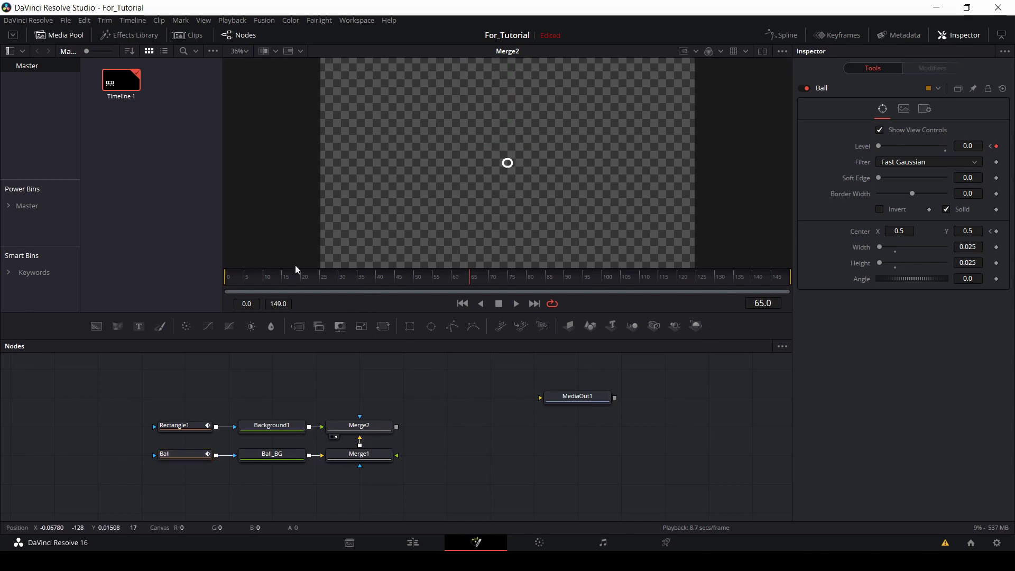
drag(230, 283, 470, 280)
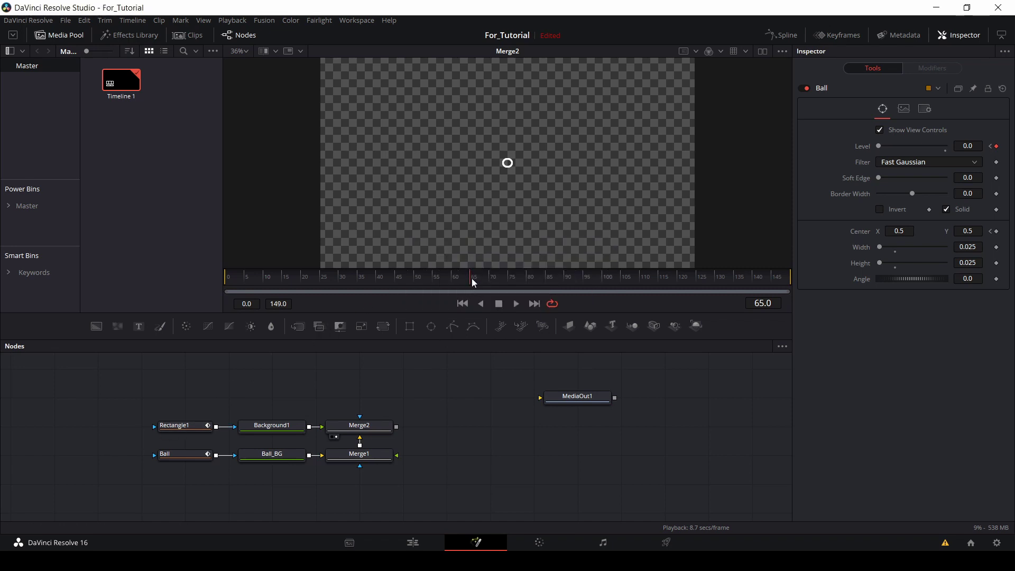
- Scrub from frame 65 to frame 90 to check the outline's expansion, stepping back to frame 87
drag(472, 282, 511, 283)
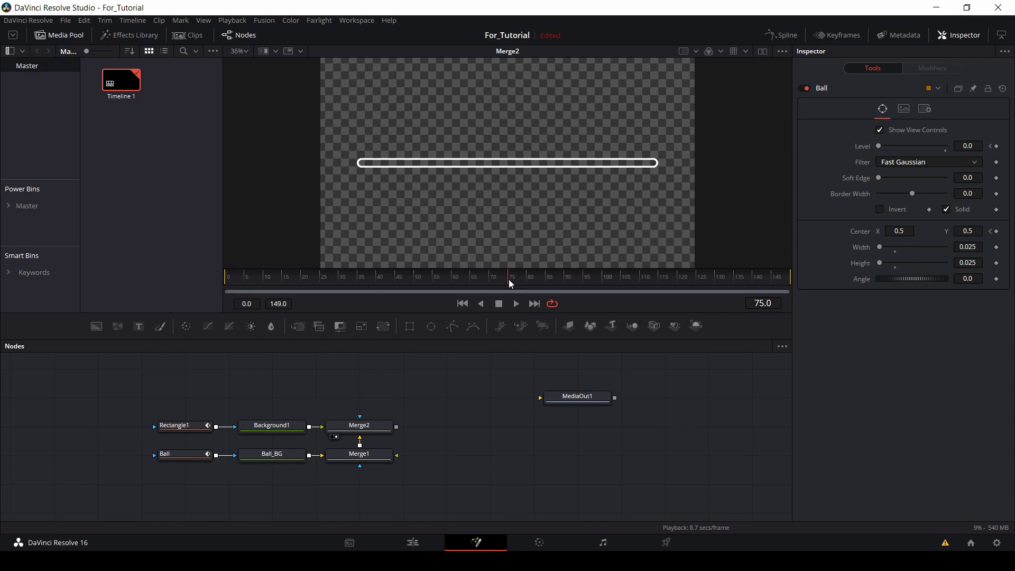
drag(509, 282, 534, 281)
drag(546, 278, 565, 278)
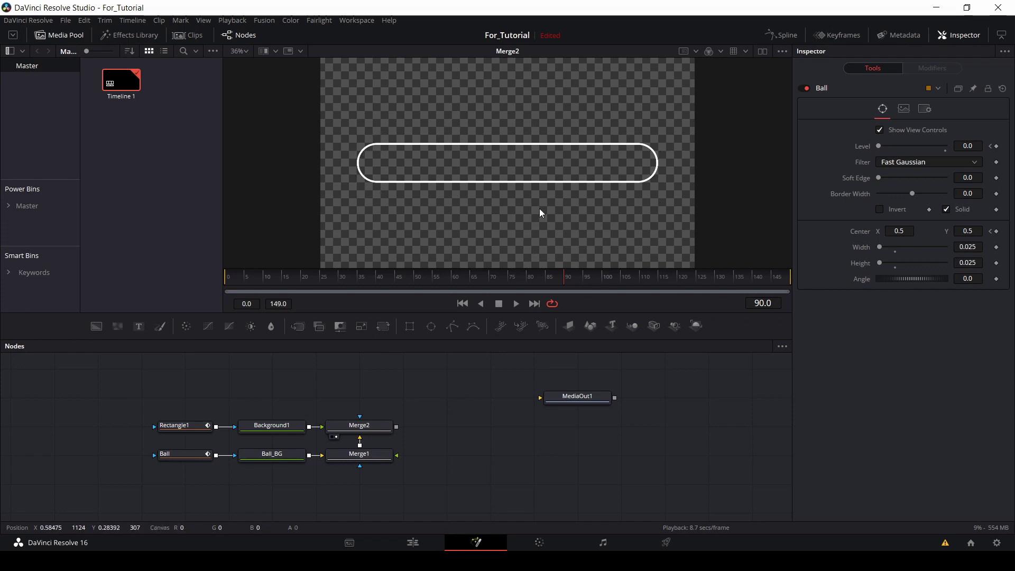
key(Left)
key(Left)
key(Left)
- Add a Text node, merge it over Merge2's output, and show the new Merge3 in the viewer
click(528, 467)
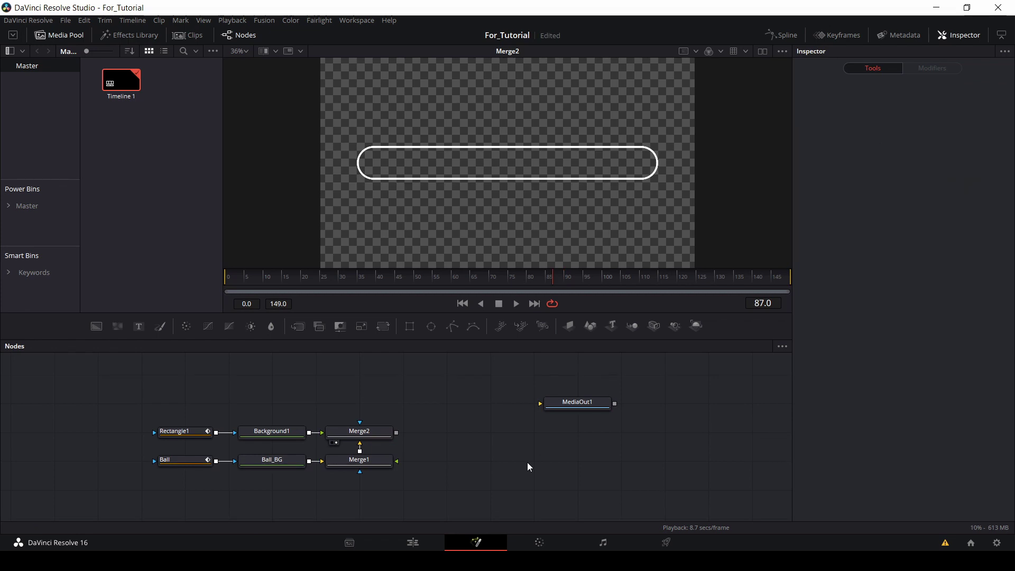
click(138, 327)
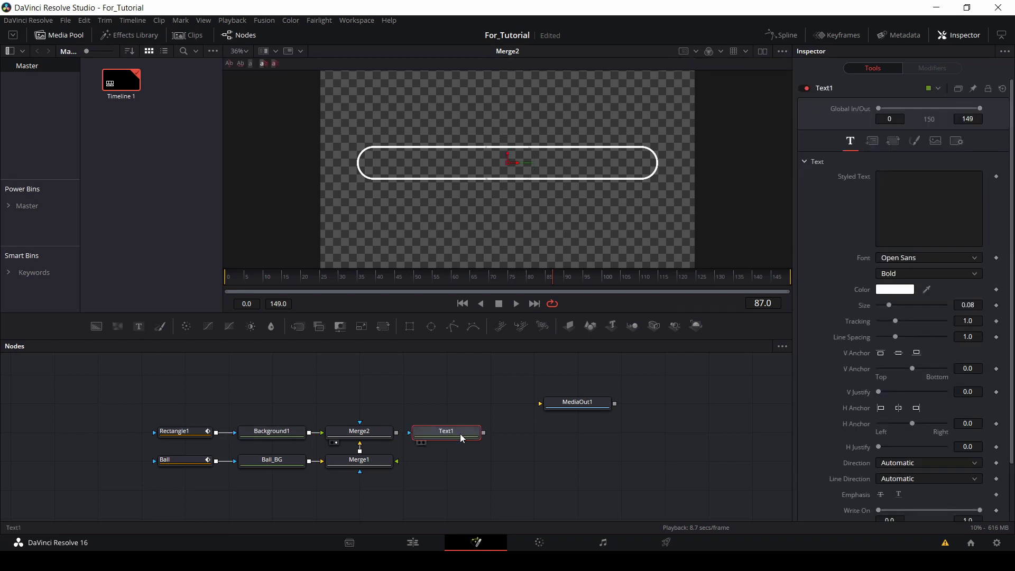
drag(460, 433, 365, 408)
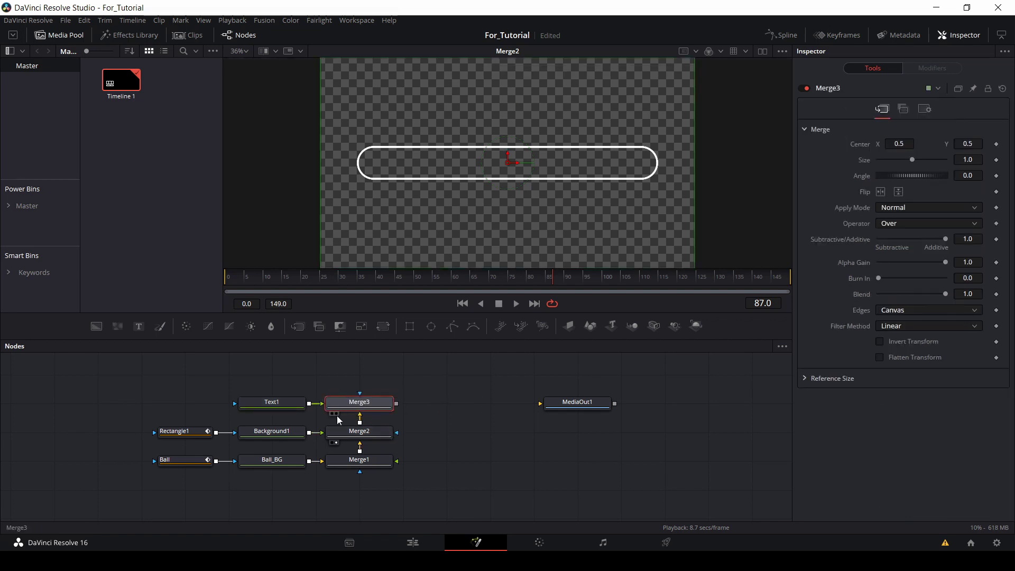
click(337, 413)
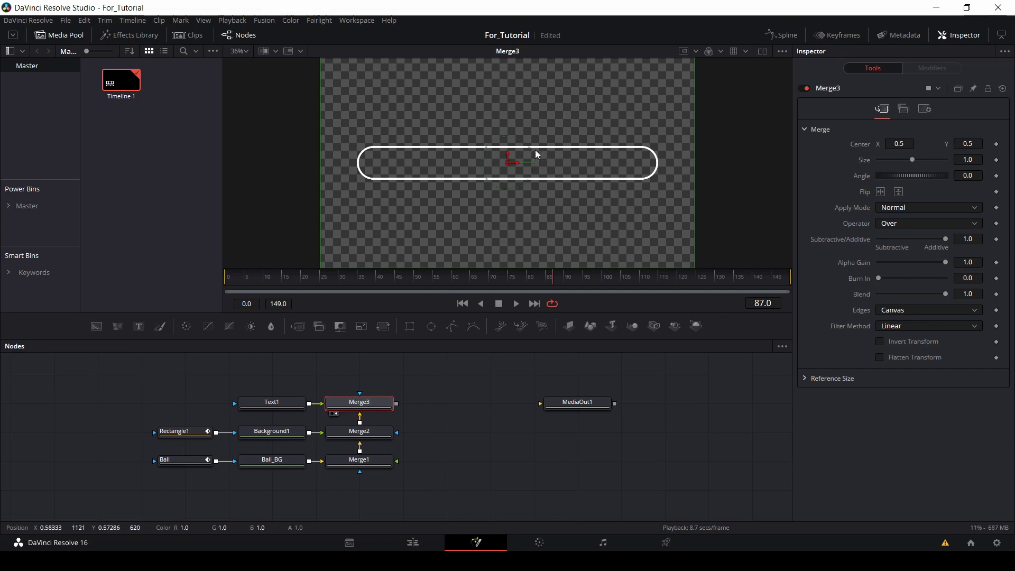
- Enter MTSTRIVES as Text1's styled text and set its font to Jost
click(265, 402)
click(908, 206)
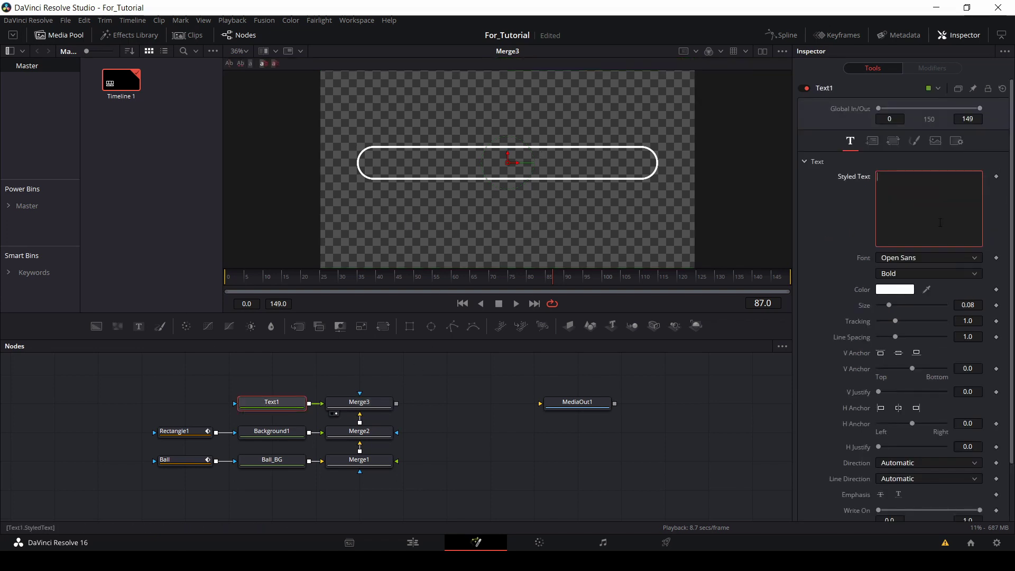
text(MT)
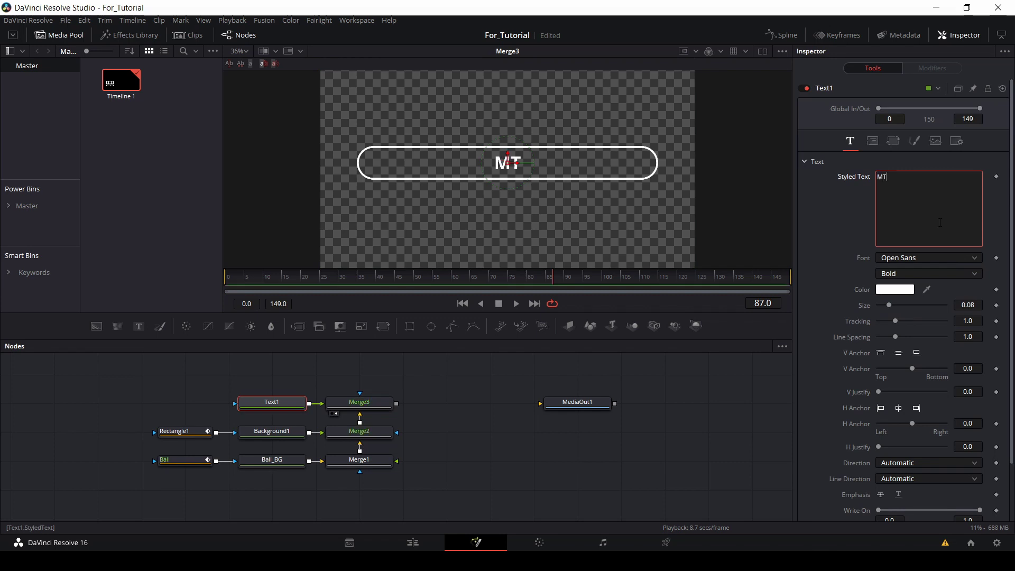
text(STRIVES)
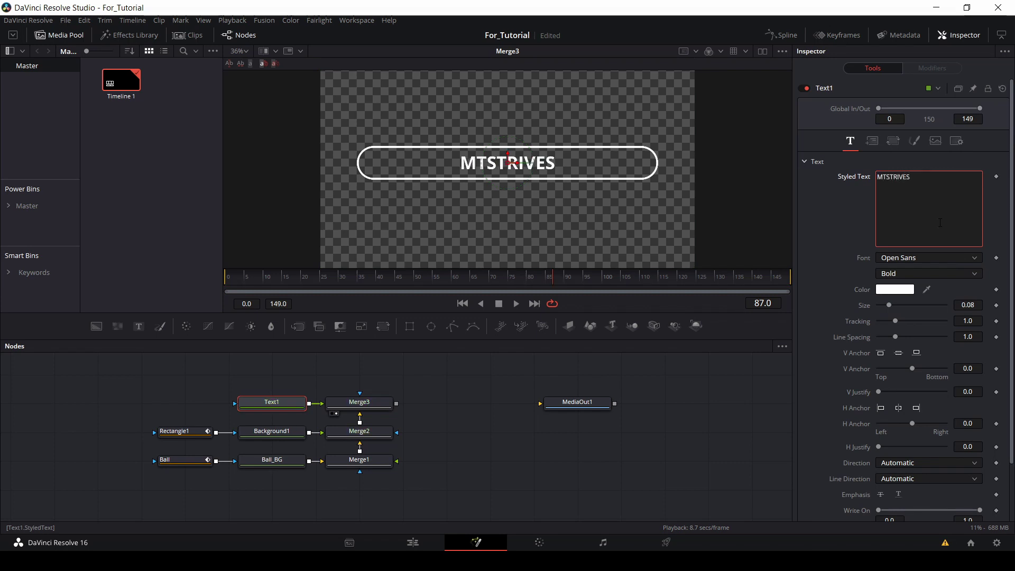
click(933, 264)
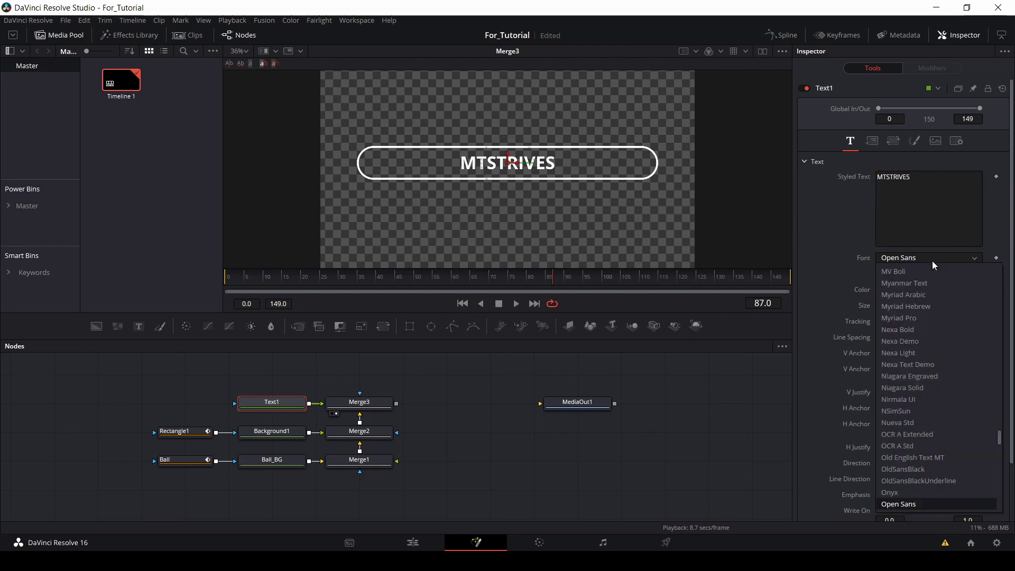
text(Jost)
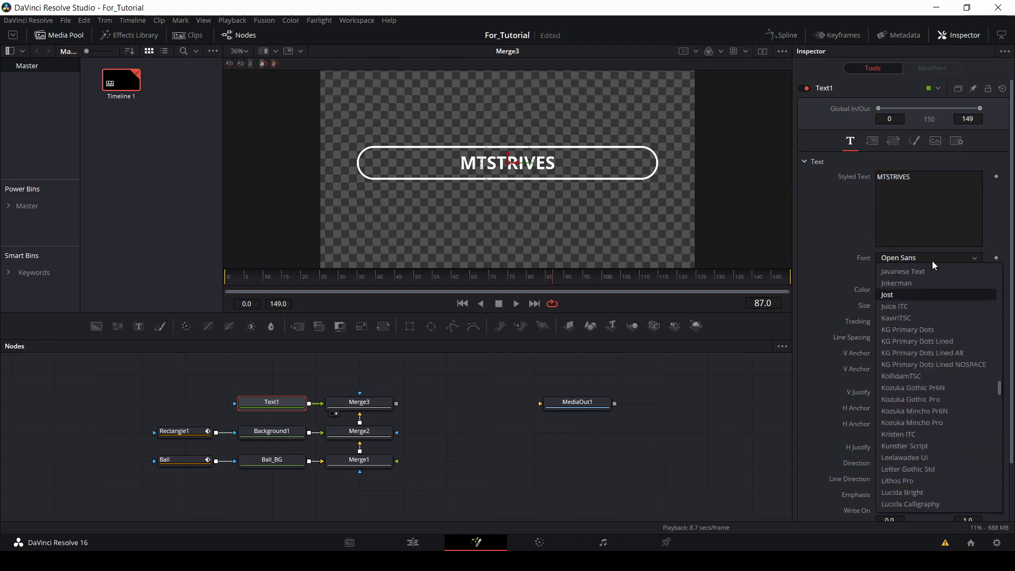
key(Return)
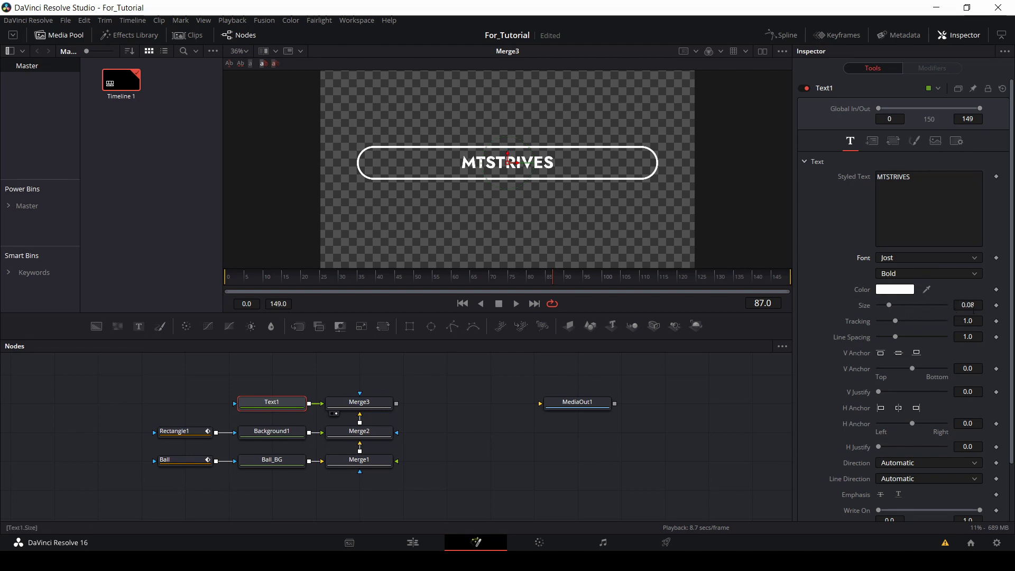
- Set Text1's size to 0.1 and widen its tracking to about 1.229
drag(967, 305, 964, 305)
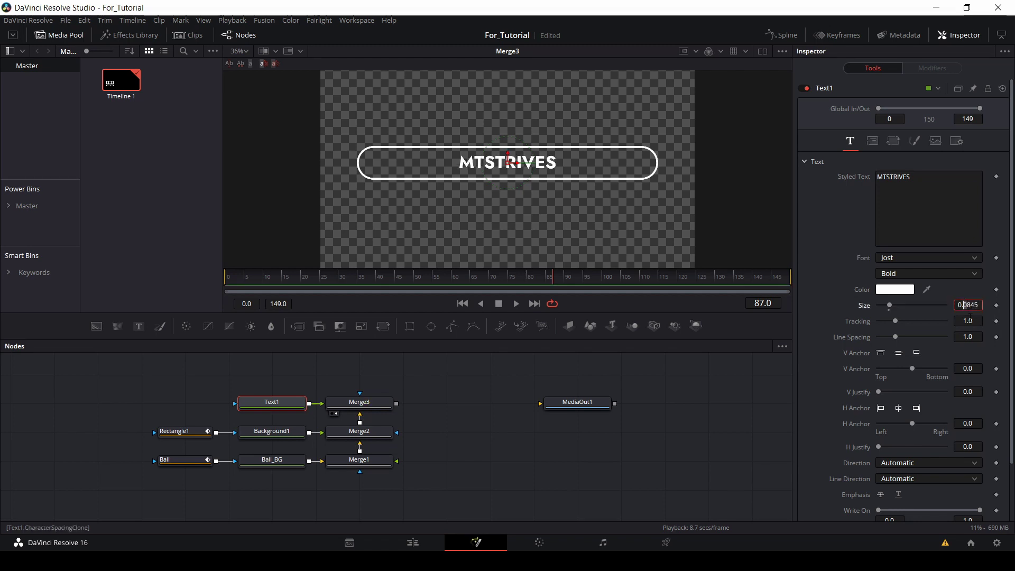
text(0.1)
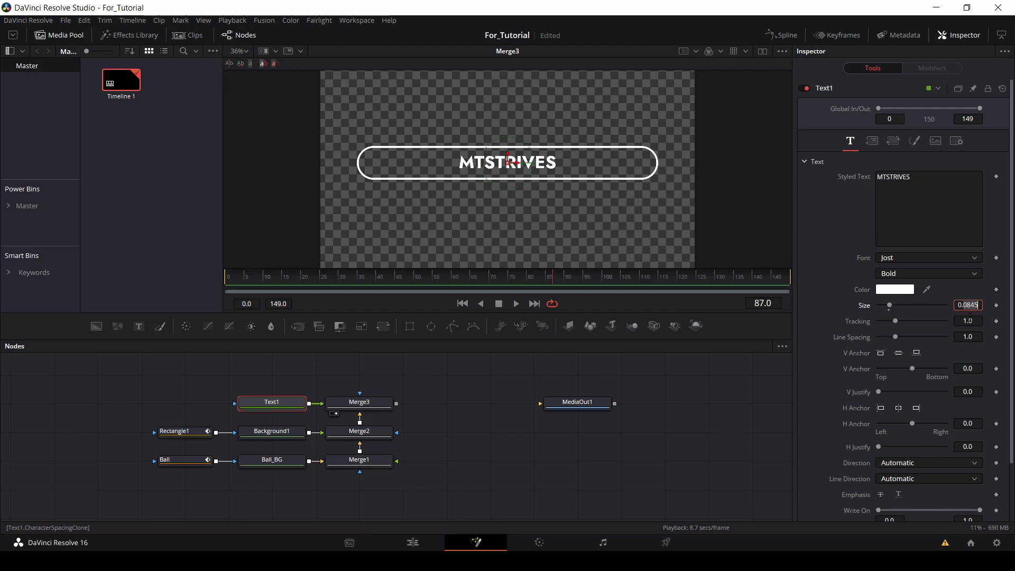
click(971, 320)
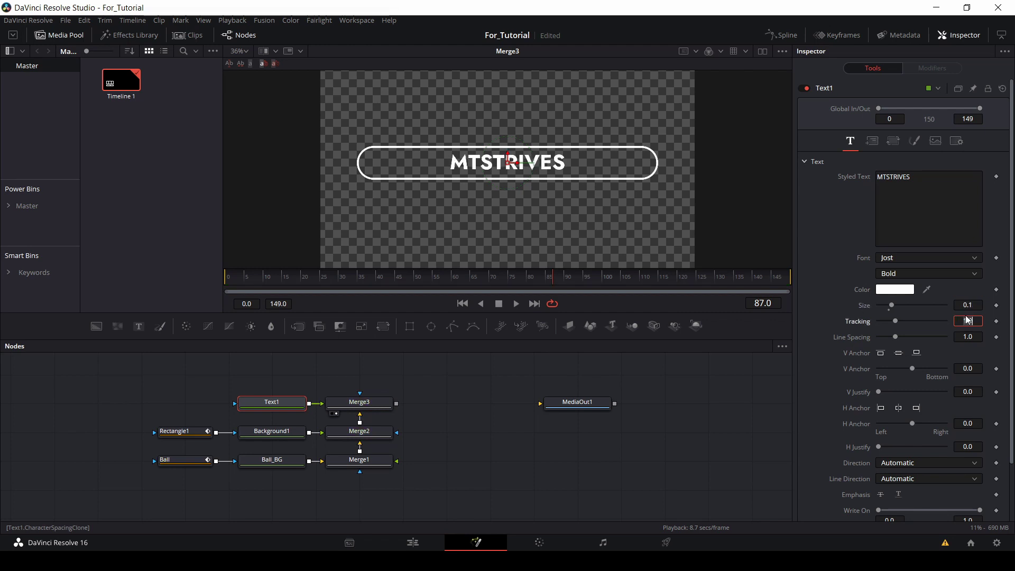
click(846, 323)
mouse_move(968, 320)
mouse_down()
mouse_move(994, 321)
mouse_move(973, 321)
mouse_up()
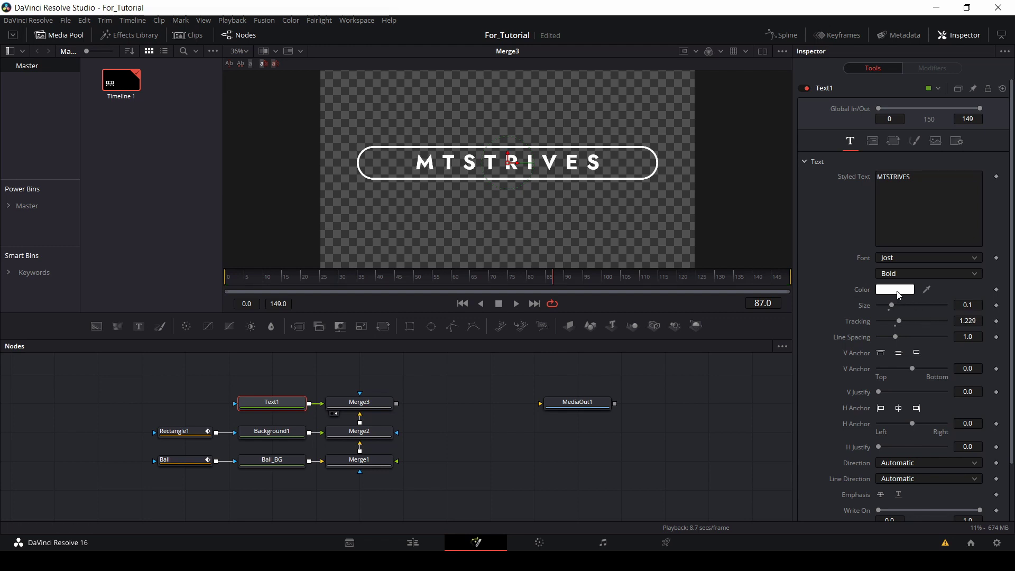
- Change Text1's color to red, #ff0004
click(899, 291)
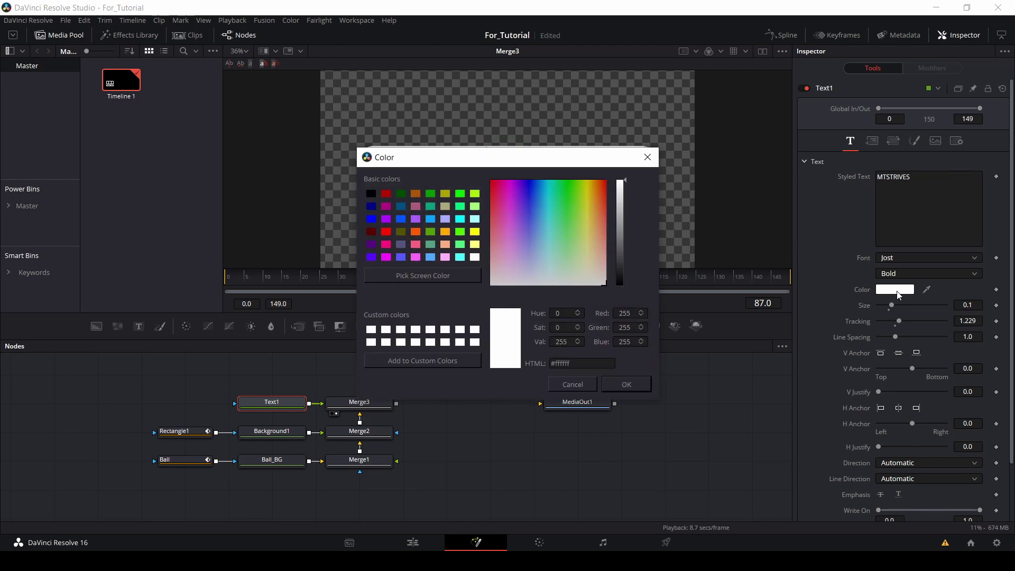
drag(492, 219, 483, 173)
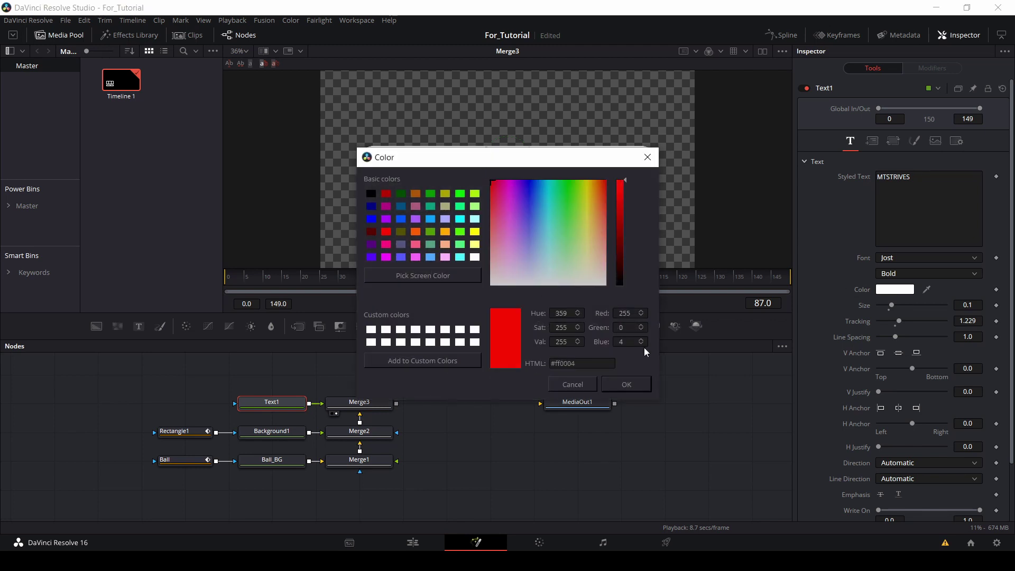
click(645, 384)
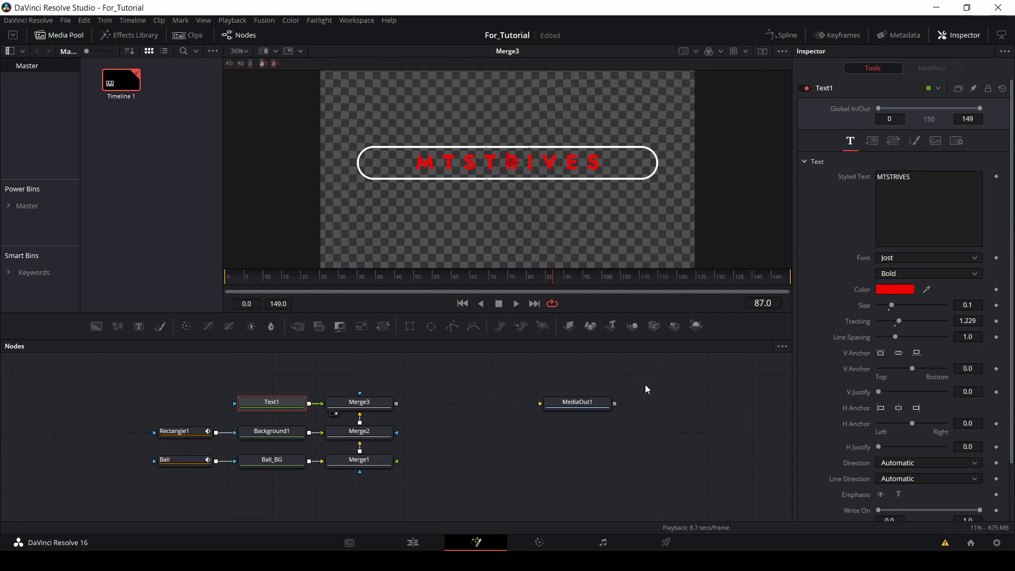
- Add a Background node masked by a new Rectangle, place both beside Text1, and connect the background as Text1's mask
click(312, 378)
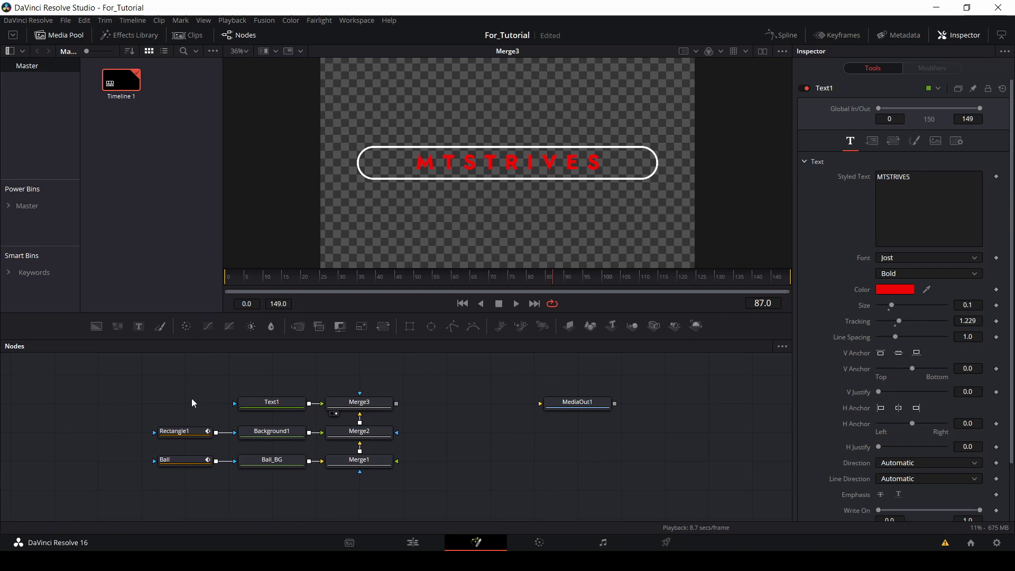
click(96, 328)
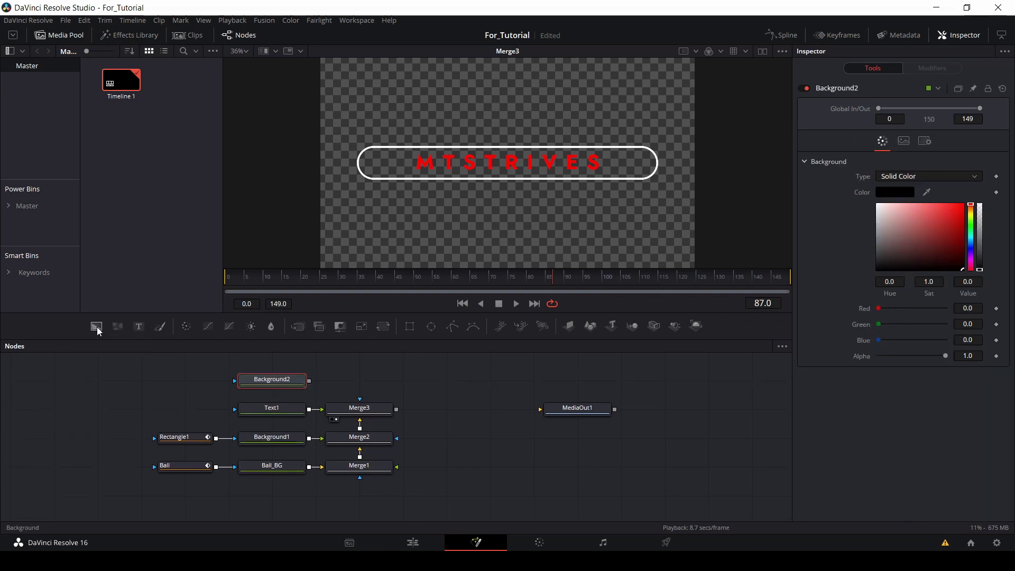
click(410, 327)
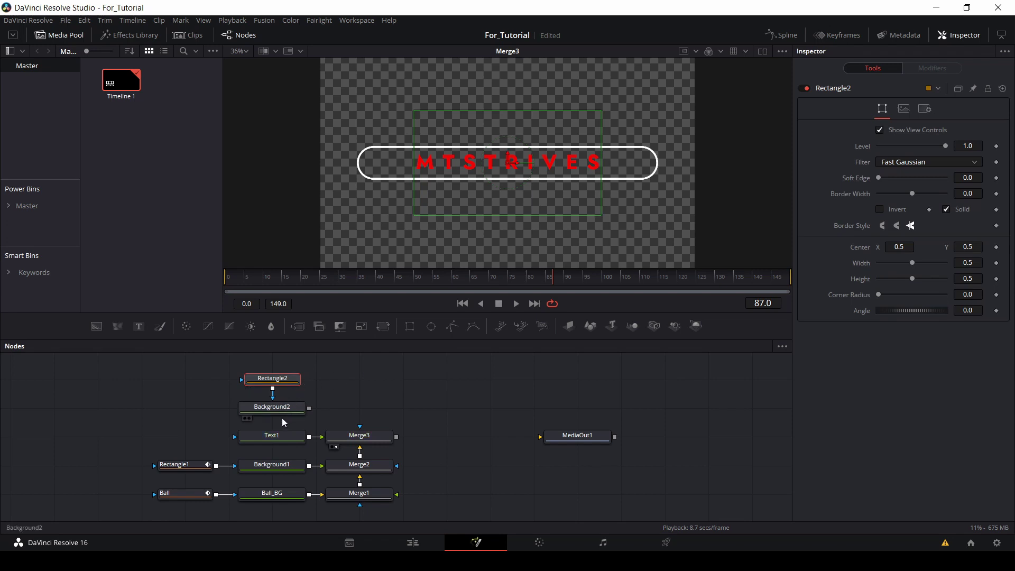
drag(270, 367, 200, 444)
click(203, 442)
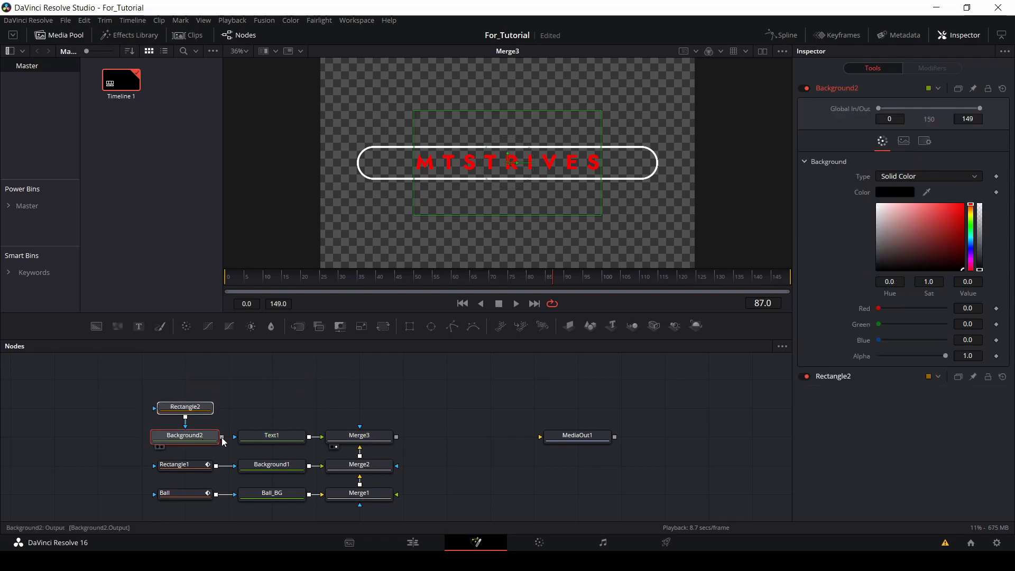
click(208, 442)
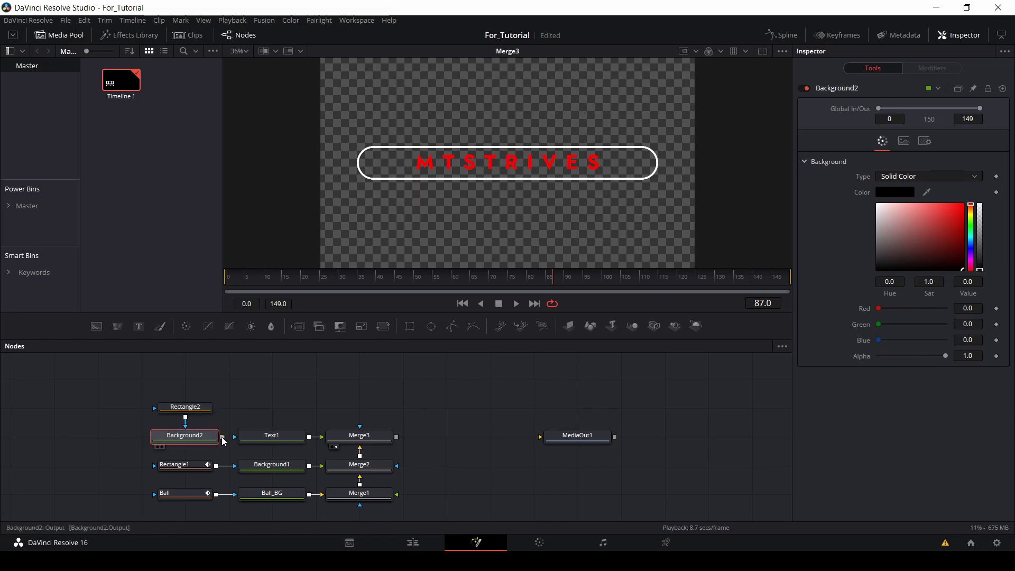
drag(229, 441, 236, 442)
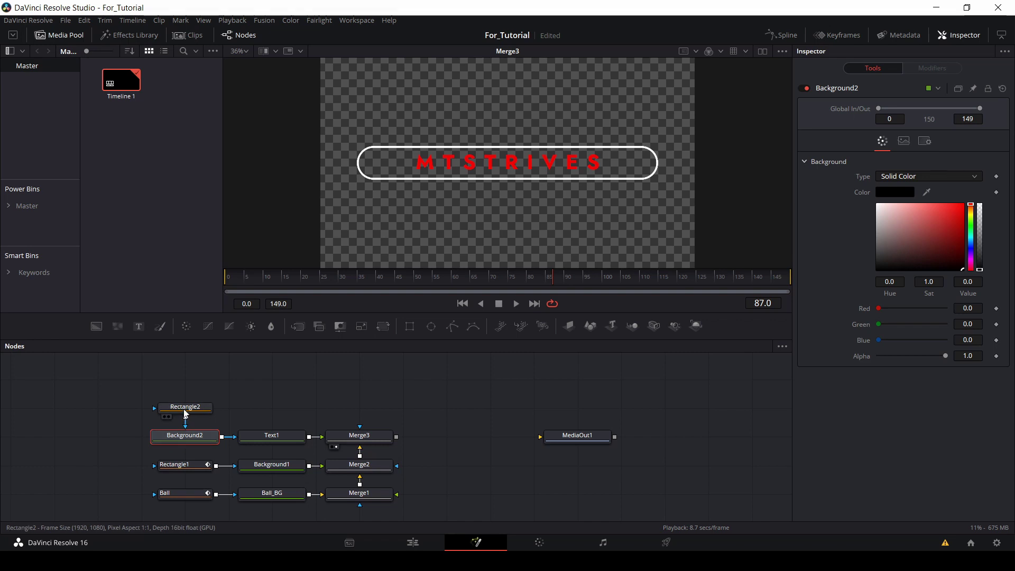
drag(185, 413, 191, 440)
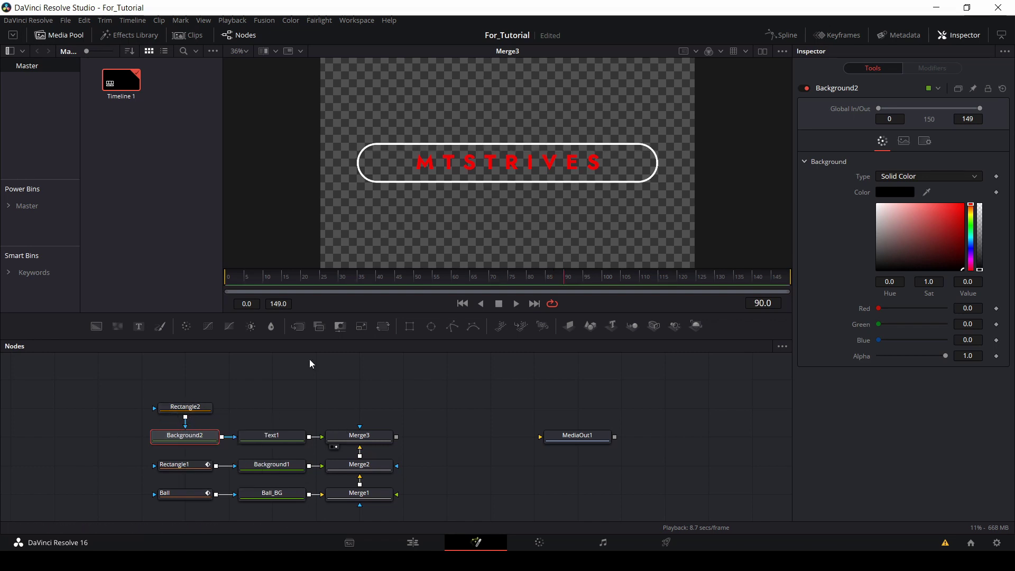
- At frame 90, fit Rectangle2 inside the white outline with corner radius 1.0 and a width of about 0.788
click(562, 283)
click(567, 283)
click(187, 411)
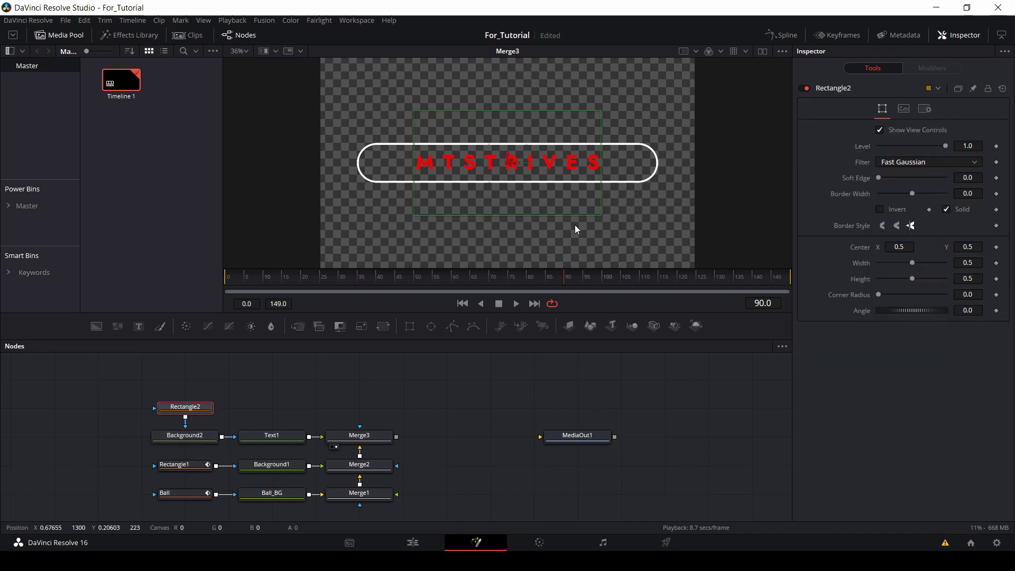
drag(602, 215, 642, 182)
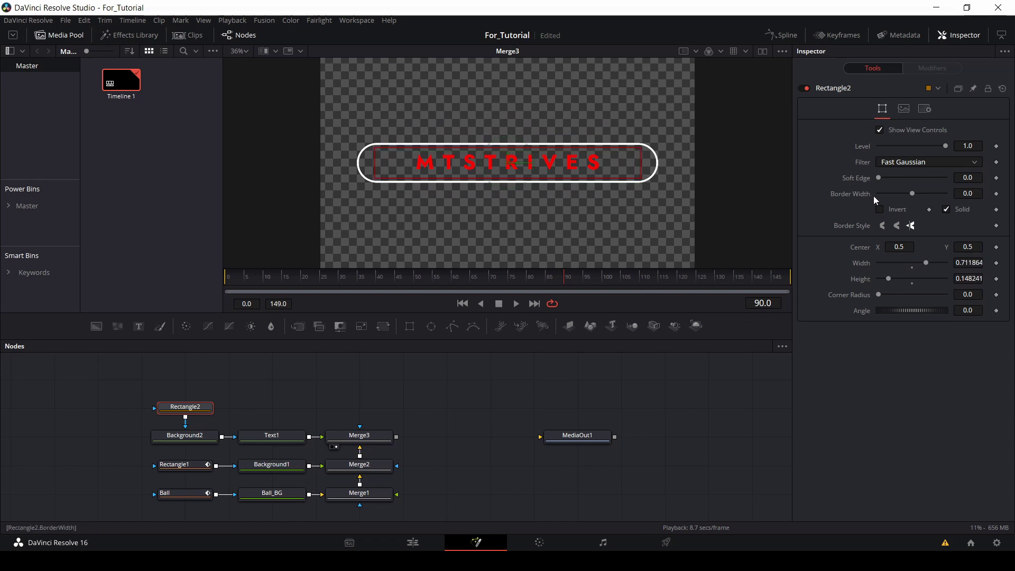
drag(879, 294, 995, 300)
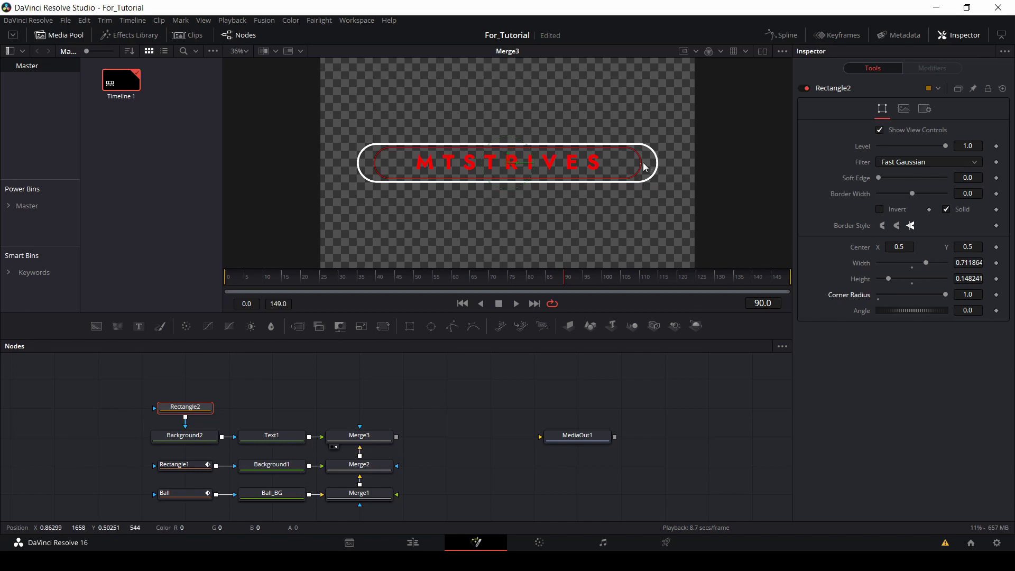
drag(644, 167, 657, 166)
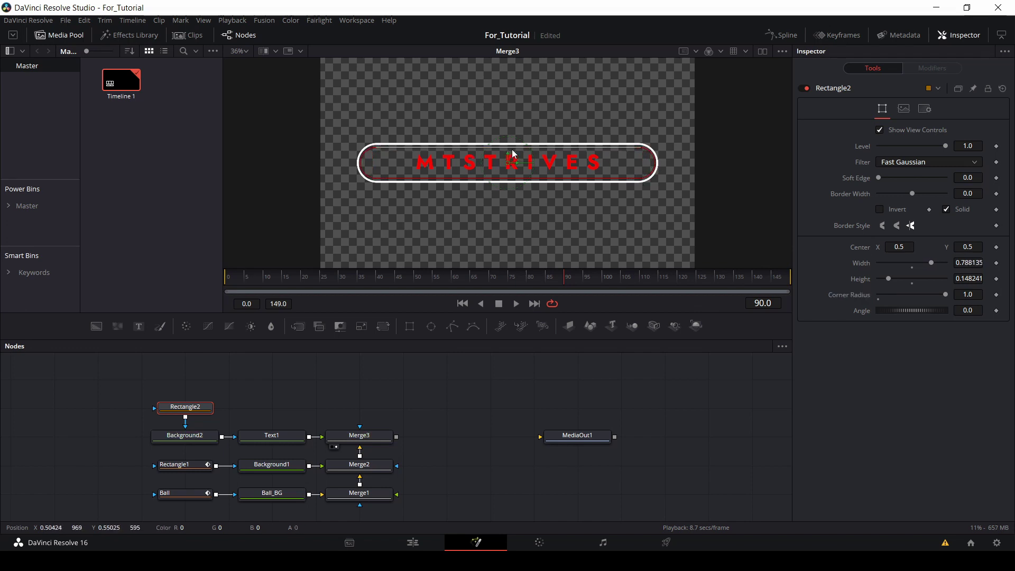
- Set Rectangle2's height to 0.15 and keyframe it at frame 90
drag(512, 151, 513, 150)
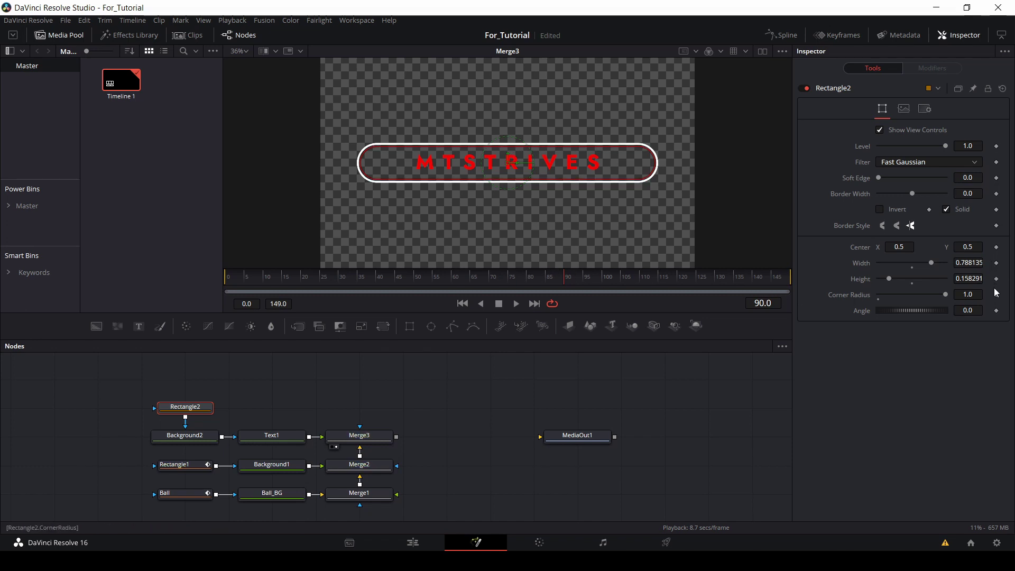
click(971, 278)
text(0.15)
key(Return)
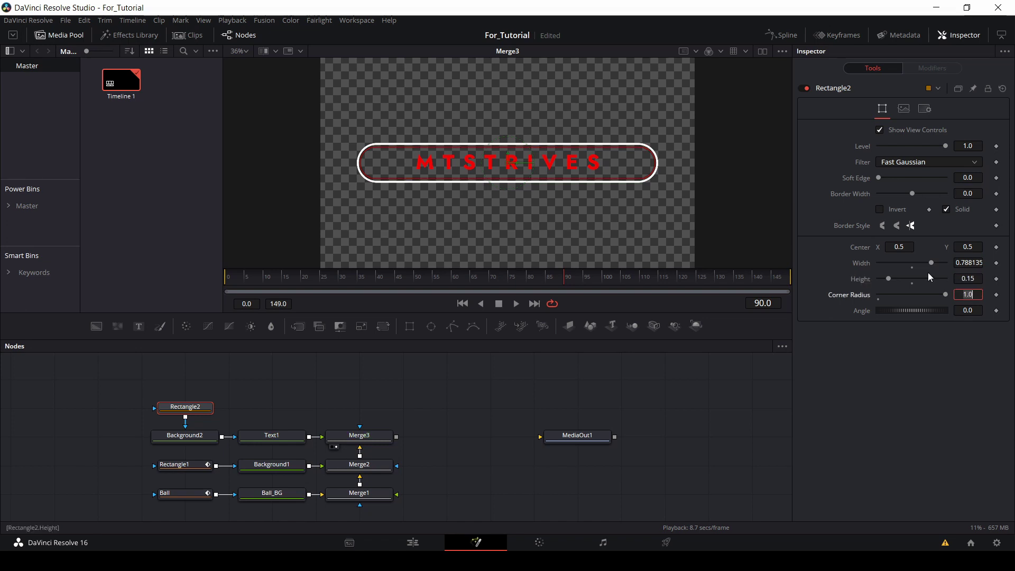
click(997, 279)
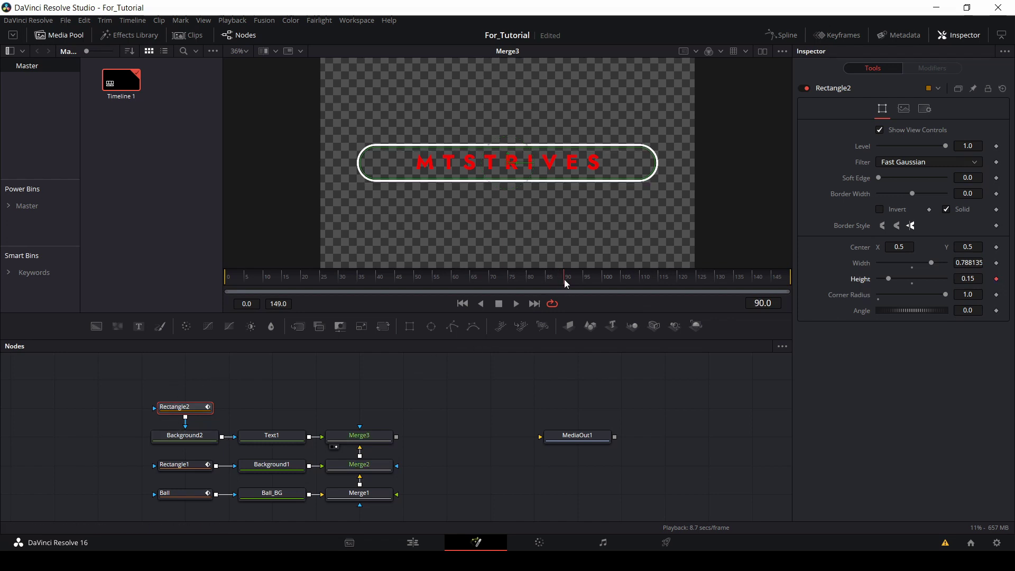
- At frame 75, flatten Rectangle2 to a keyframed height of about 0.004 to hide the text
drag(565, 284, 513, 281)
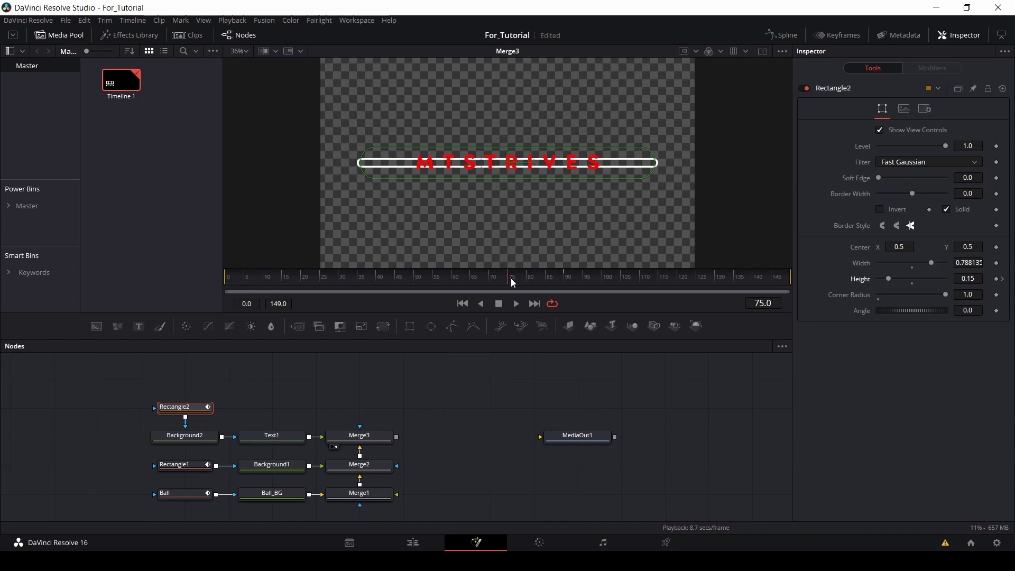
drag(509, 150, 507, 165)
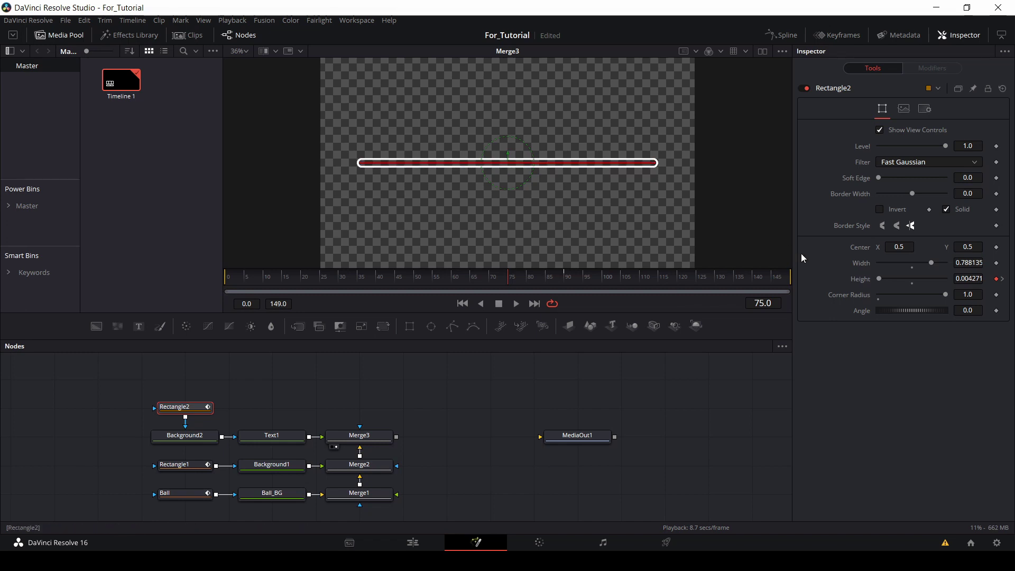
- Set Rectangle2's keyframed height to 0.0 at frame 75 and check the text reveal between frames 60 and 90
click(975, 279)
drag(956, 278, 1013, 286)
text(0.000)
key(Return)
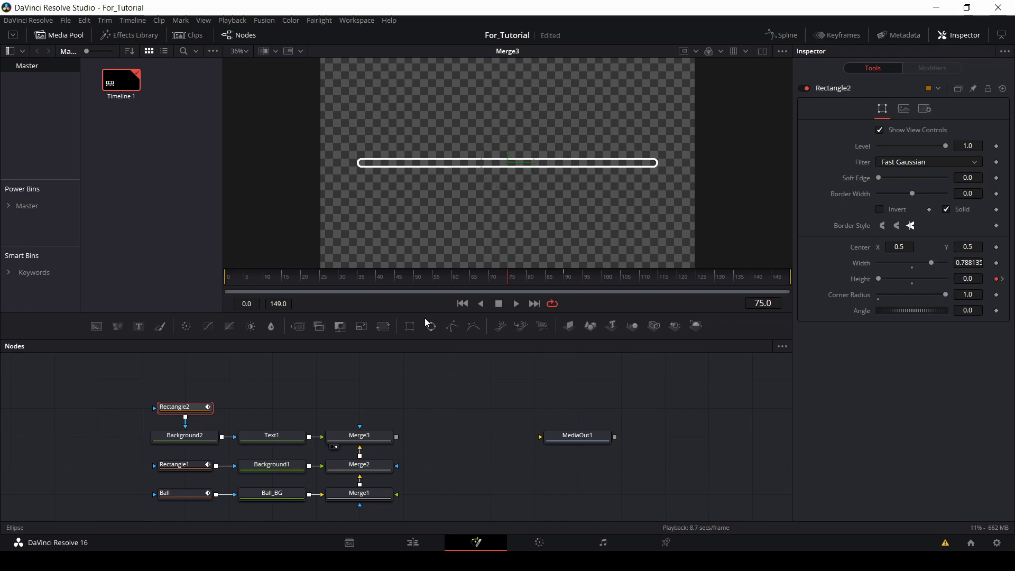
drag(474, 278, 453, 281)
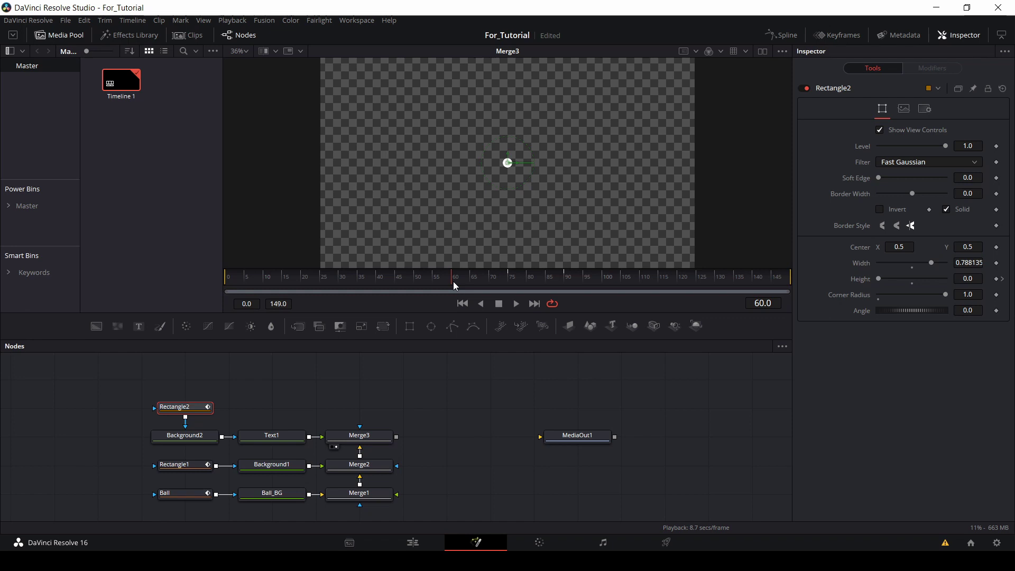
drag(454, 281, 510, 281)
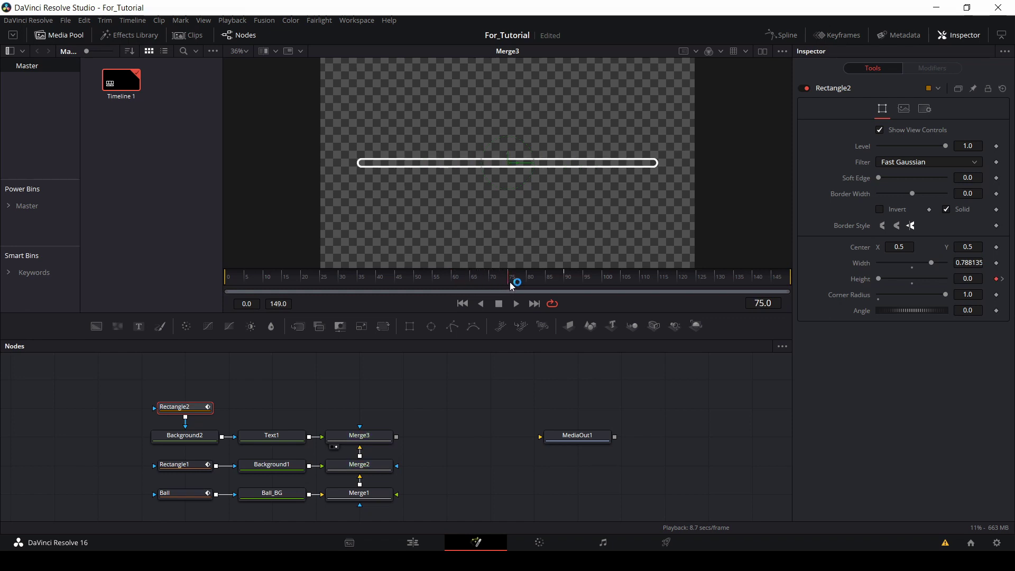
drag(512, 280, 566, 277)
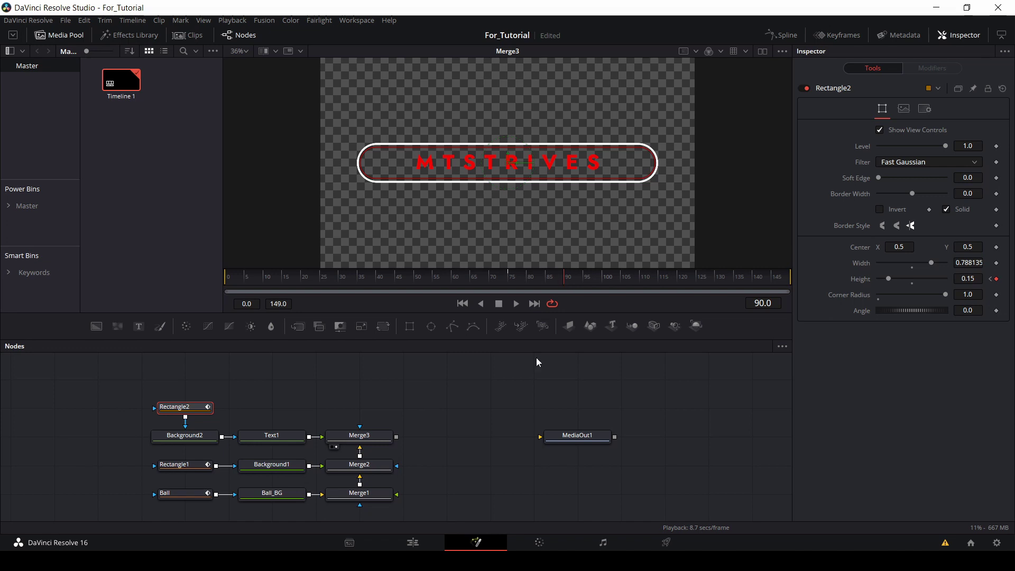
- Open the Spline editor, enlarge it and show only Rectangle1's Level curve
click(784, 37)
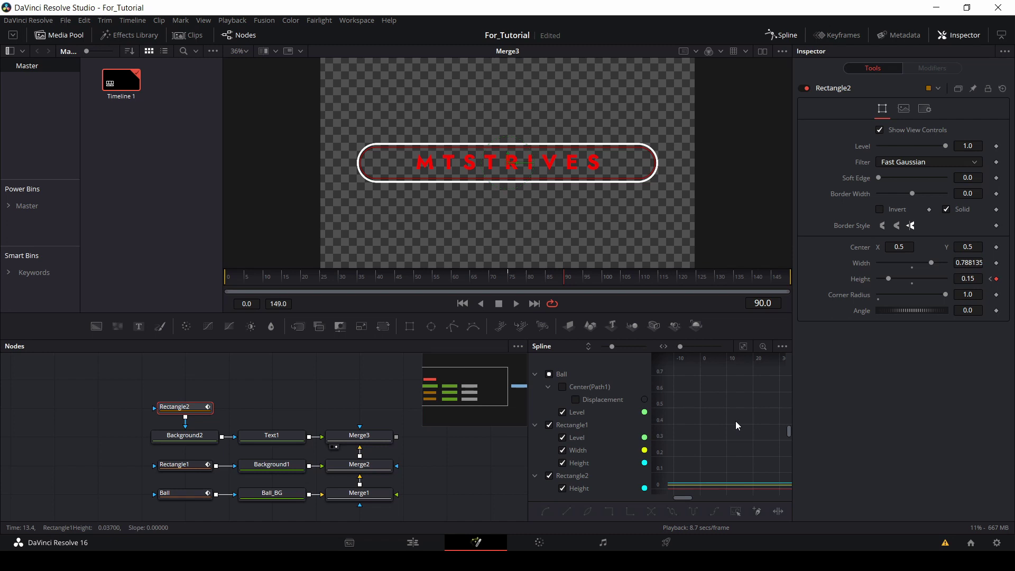
key(F4)
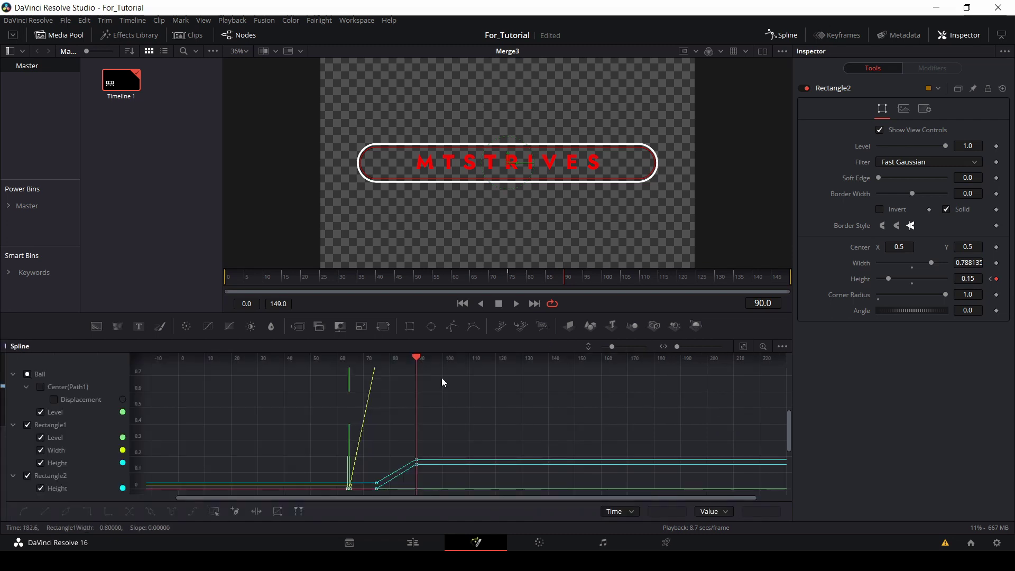
click(27, 374)
click(27, 374)
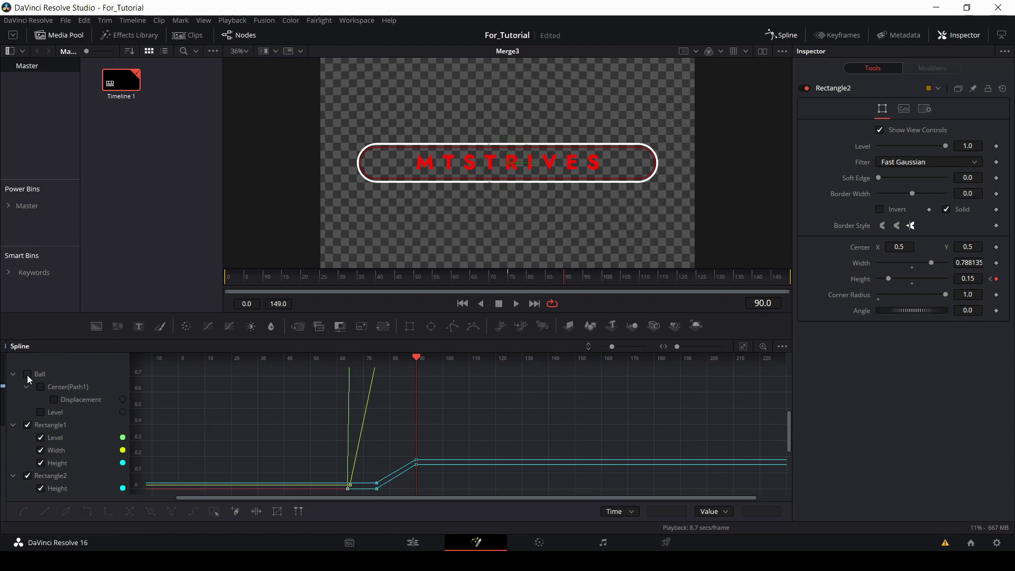
click(28, 476)
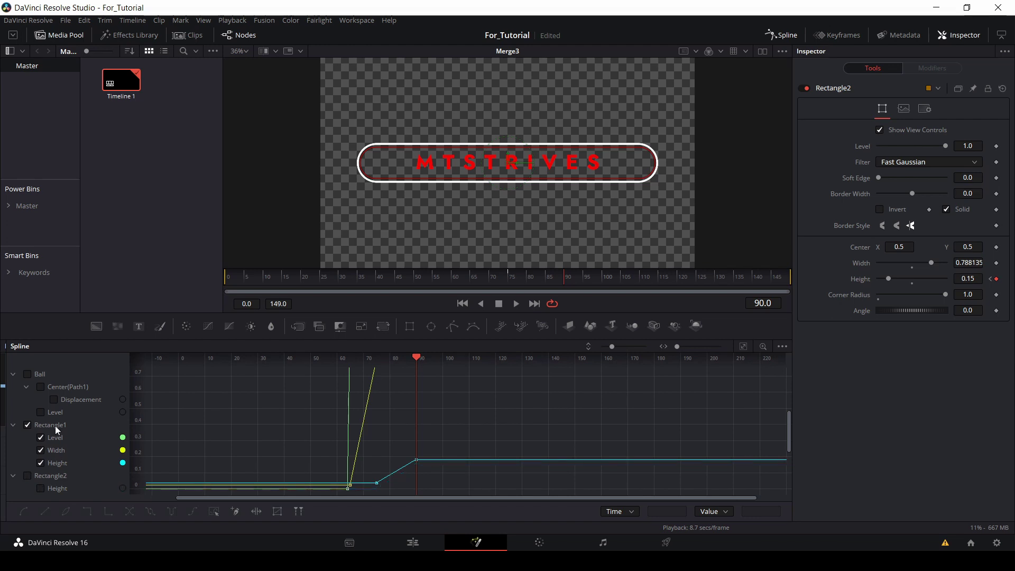
click(41, 450)
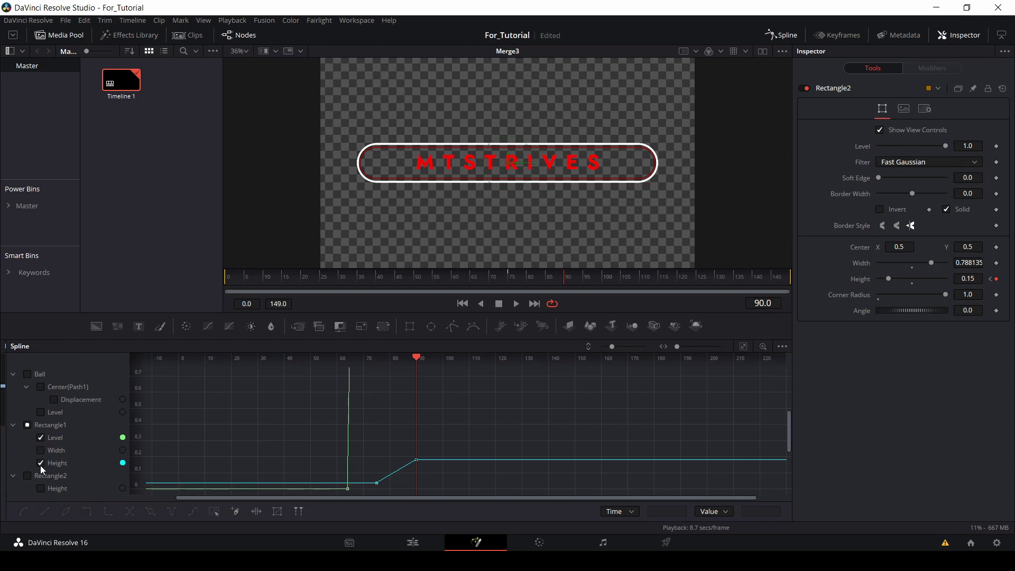
click(40, 463)
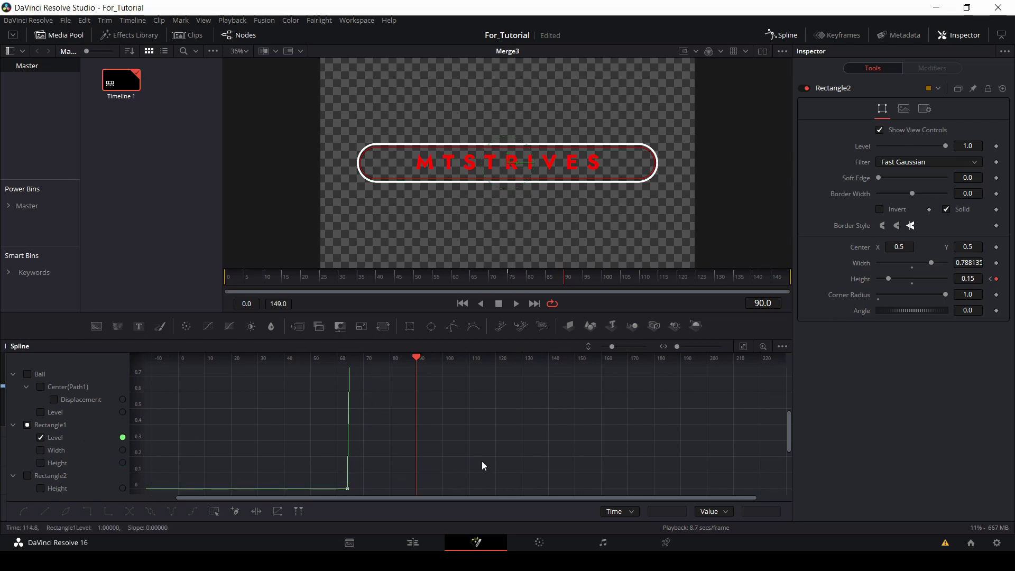
- Fit Rectangle1's Level curve in the graph and smooth all of its keyframes
click(743, 347)
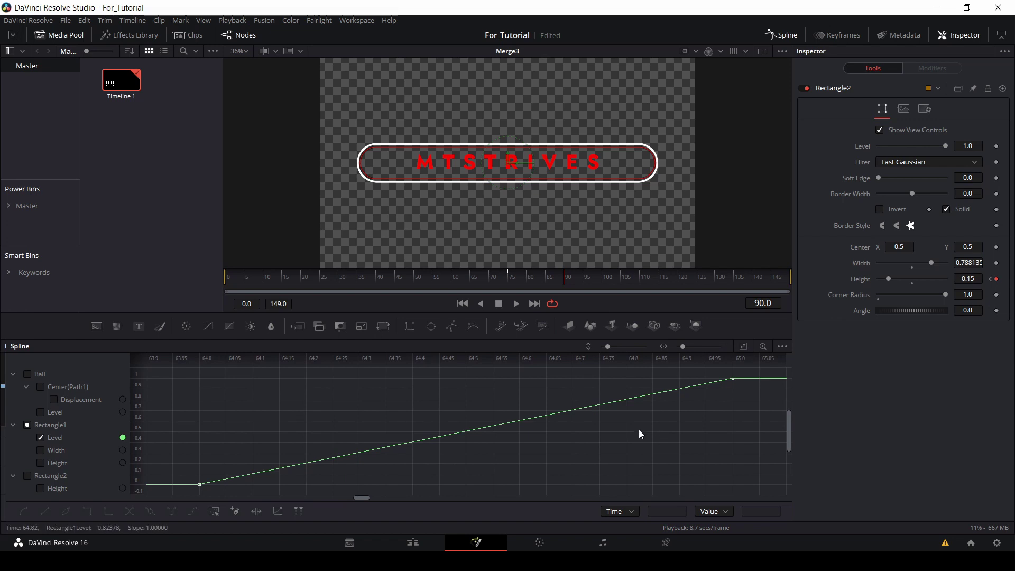
key(ctrl+a)
key(shift+s)
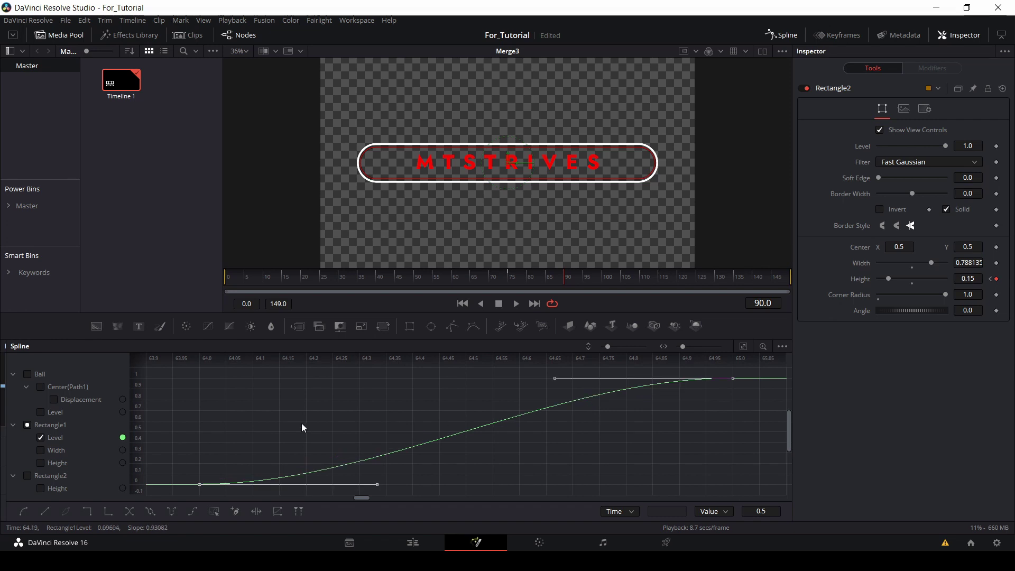
- Show only Rectangle1's Width curve, fit it in the graph and smooth all of its keyframes
click(41, 438)
click(40, 450)
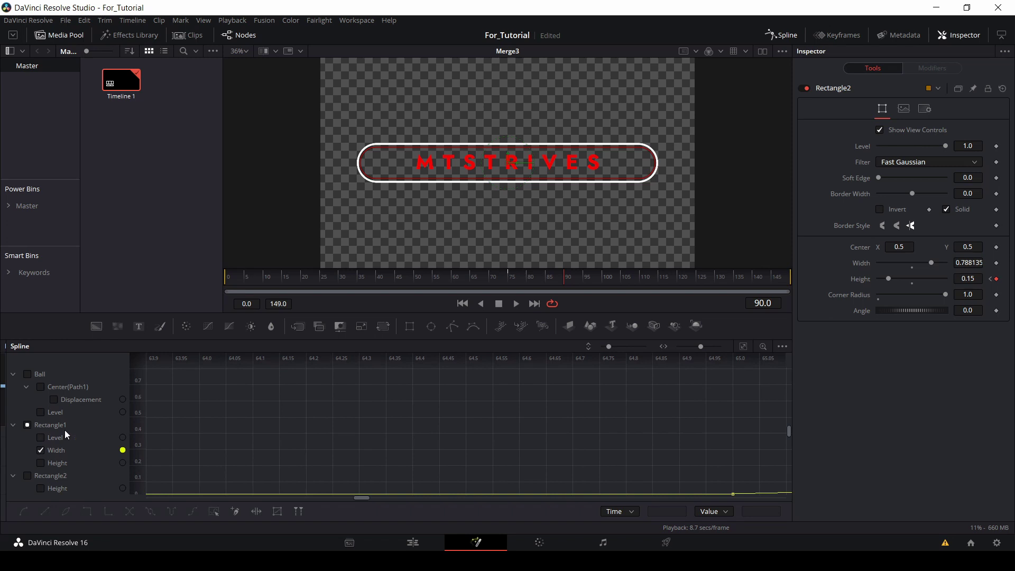
click(743, 347)
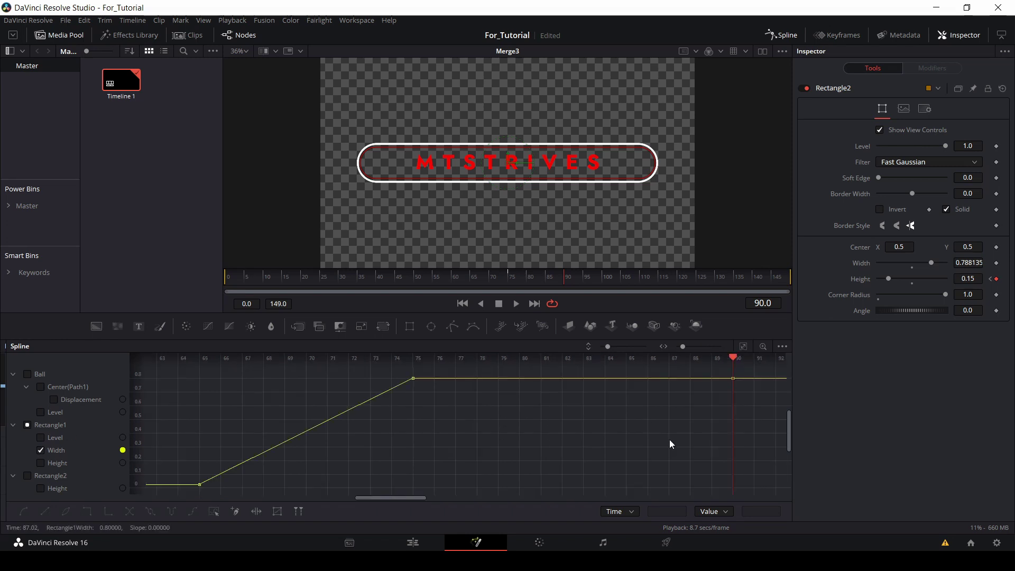
key(ctrl+a)
key(s)
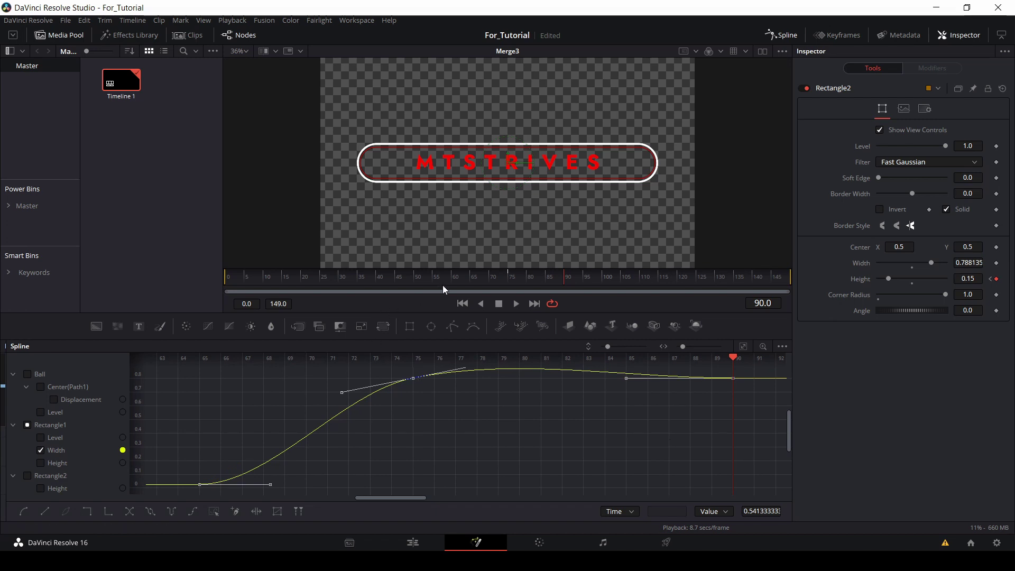
- Make Rectangle1's Width keyframe at frame 75 linear to remove the overshoot, and check the motion up to frame 90
drag(442, 284, 511, 275)
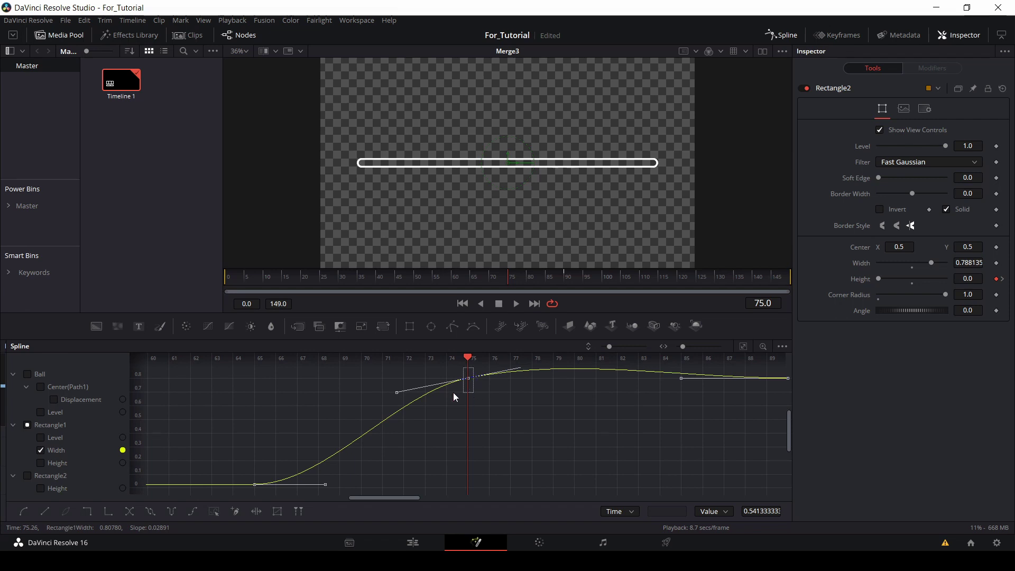
drag(453, 392, 452, 392)
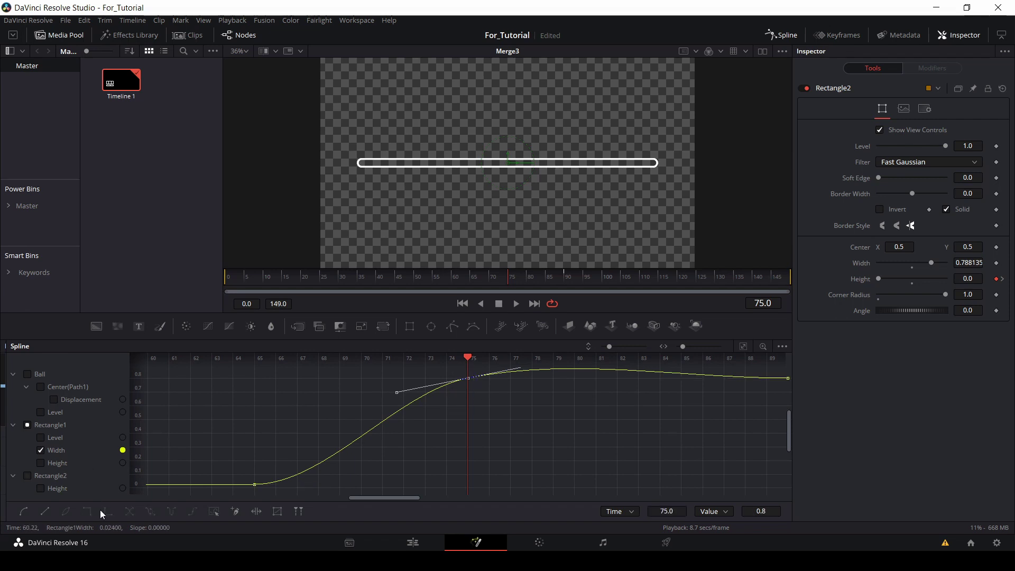
click(46, 511)
drag(219, 431, 394, 465)
drag(436, 279, 569, 280)
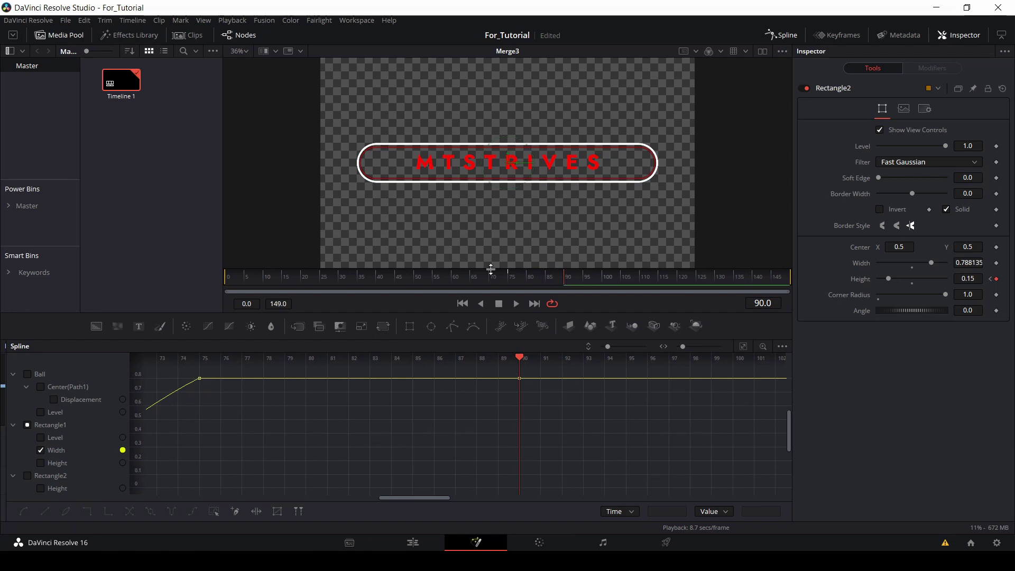
click(507, 277)
drag(509, 278, 558, 276)
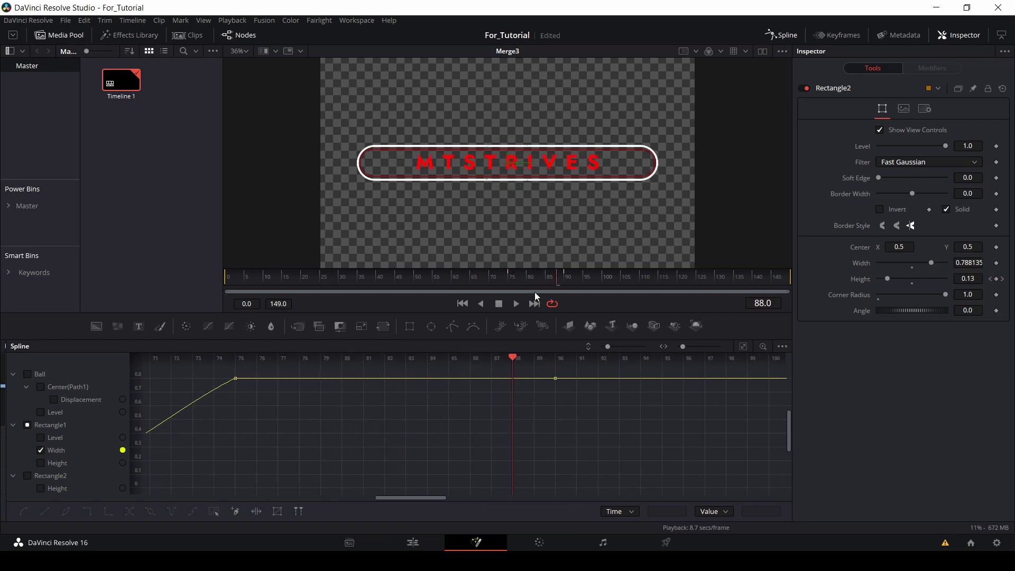
- Smooth all keyframes of Rectangle1's Height curve and check the outline's expansion up to frame 90
click(40, 463)
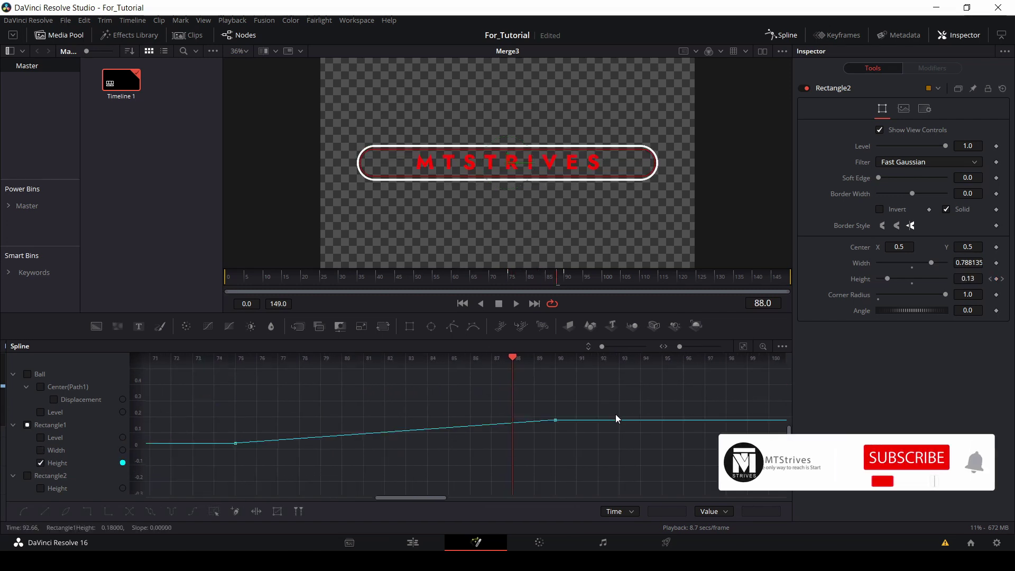
click(743, 346)
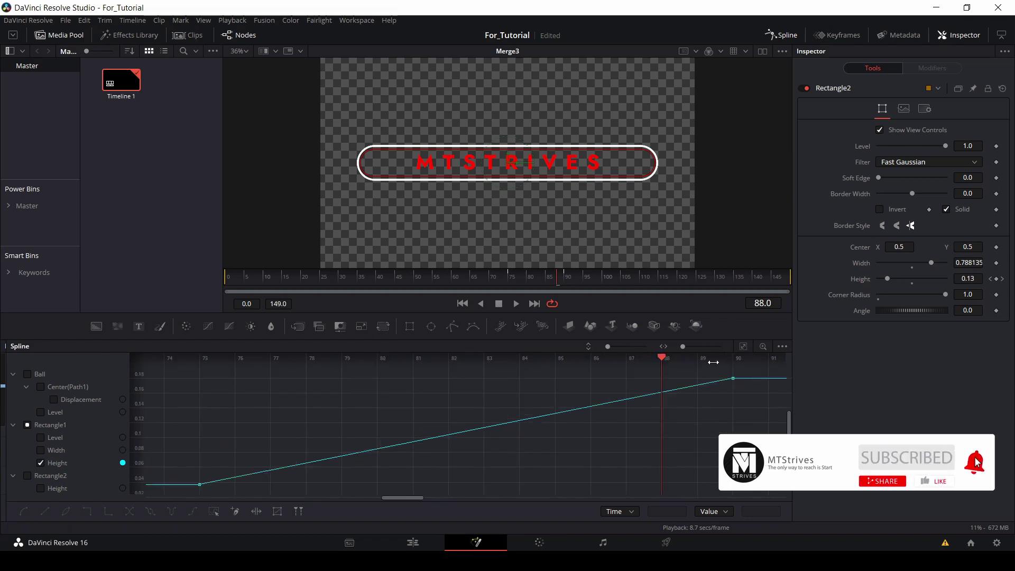
key(ctrl+a)
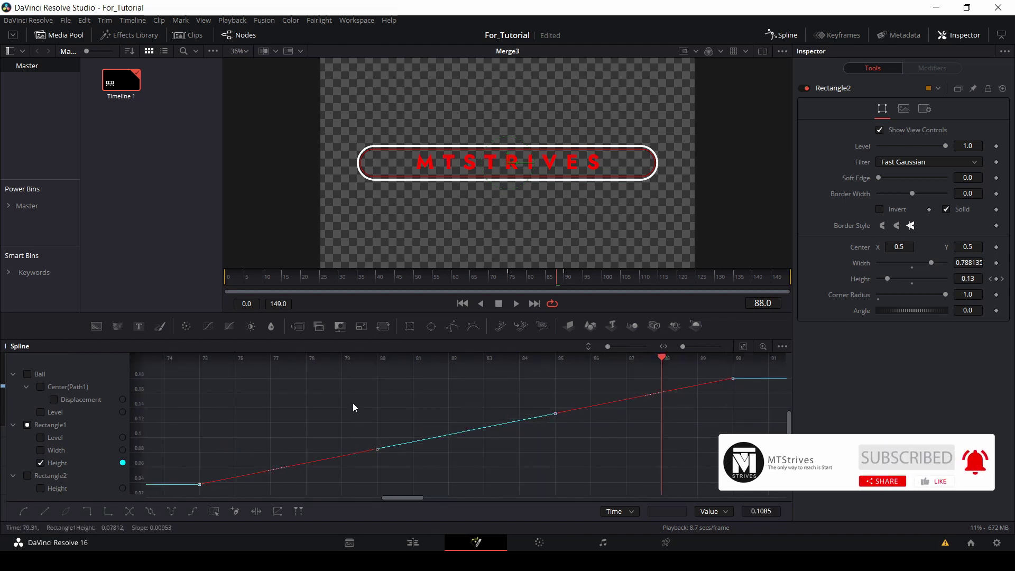
key(shift+s)
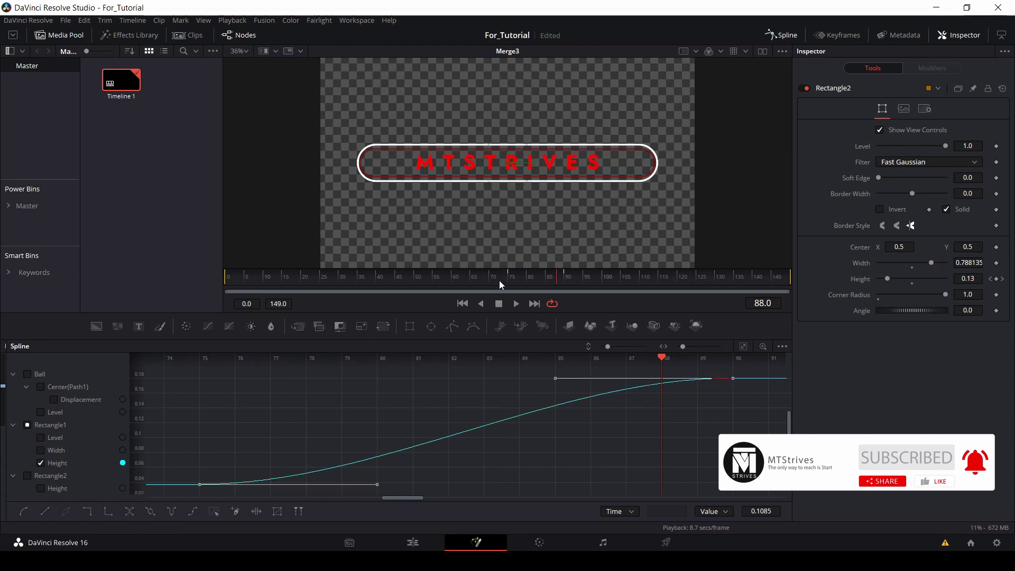
drag(499, 276, 566, 276)
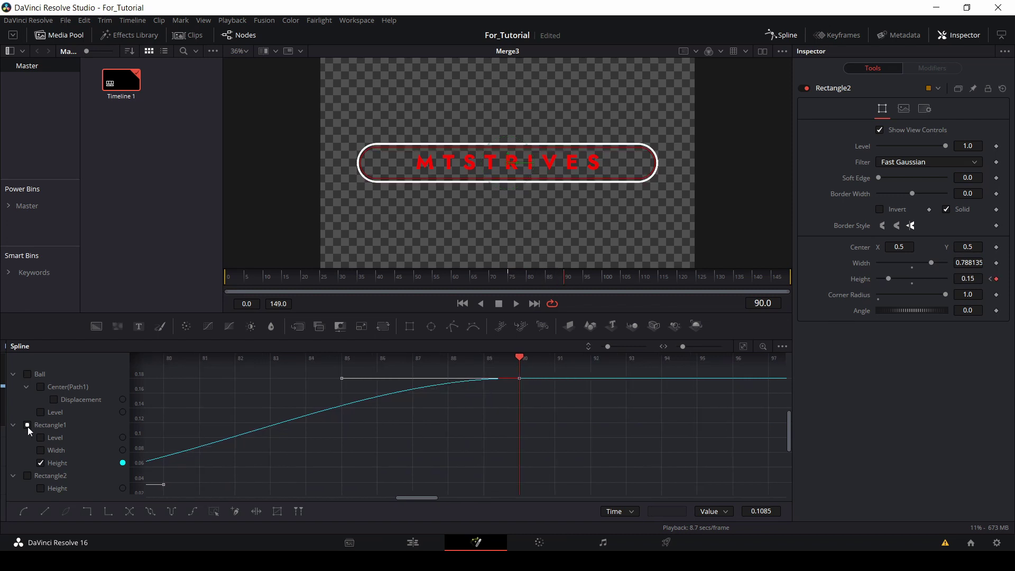
- Show only Rectangle2's Height curve, fit it in the graph and smooth all of its keyframes
click(28, 425)
click(28, 425)
click(27, 425)
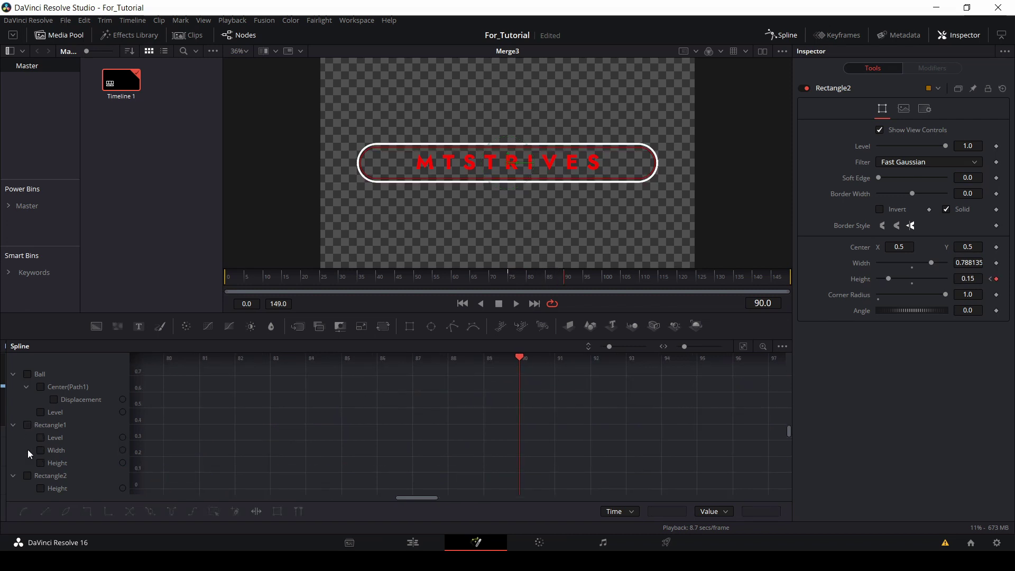
click(28, 477)
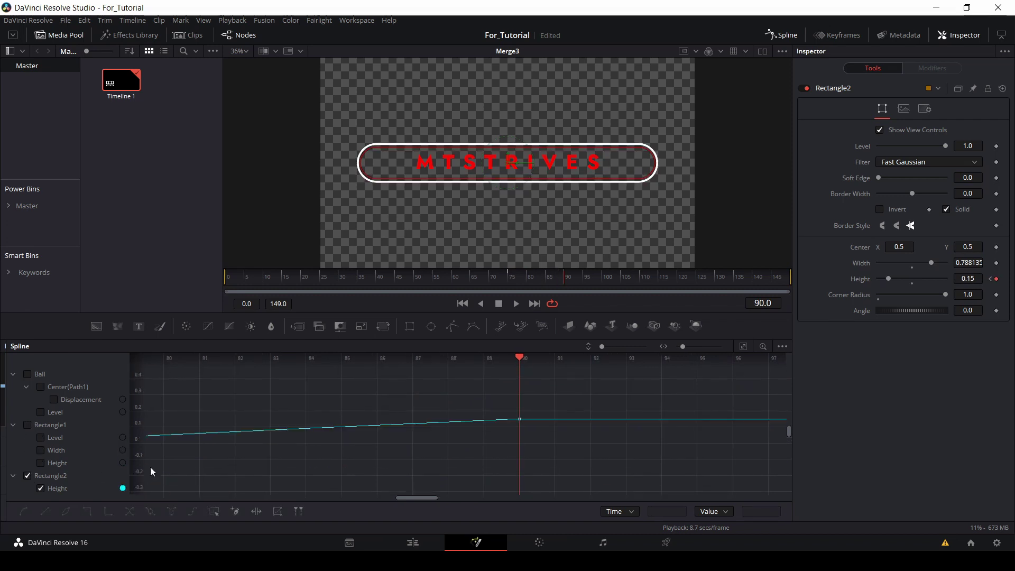
click(744, 346)
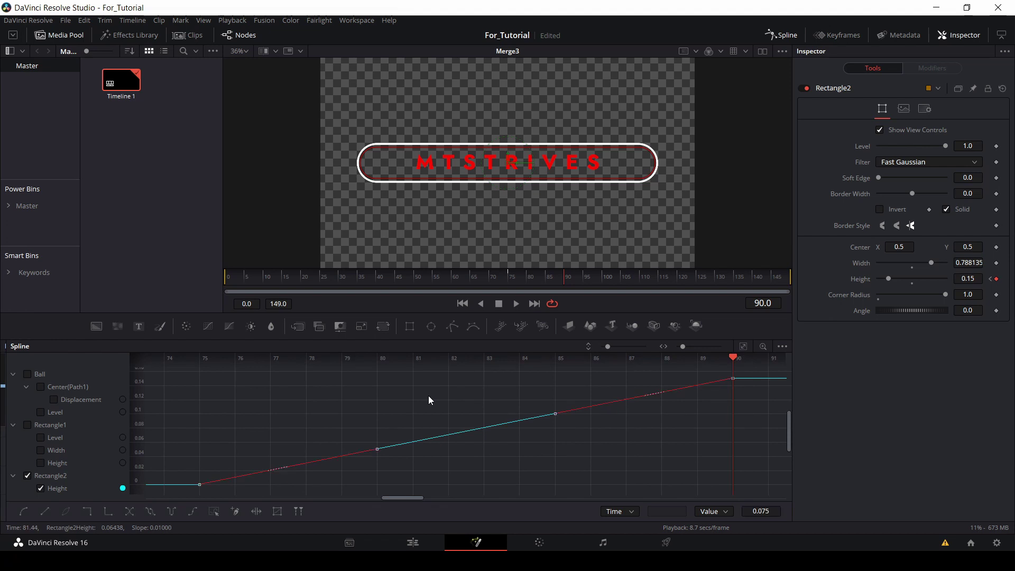
key(shift+s)
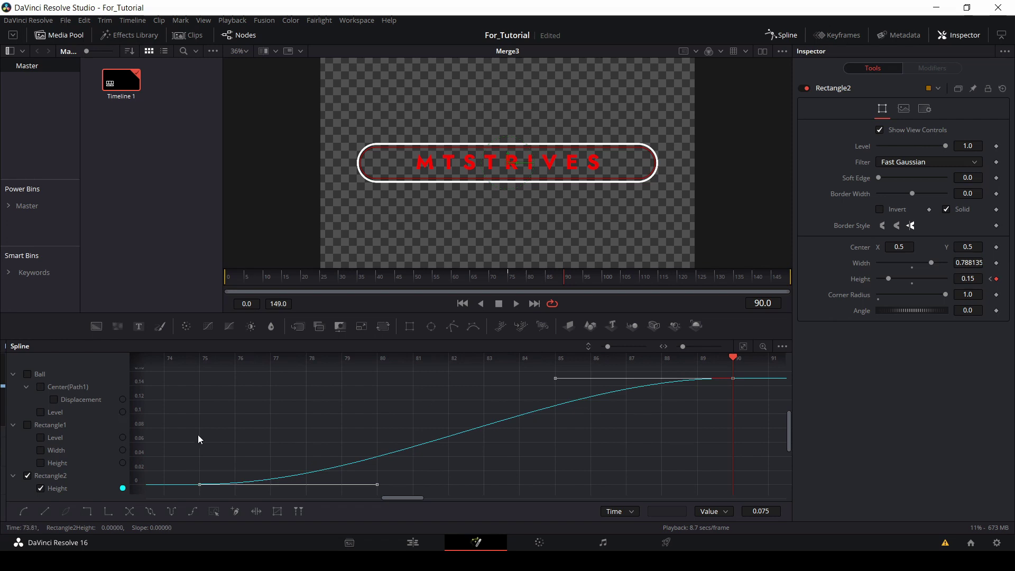
- Close the Spline editor, connect Merge3's output to MediaOut1 and view MediaOut1
click(783, 36)
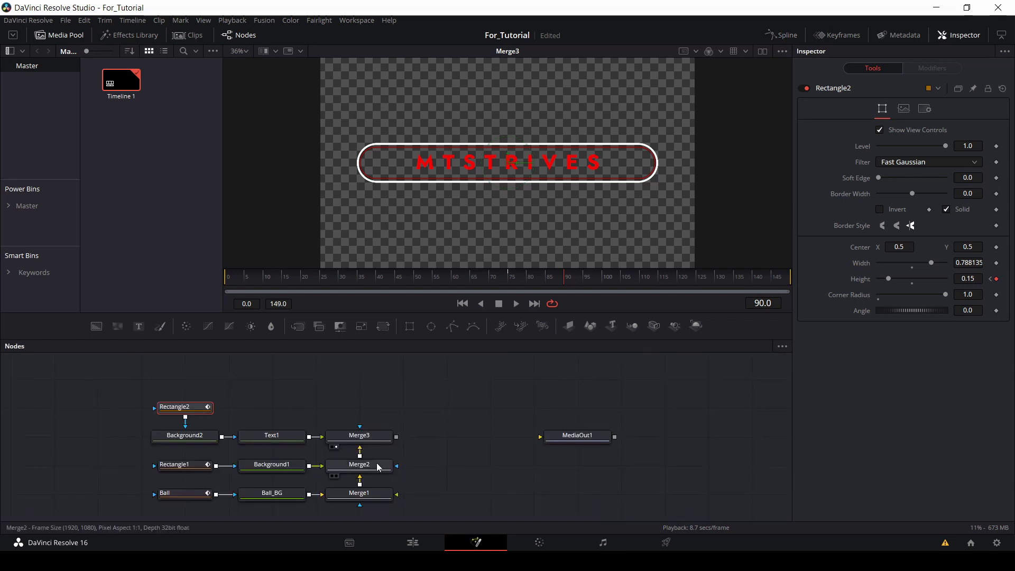
drag(396, 438, 539, 437)
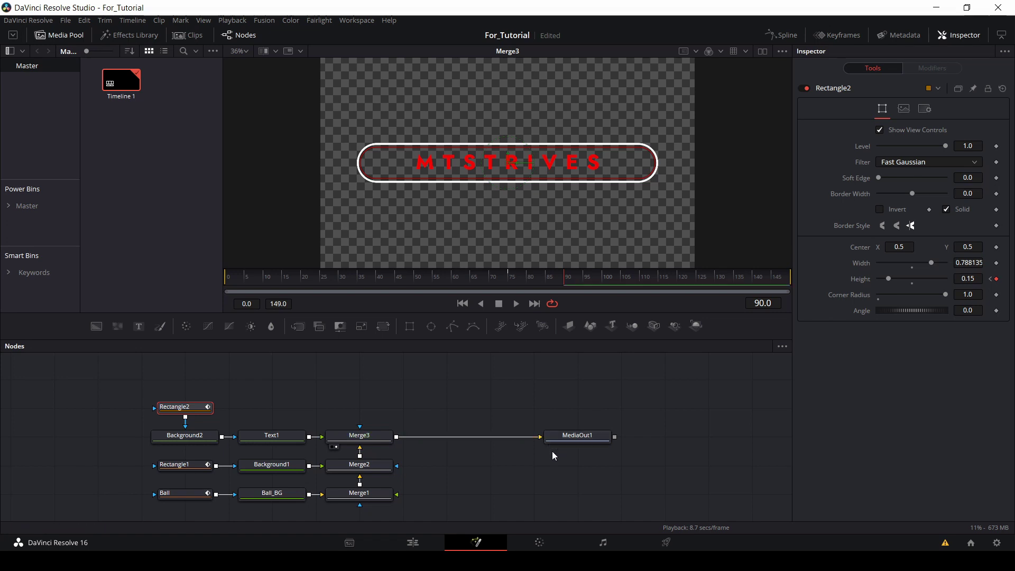
click(556, 446)
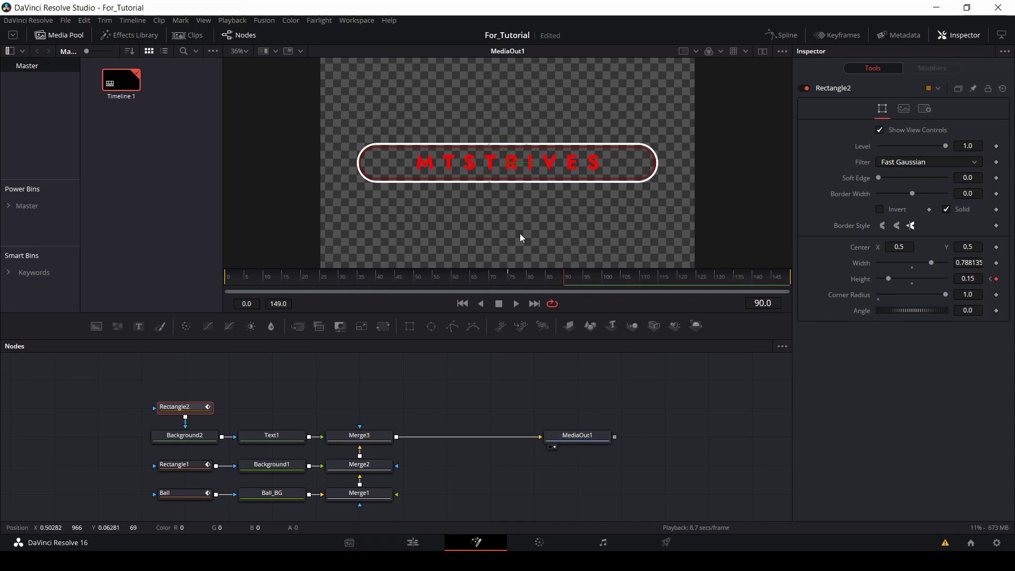
- Switch to the Edit page, play the Fusion composition from the start and move the playhead back to 01:00:03:14
click(411, 548)
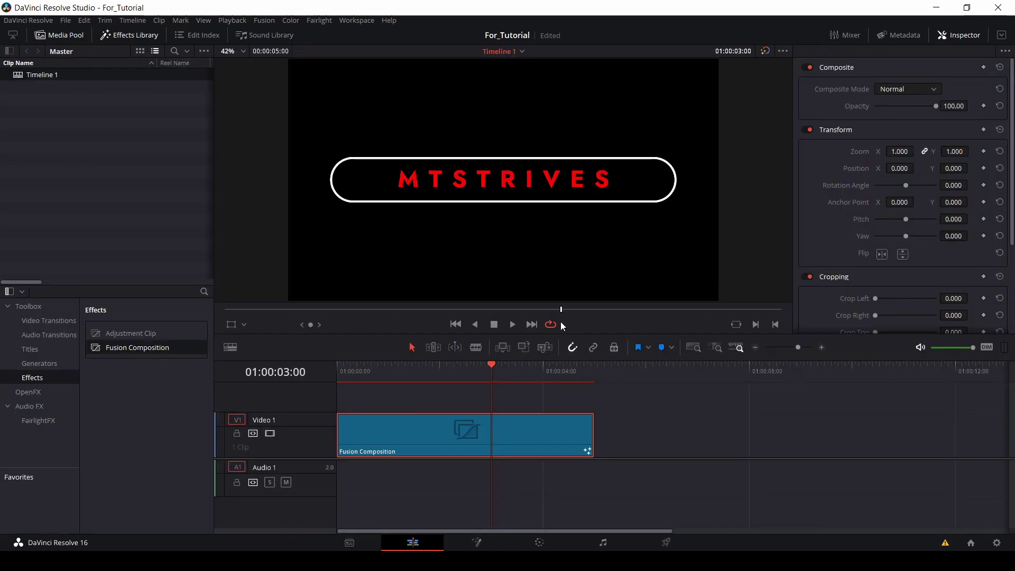
click(513, 325)
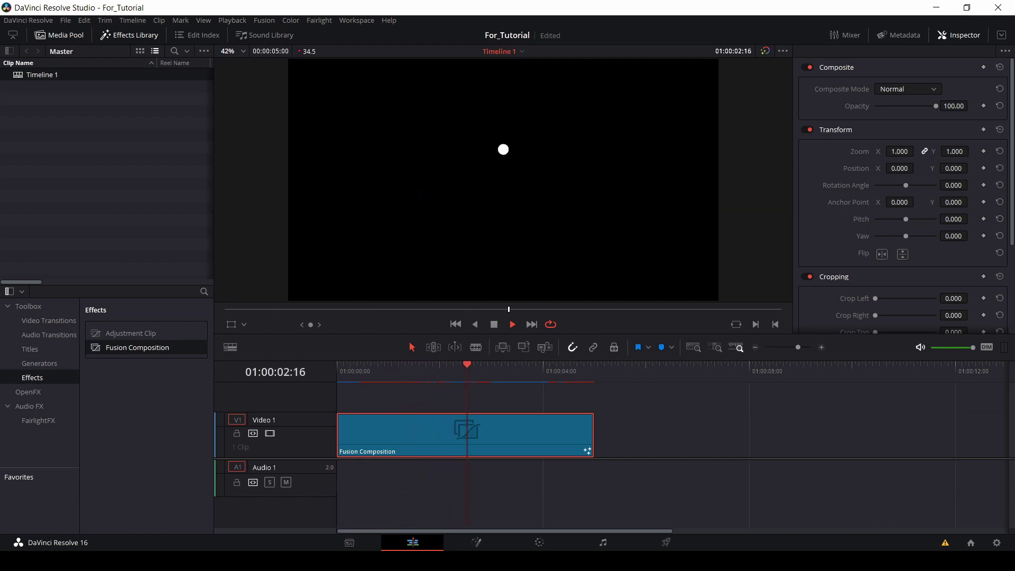
key(Home)
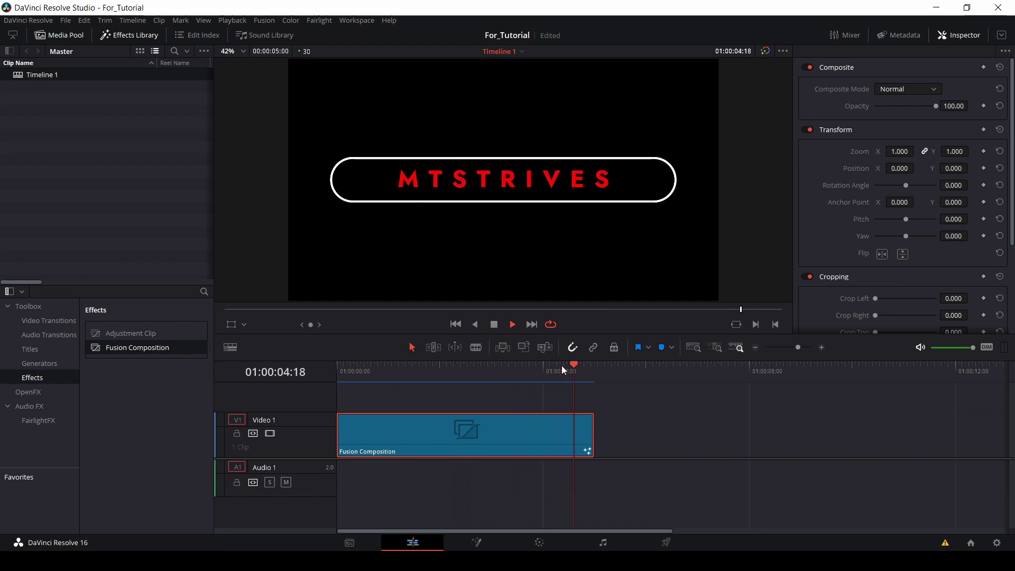
drag(561, 365, 517, 368)
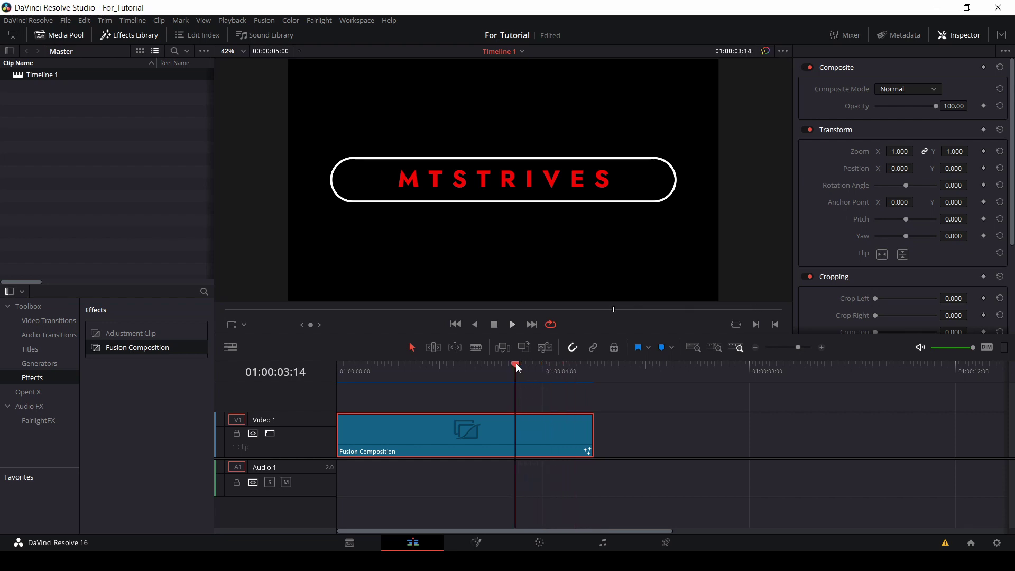
- Copy the Fusion composition clip and paste the duplicate directly after the original at 01:00:05:00
click(511, 325)
click(496, 325)
click(452, 427)
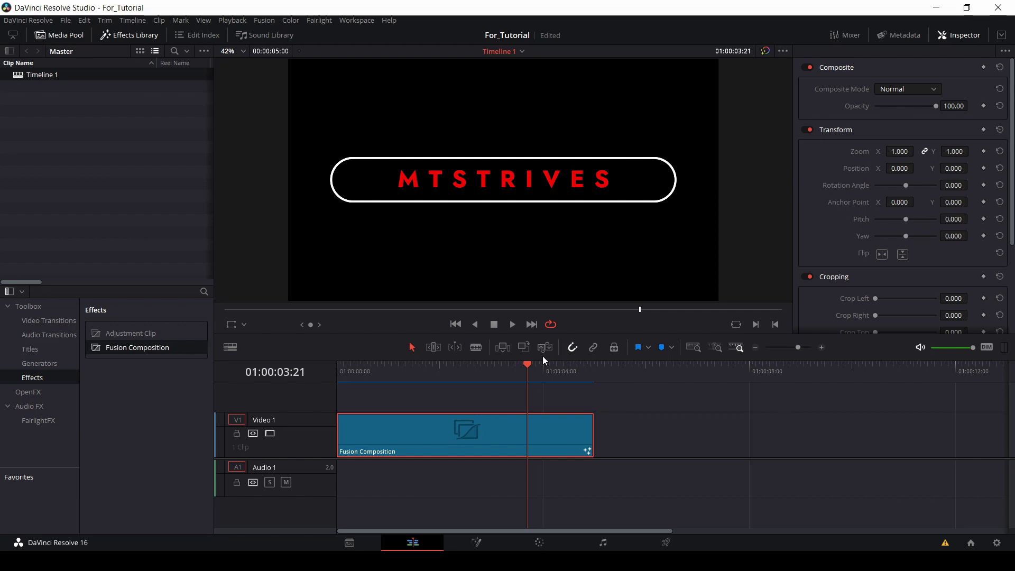
drag(527, 366, 593, 369)
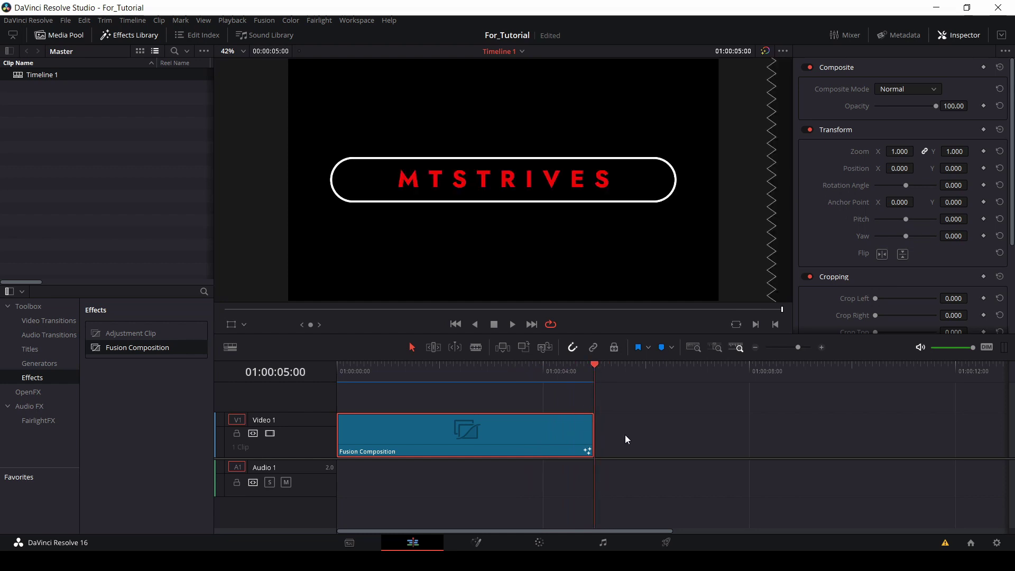
key(ctrl+v)
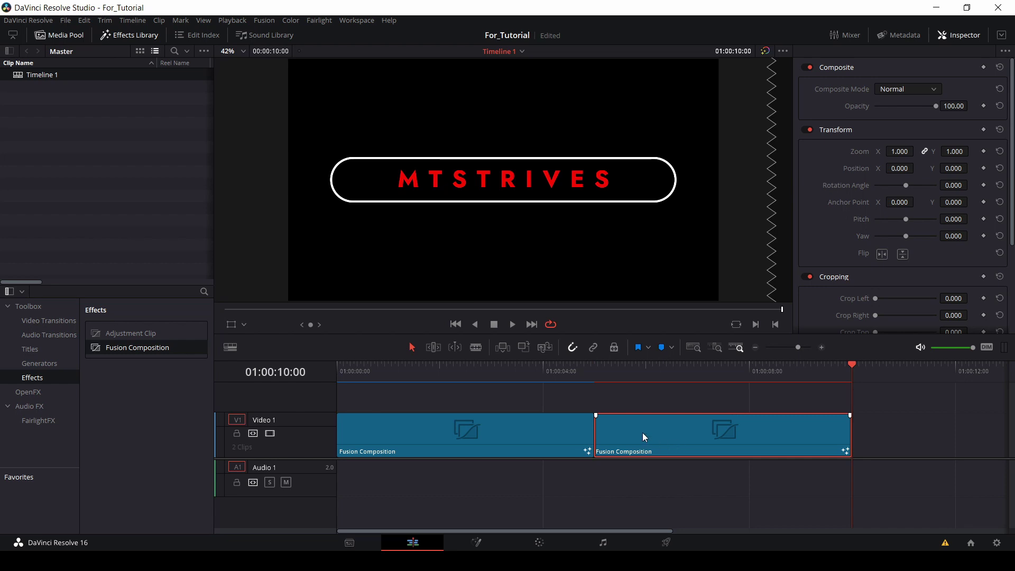
- Convert the duplicated Fusion composition into a new compound clip, keeping the default name
right_click(637, 431)
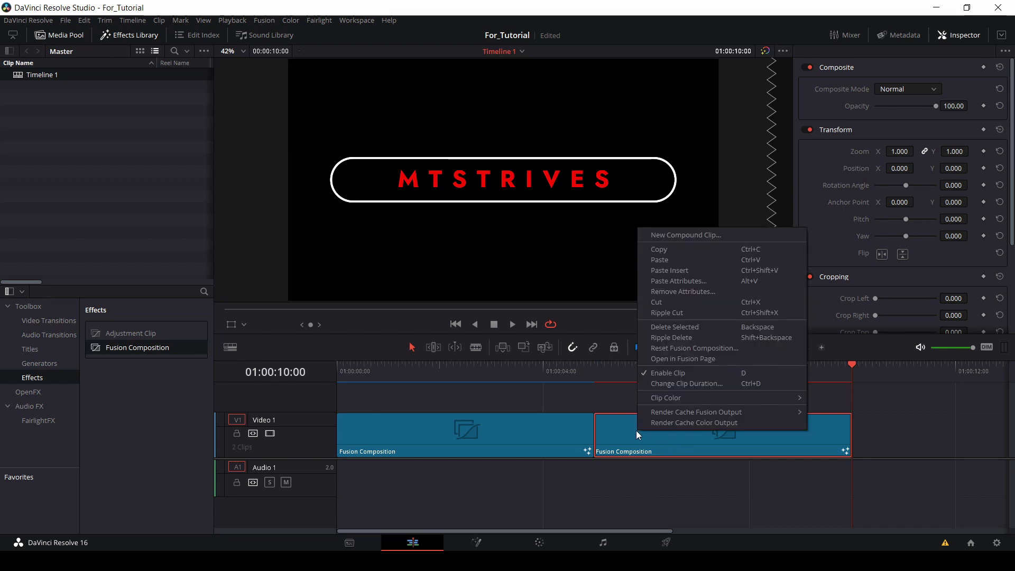
click(671, 235)
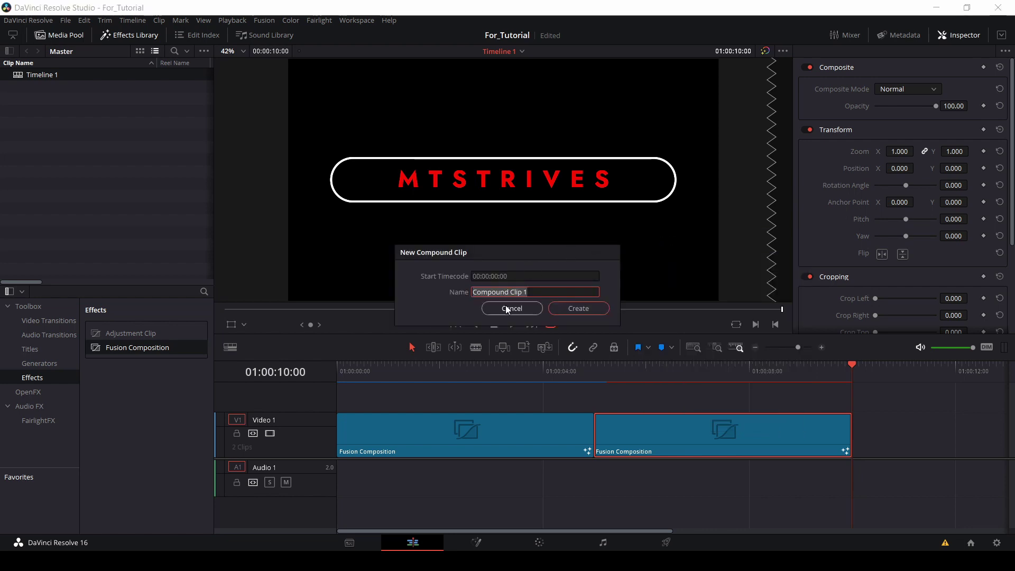
click(576, 308)
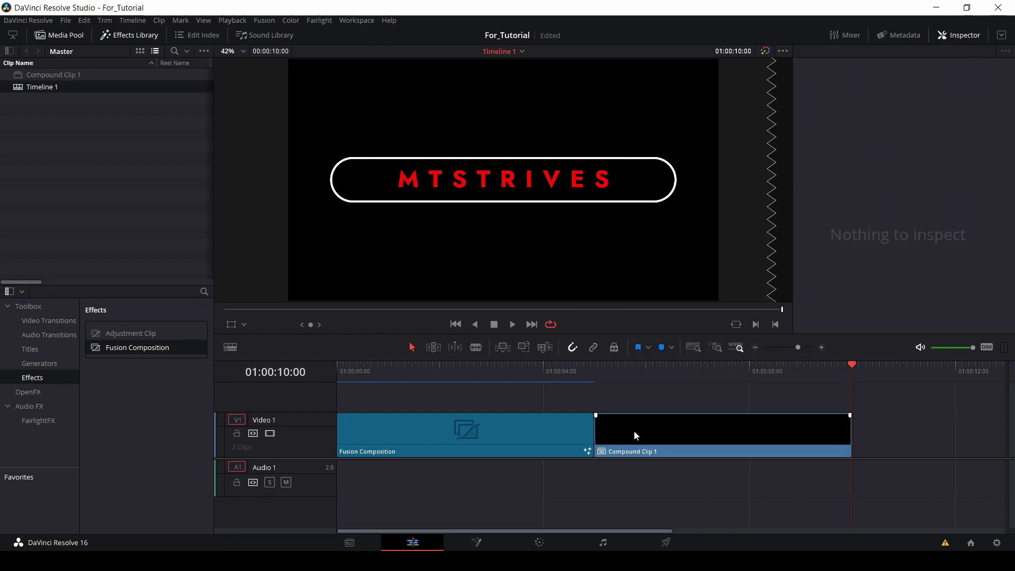
- Change the compound clip's speed settings to play it in reverse
right_click(635, 433)
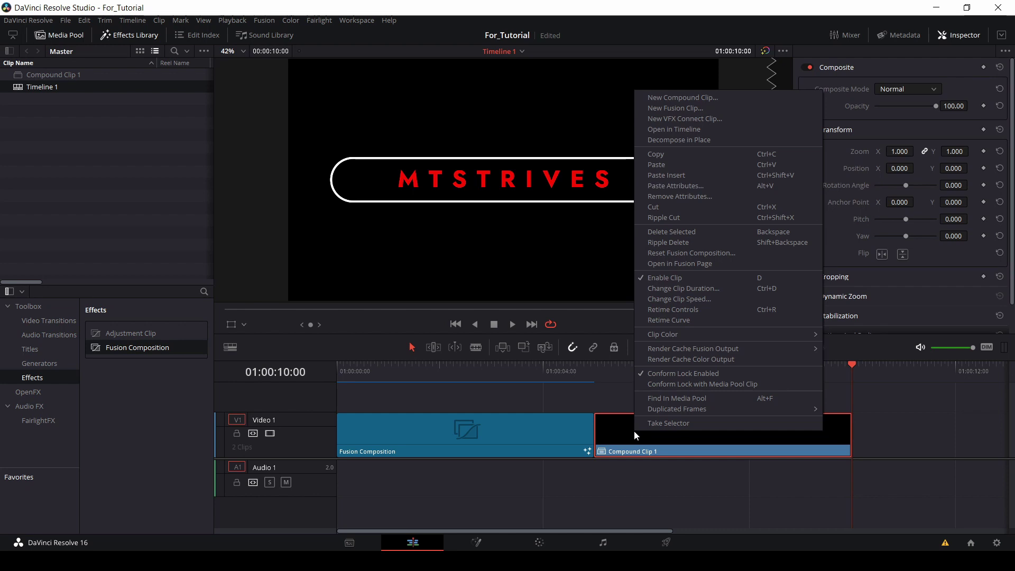
click(681, 300)
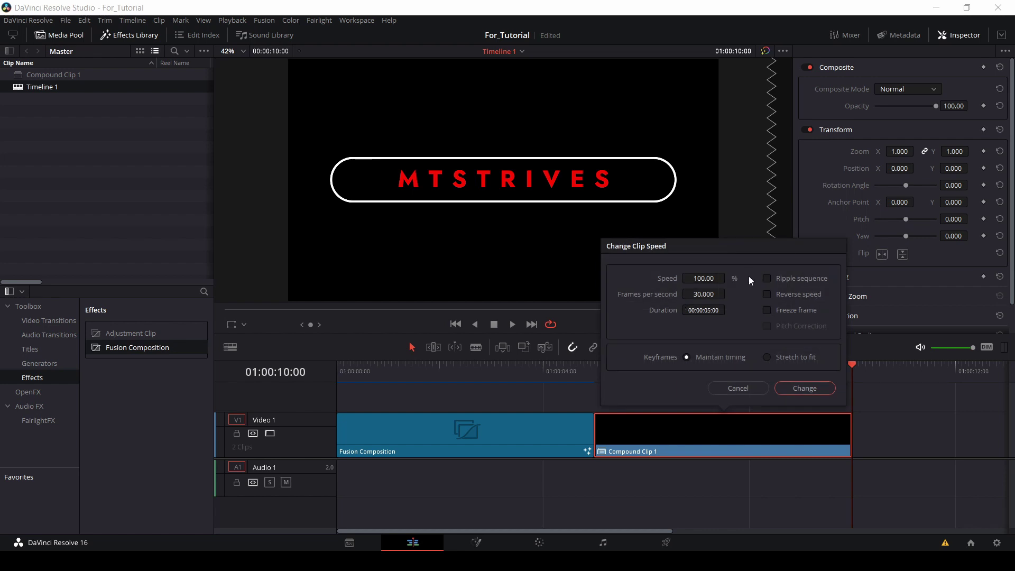
click(788, 294)
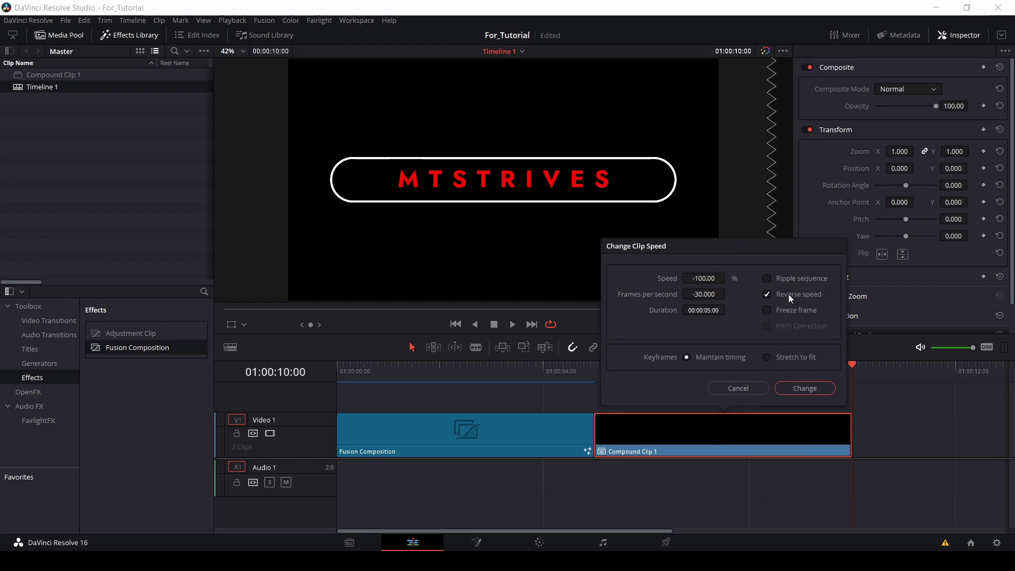
click(817, 387)
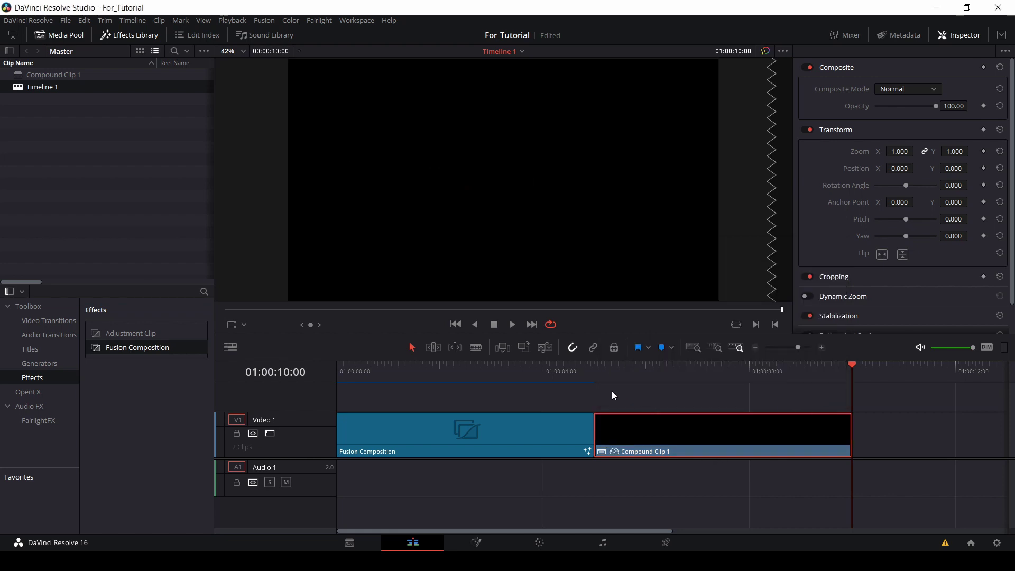
- Scrub through the reversed compound clip to 01:00:07:25 and split it there with the blade tool
drag(603, 368, 740, 365)
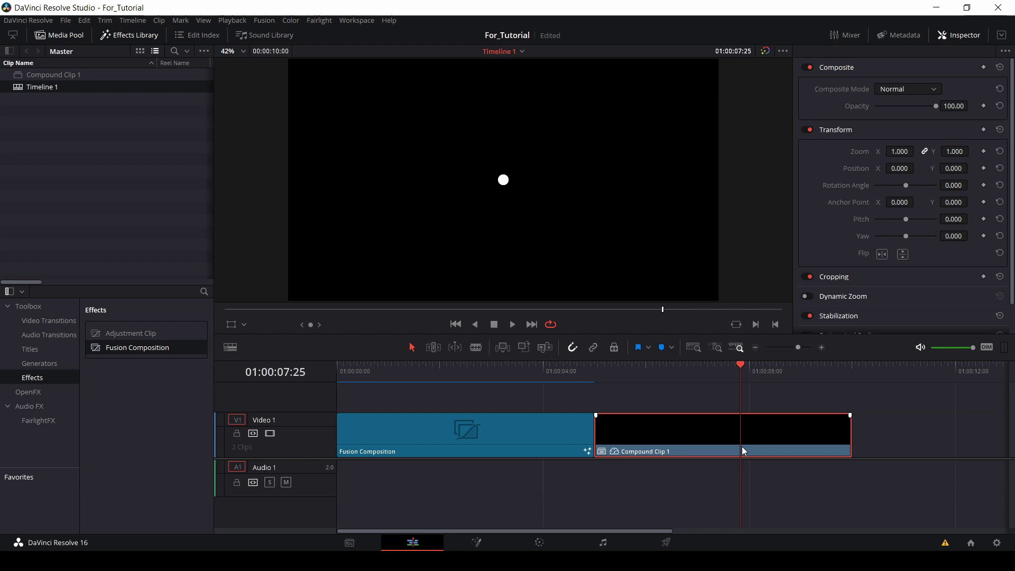
key(ctrl+b)
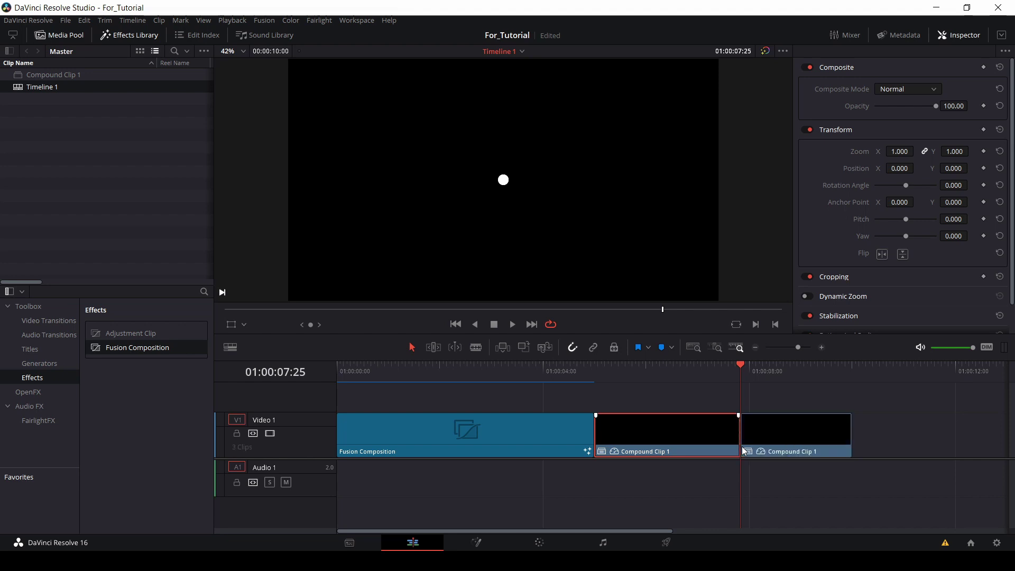
key(ctrl+z)
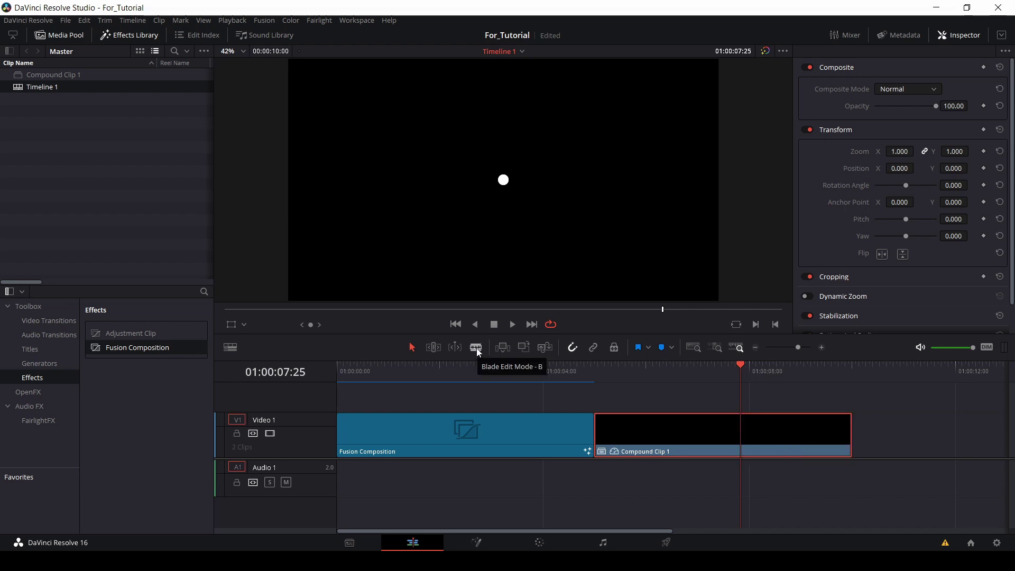
click(476, 348)
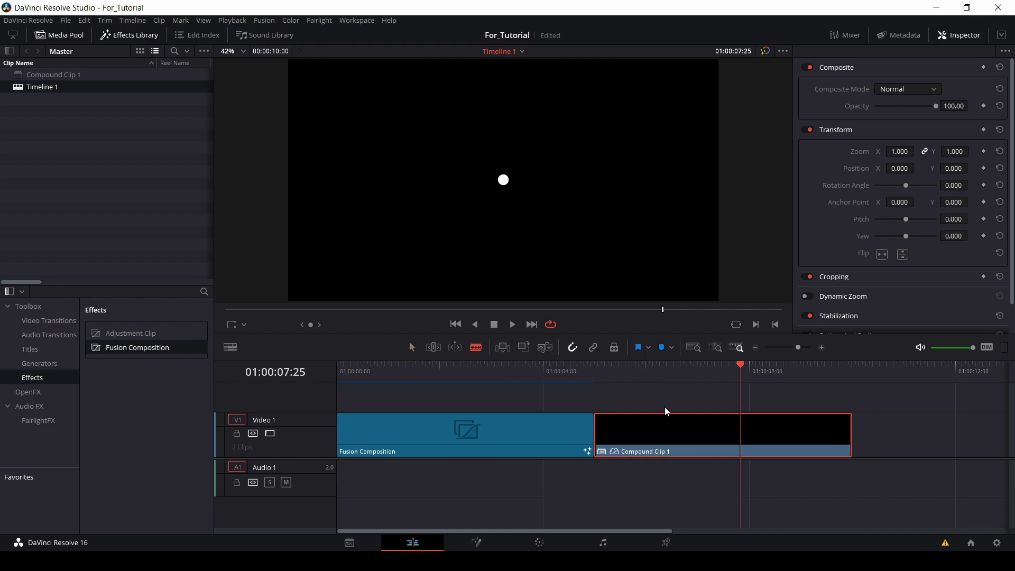
click(740, 429)
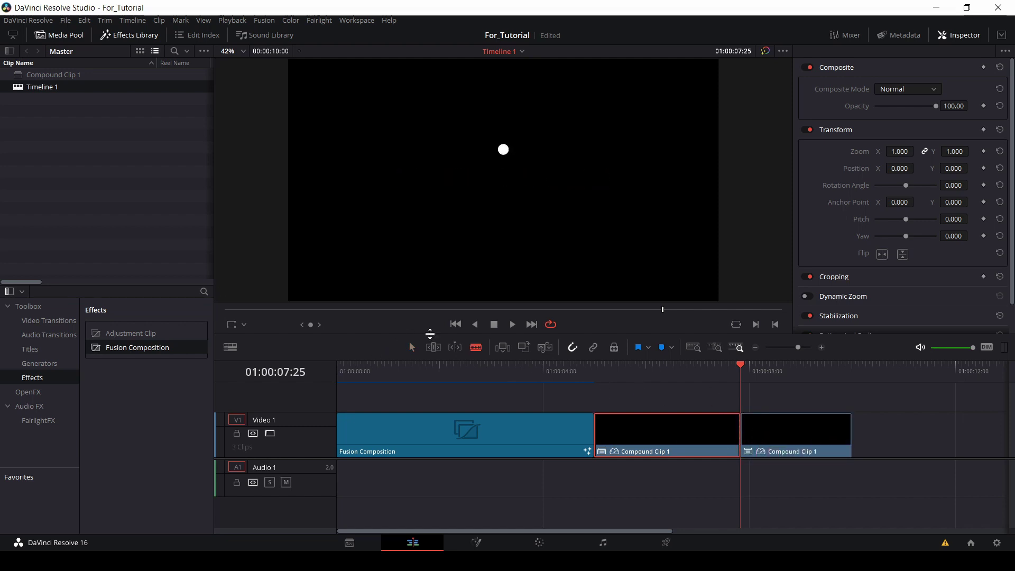
- Delete the part of the compound clip after the split and scrub through the reversed ending up to 01:00:07:25
click(413, 347)
click(775, 431)
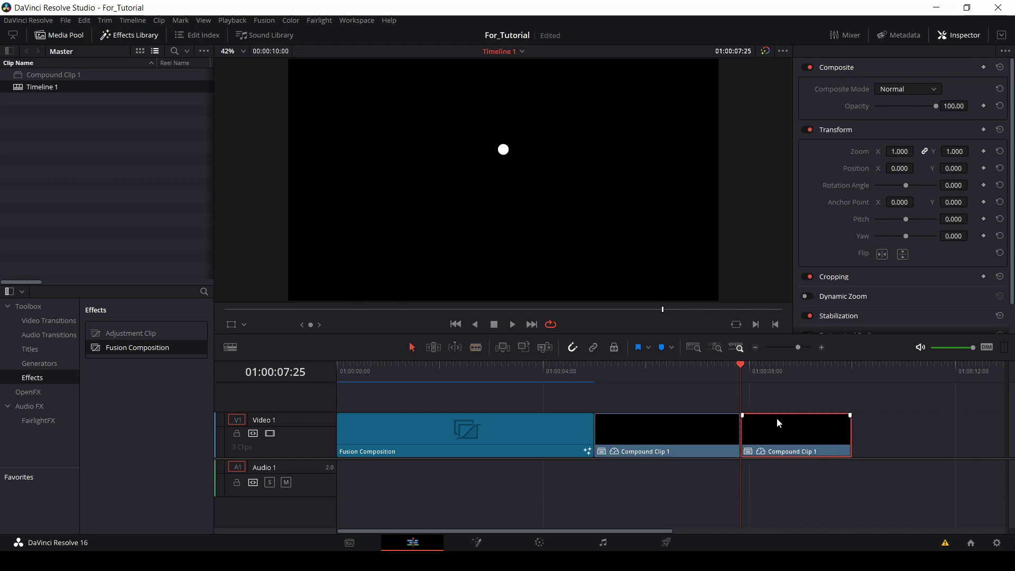
key(Delete)
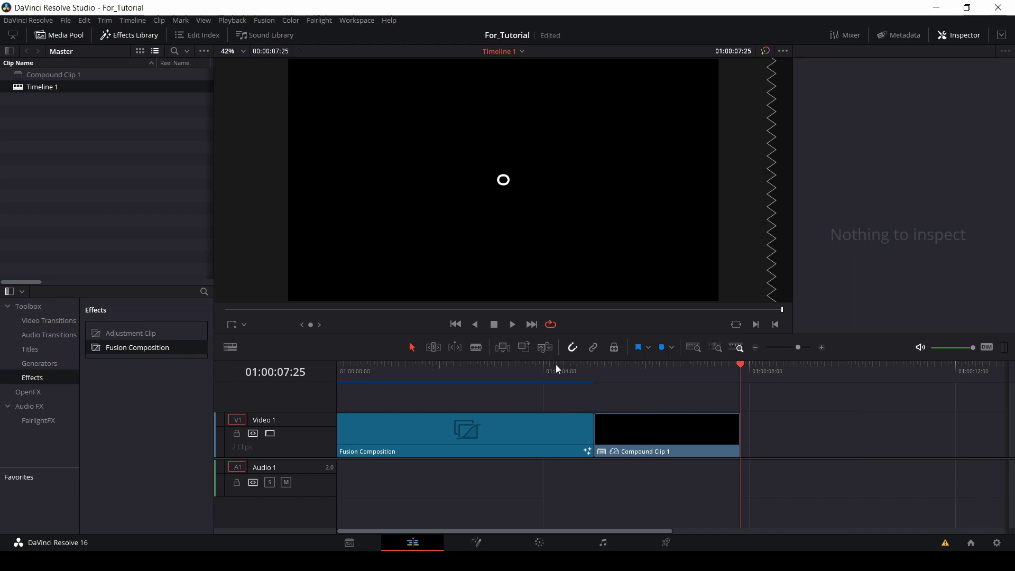
drag(558, 369, 741, 369)
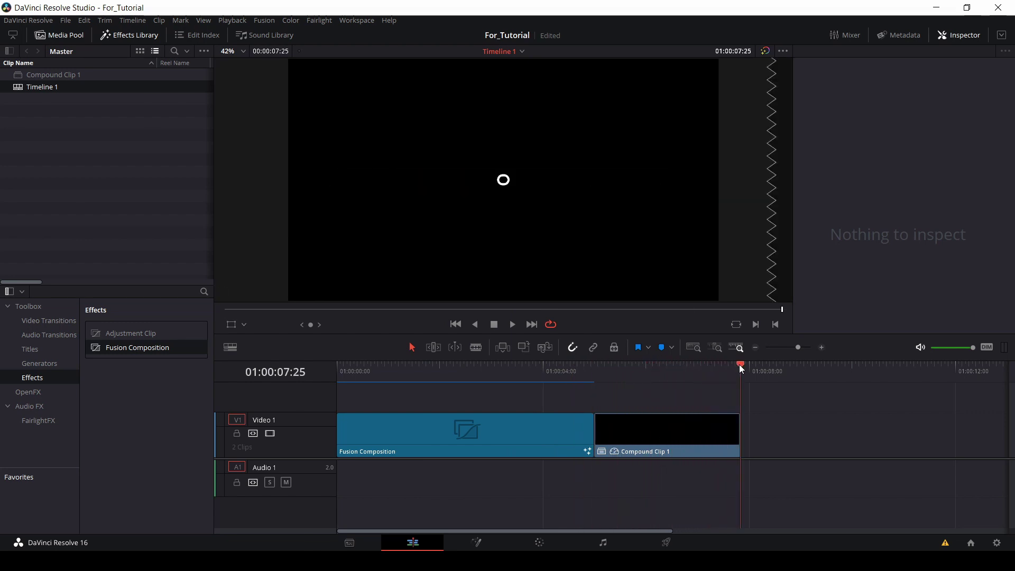